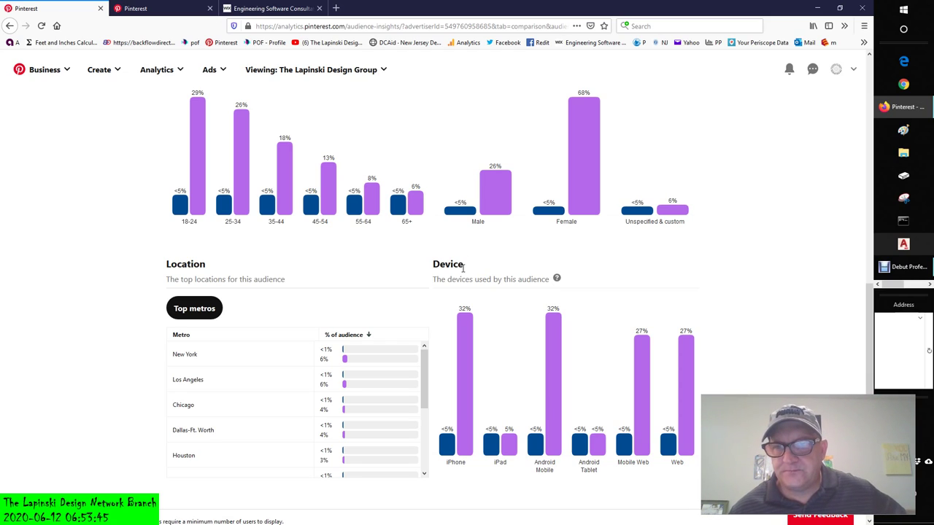
# Switch to Autodesk Revit and maximize its window.
pyautogui.scroll(3, 478, 450)
pyautogui.scroll(4, 479, 449)
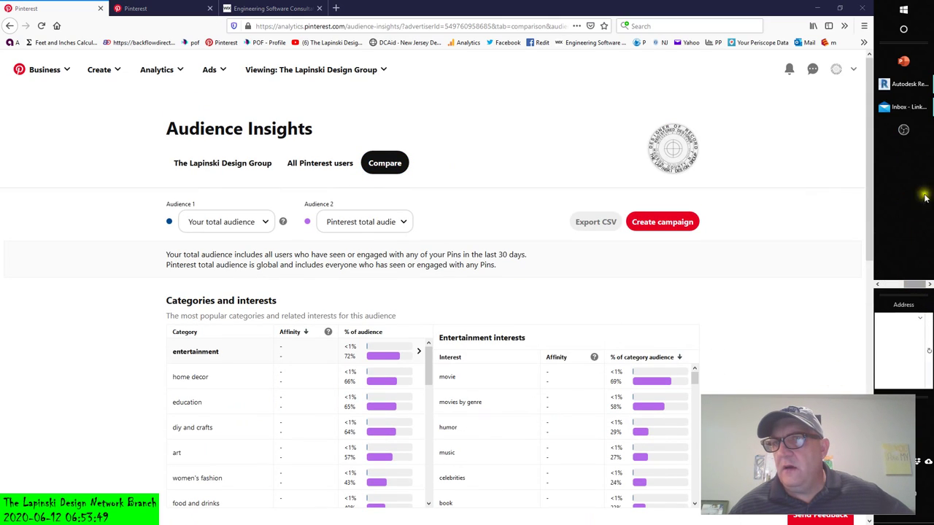
pyautogui.click(899, 86)
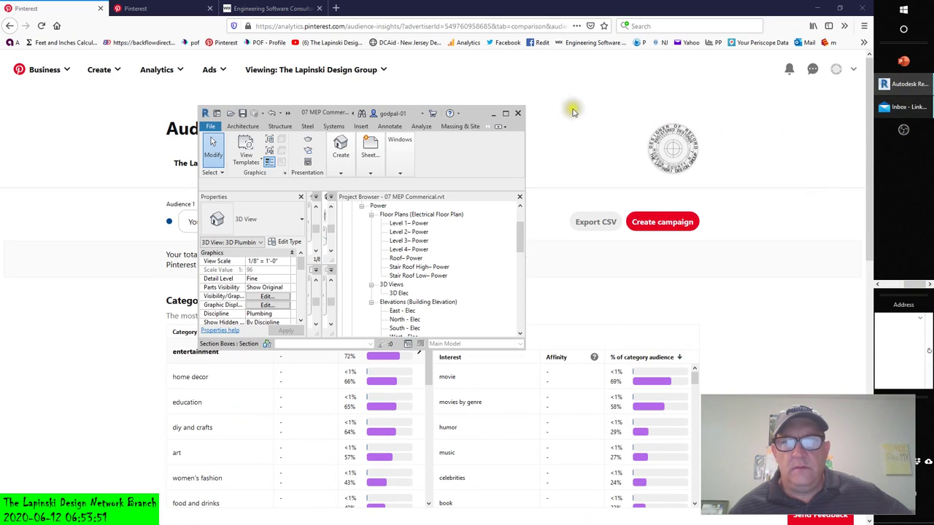
pyautogui.click(505, 113)
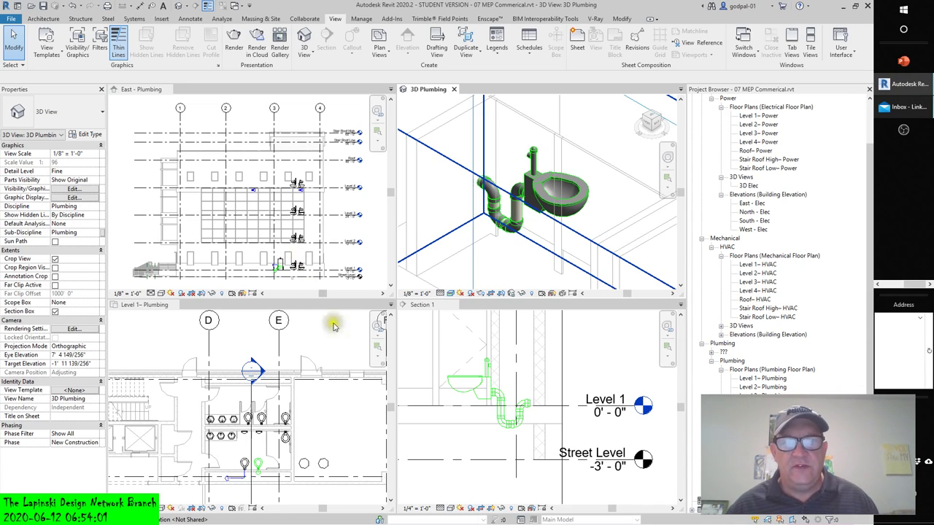
# Close the inactive views, then close the 07 MEP Commerical project without saving its changes.
pyautogui.scroll(-2, 319, 367)
pyautogui.scroll(-1, 318, 367)
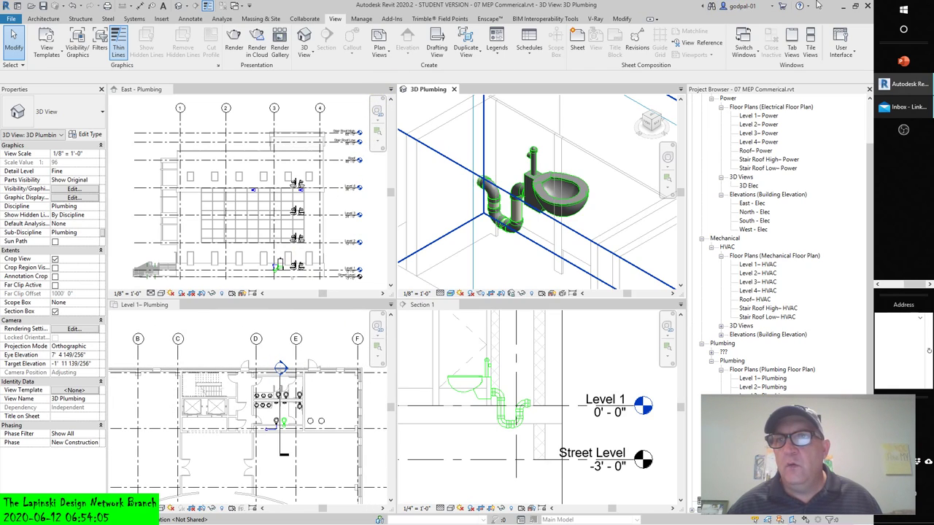
pyautogui.click(791, 44)
pyautogui.click(763, 48)
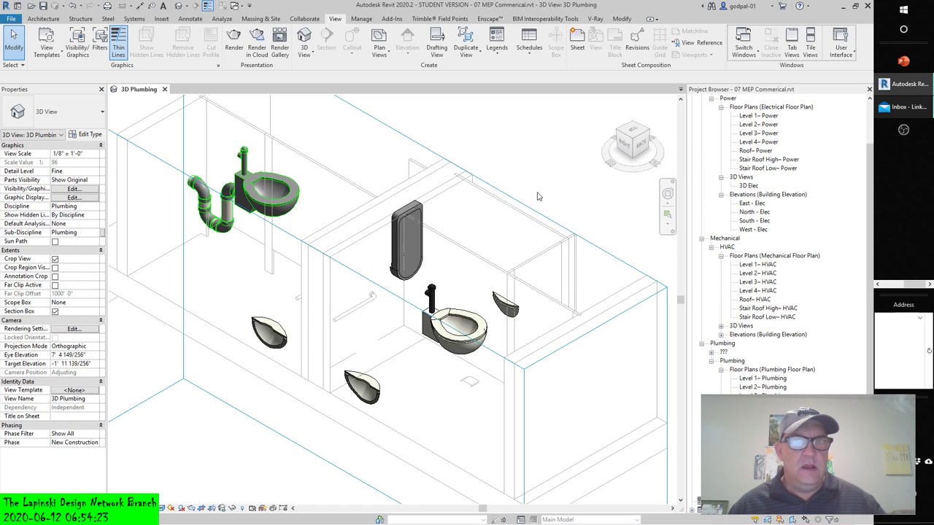
pyautogui.click(165, 89)
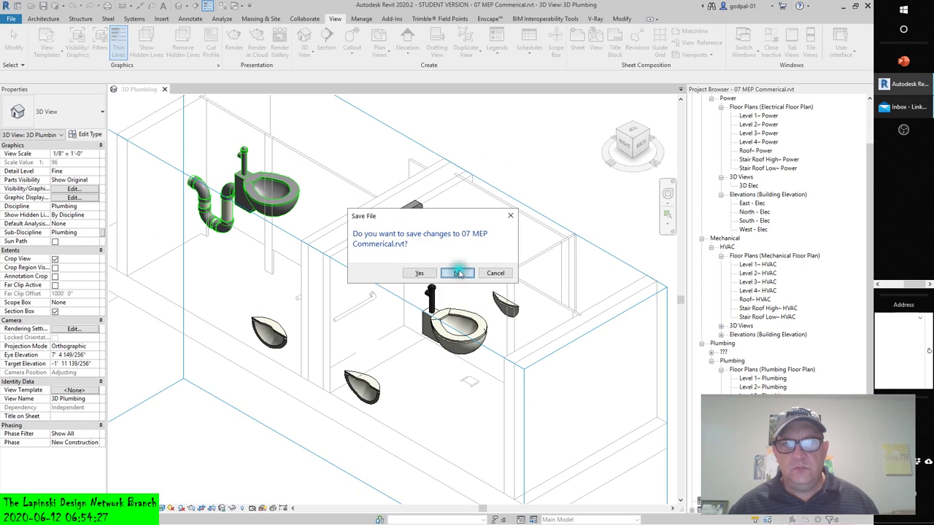
pyautogui.click(457, 273)
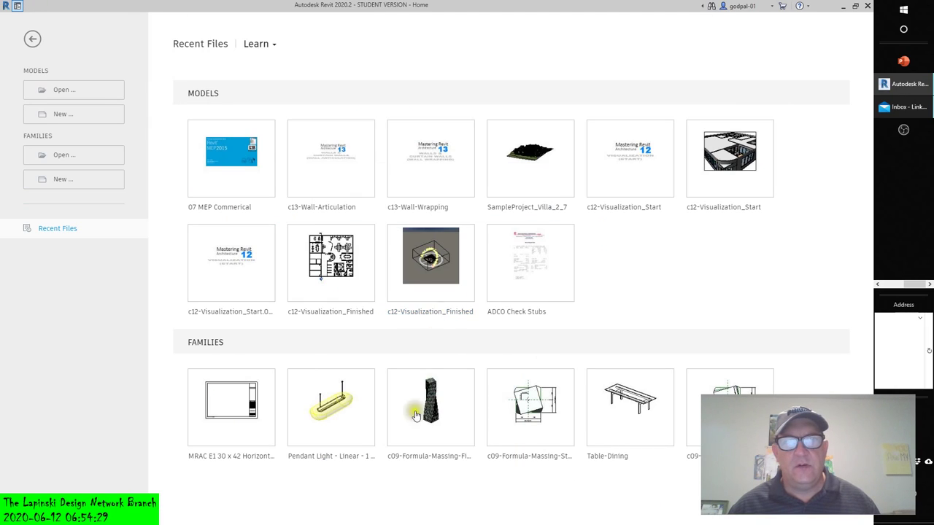
# Open the c13-Wall-Articulation model and show its Level 1 floor plan in place of the START view.
pyautogui.click(330, 158)
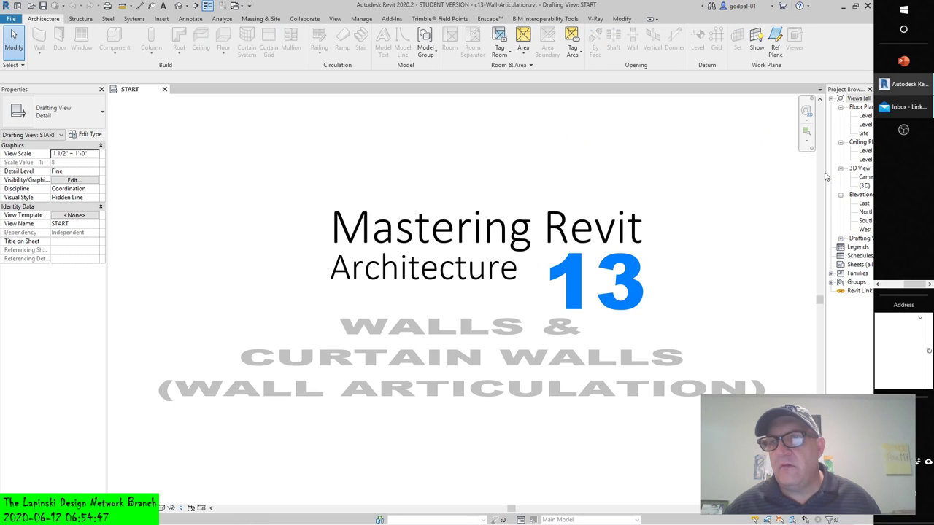
pyautogui.moveTo(825, 175); pyautogui.dragTo(723, 170)
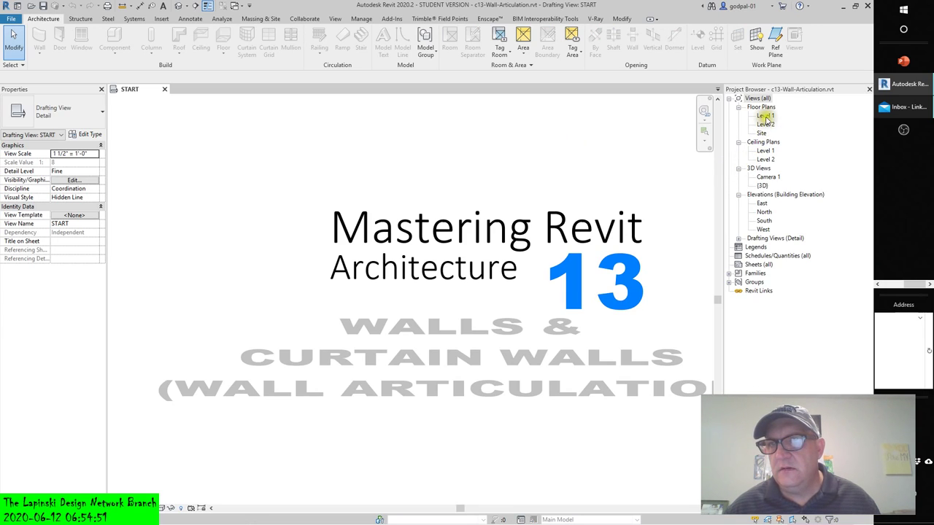
pyautogui.doubleClick(765, 115)
pyautogui.click(164, 89)
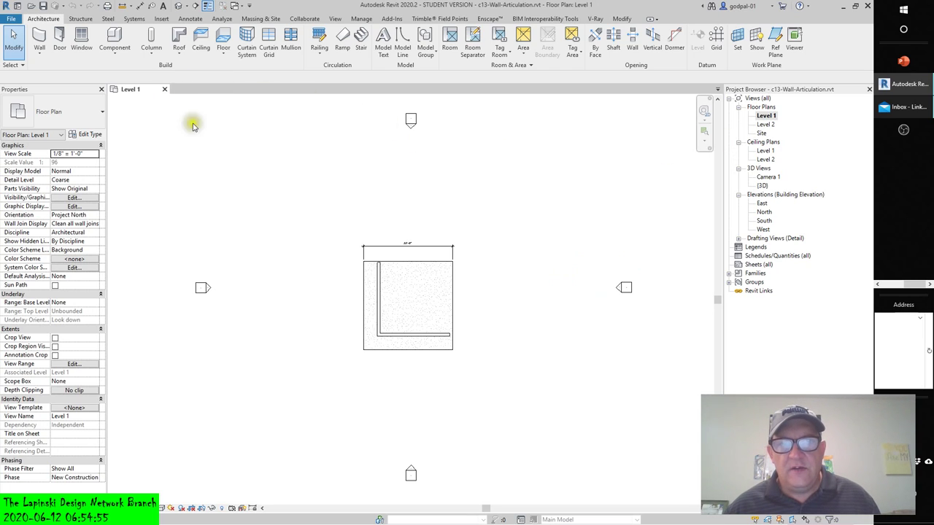
# Examine the layer assembly of the plan's lower horizontal wall, type Exterior - Brick on Mtl. Stud, without changing it.
pyautogui.click(402, 337)
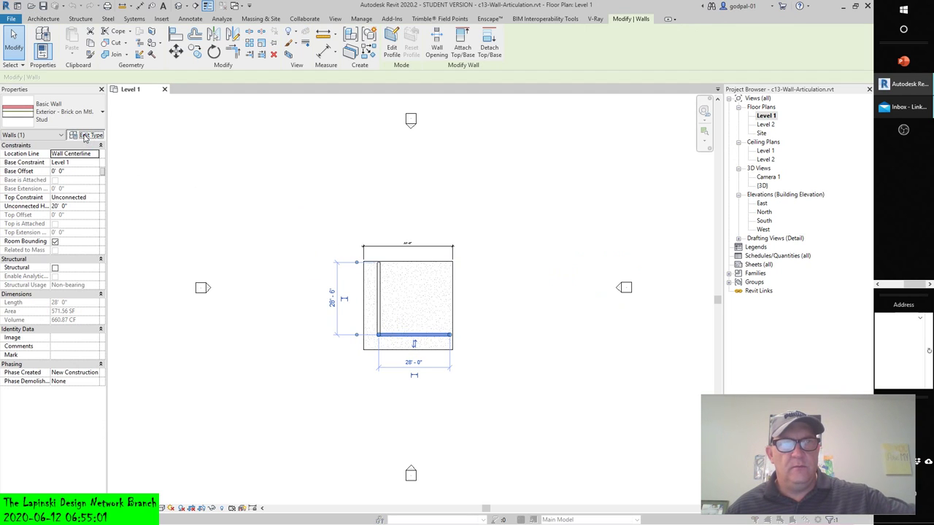
pyautogui.click(86, 136)
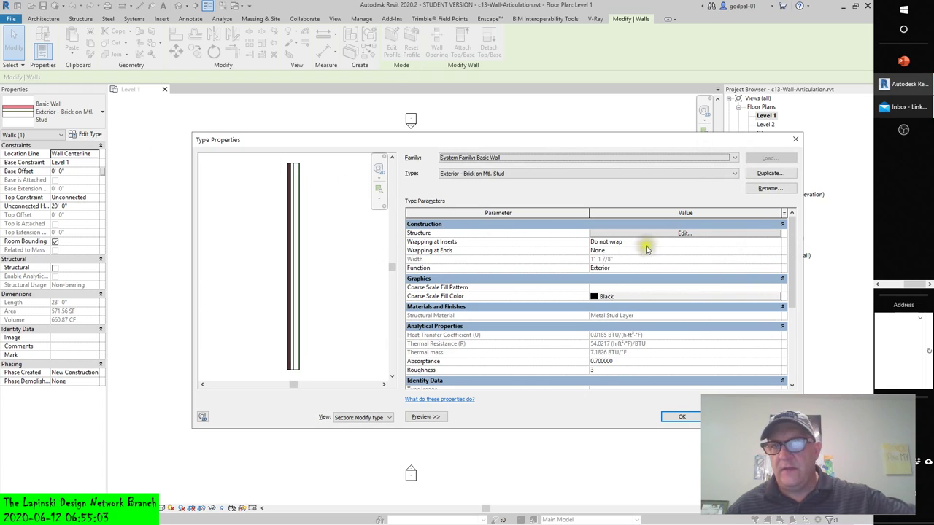
pyautogui.click(667, 233)
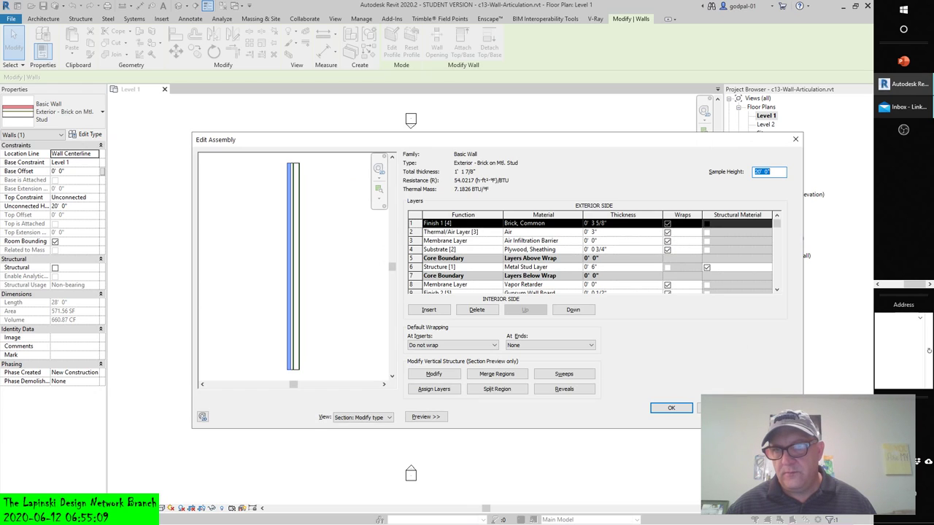
pyautogui.press('Escape')
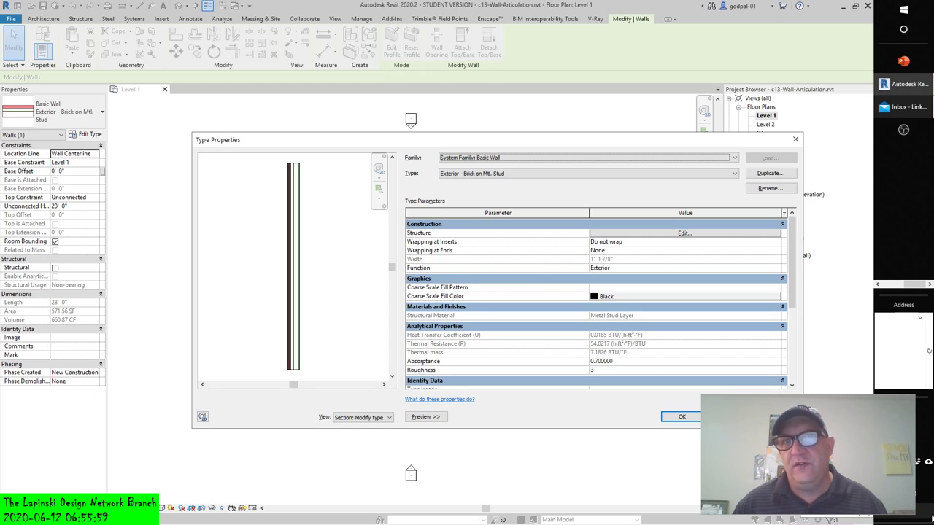
pyautogui.click(682, 416)
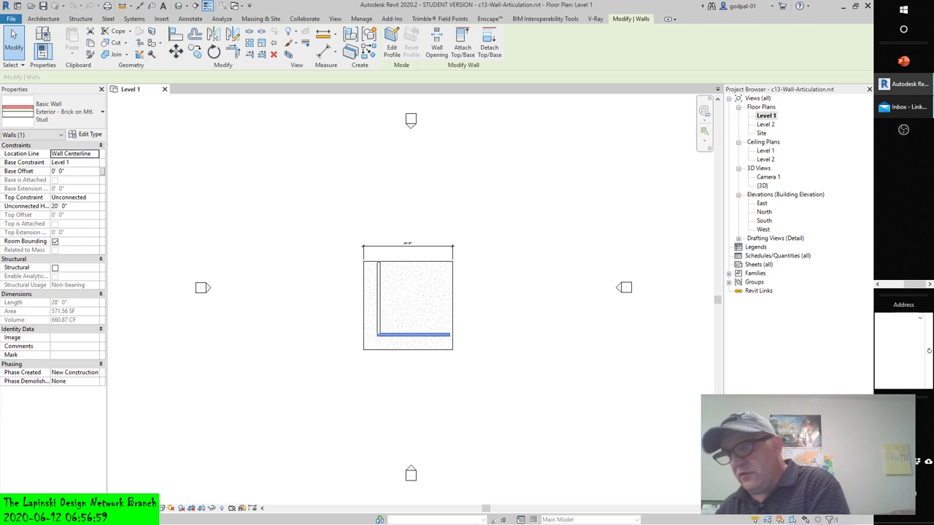
pyautogui.click(517, 357)
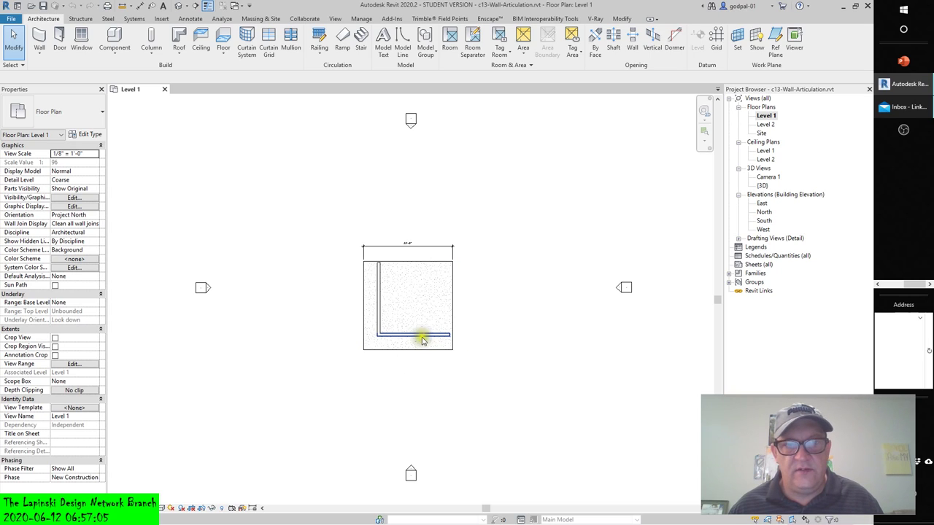
# Set the Level 1 view's phase filter to Show Demo + New.
pyautogui.click(88, 469)
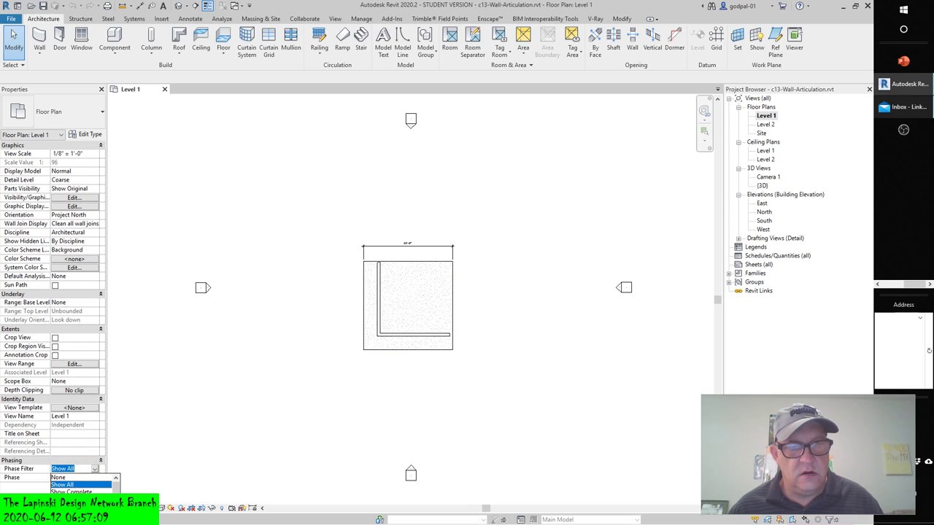
pyautogui.click(69, 500)
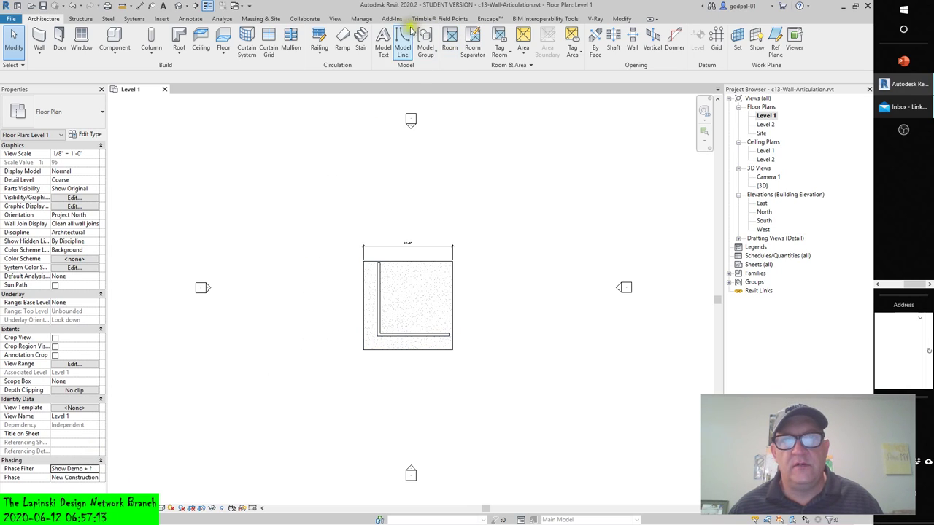
# Review the project's phases, phase filters and phase graphic overrides without changing them.
pyautogui.click(362, 19)
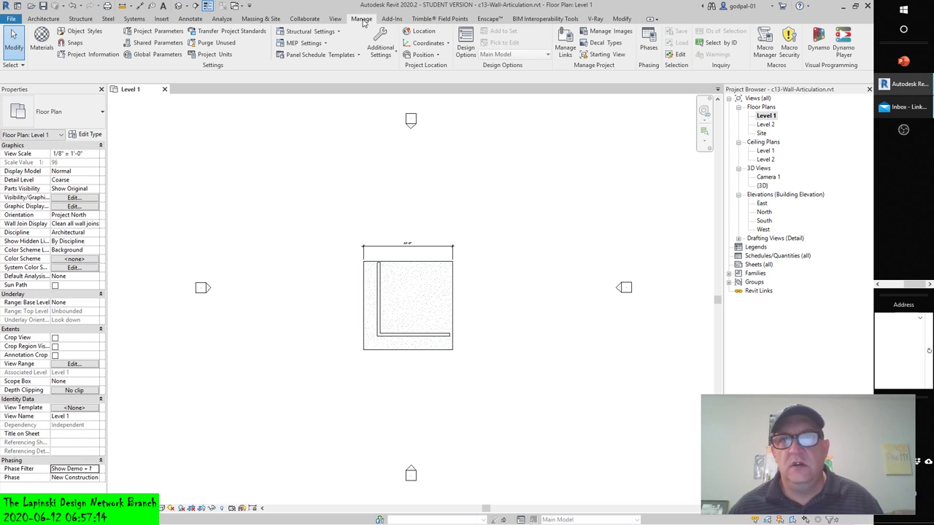
pyautogui.click(649, 46)
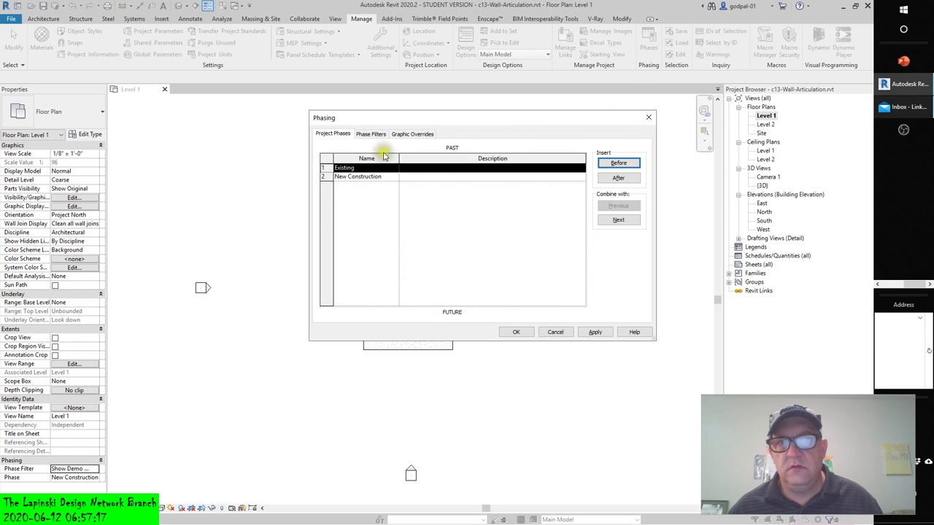
pyautogui.click(369, 135)
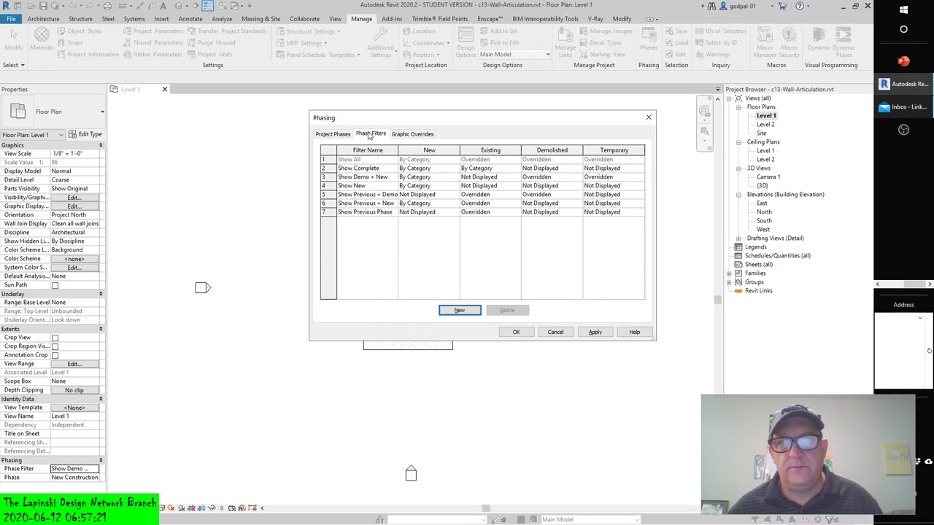
pyautogui.click(417, 136)
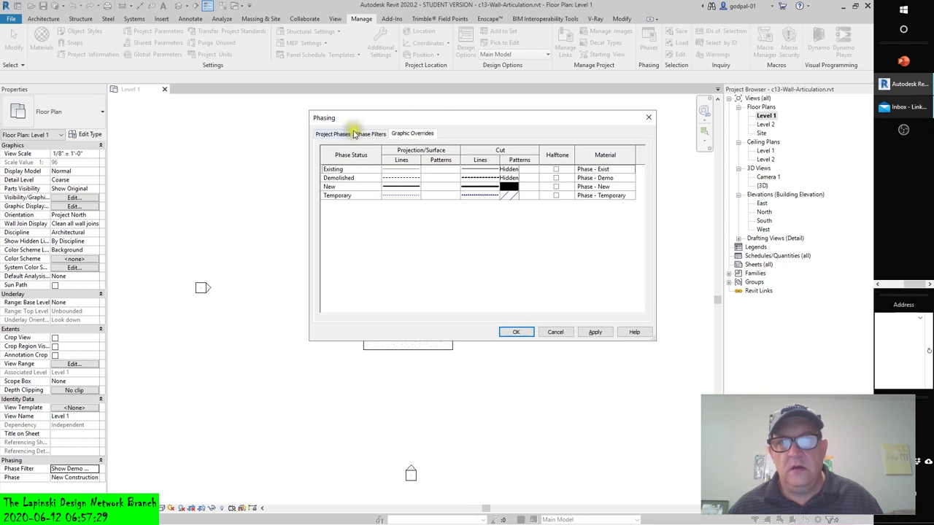
pyautogui.click(496, 211)
pyautogui.click(557, 334)
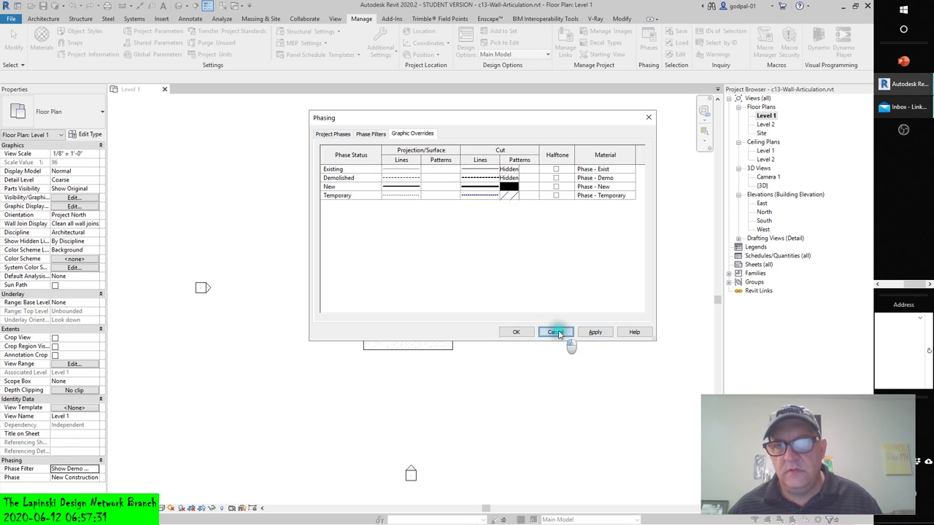
# Set both Phase Created and Phase Demolished of the lower horizontal wall to Existing.
pyautogui.click(414, 337)
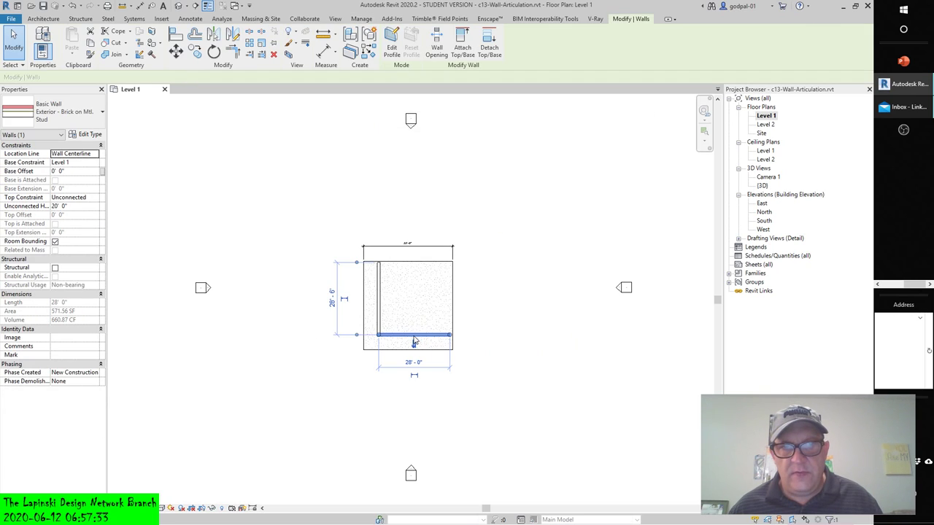
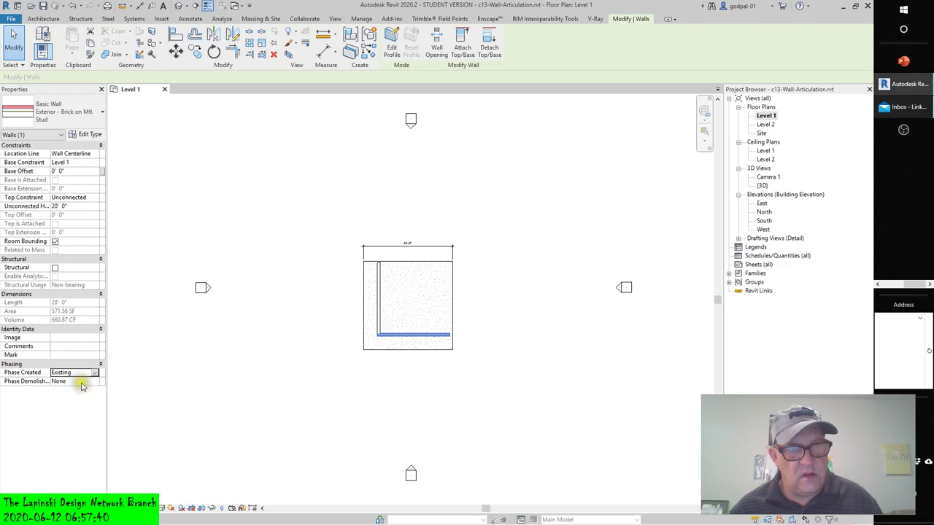
pyautogui.click(95, 383)
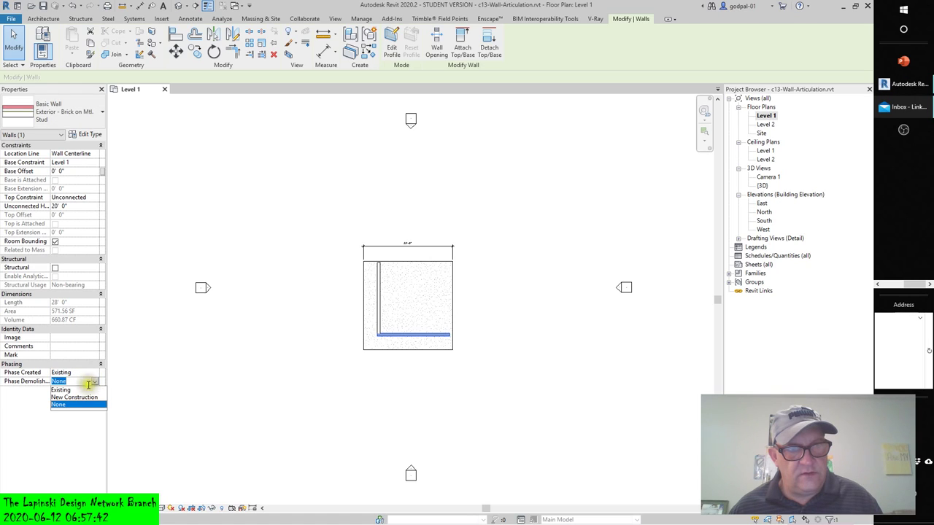
pyautogui.click(65, 391)
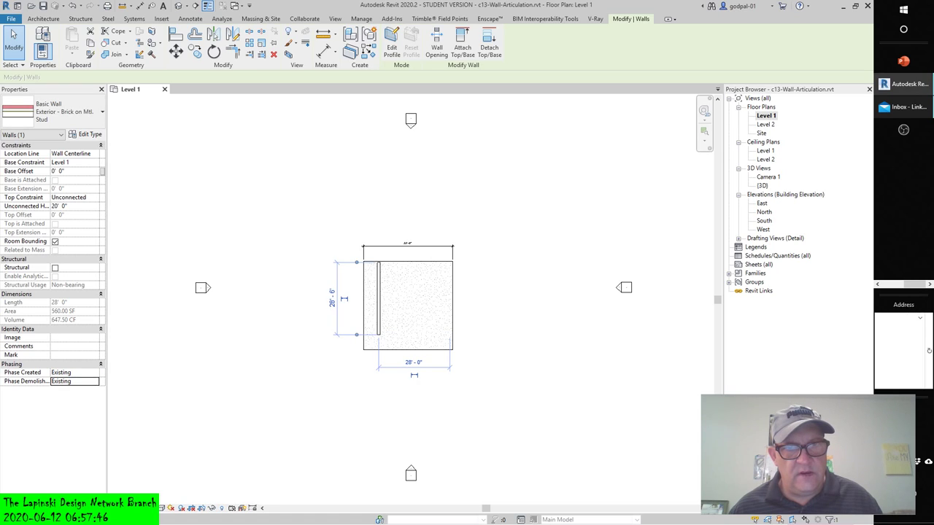
# Try to change the lower horizontal wall's Phase Created to New Construction.
pyautogui.click(95, 373)
pyautogui.click(94, 372)
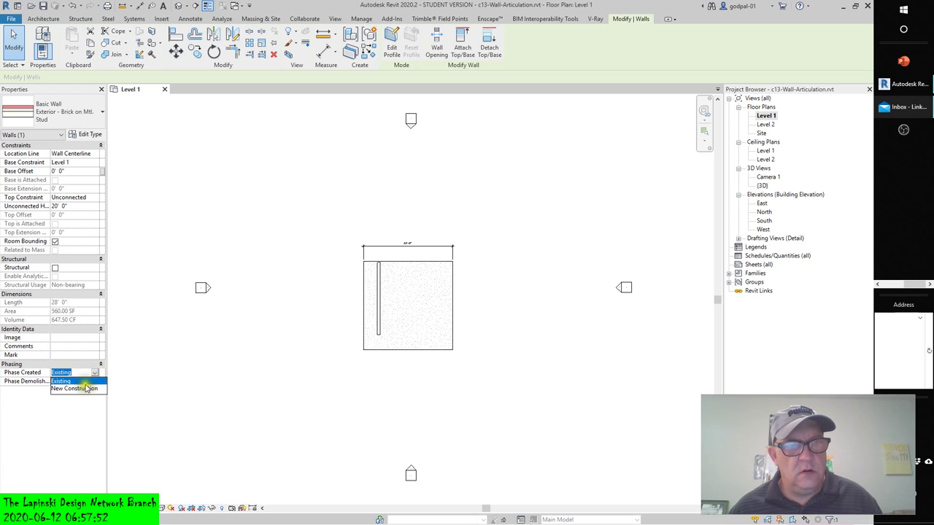
pyautogui.click(85, 388)
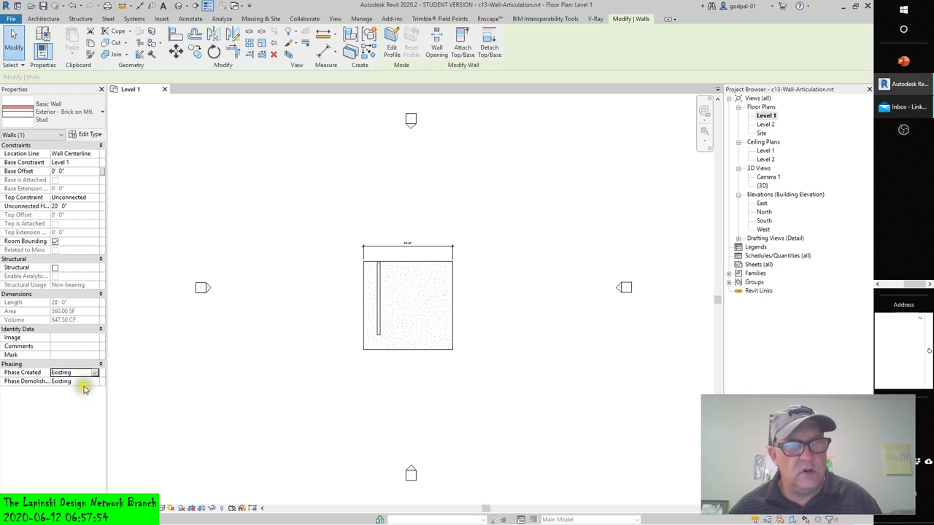
pyautogui.click(95, 372)
pyautogui.click(89, 388)
pyautogui.click(495, 273)
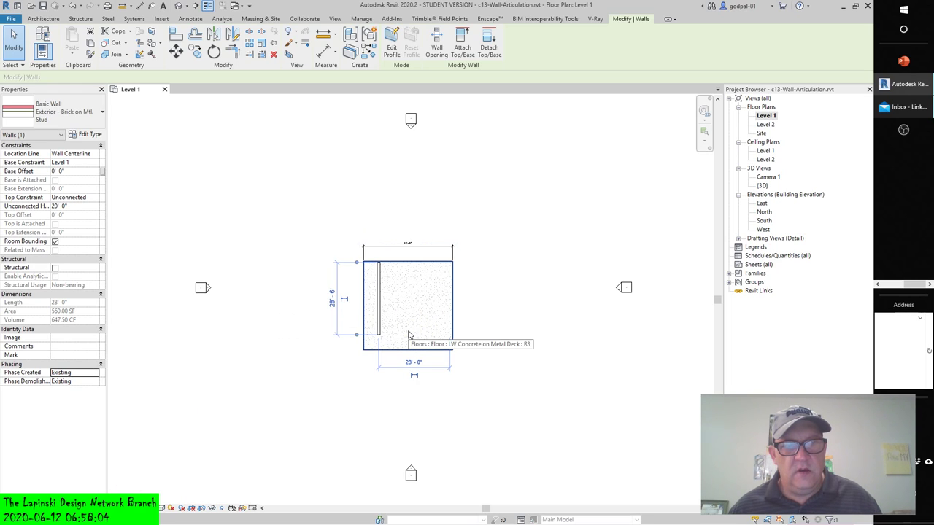
# Set the Level 1 view's phase to Existing and its phase filter to Show Complete.
pyautogui.click(314, 402)
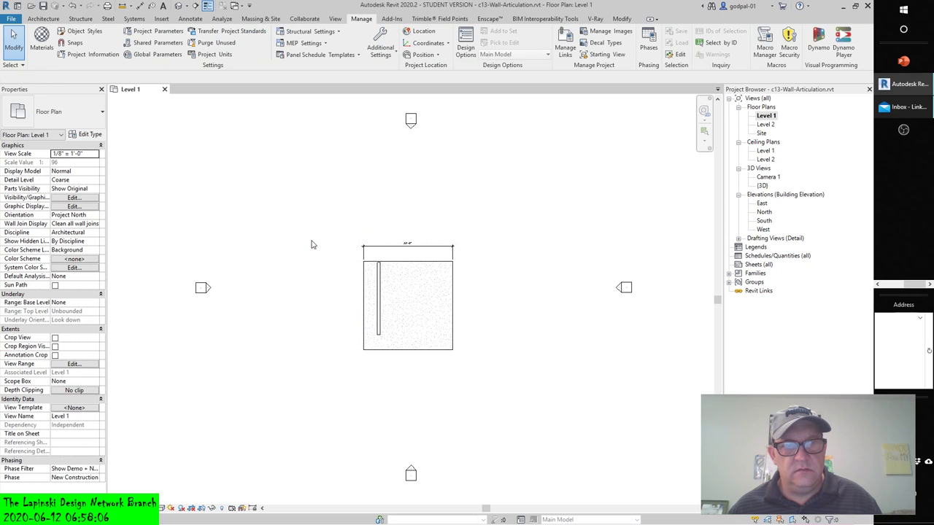
pyautogui.click(96, 478)
pyautogui.click(62, 487)
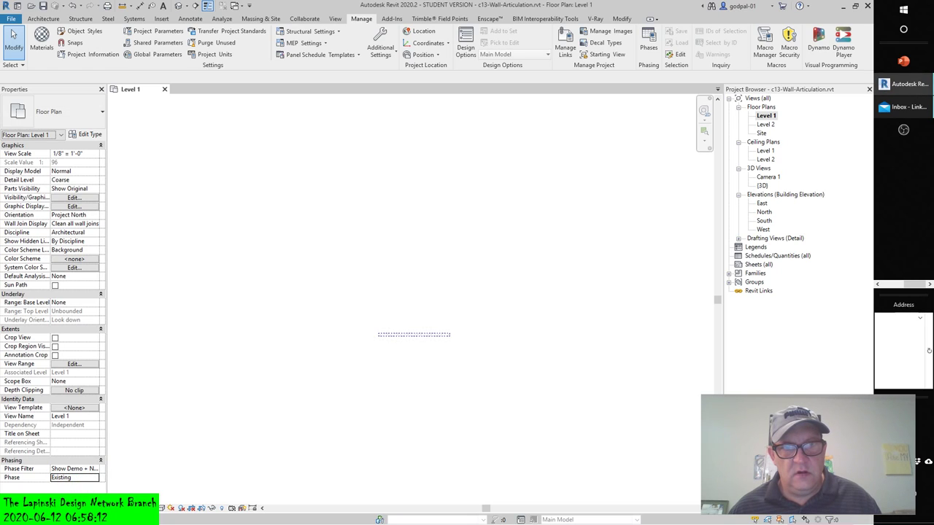
pyautogui.scroll(4, 395, 336)
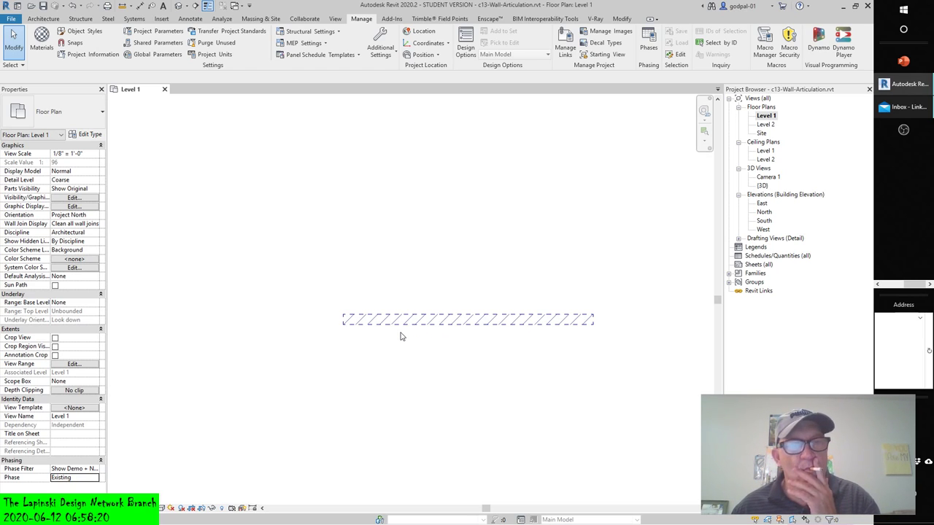
pyautogui.click(93, 469)
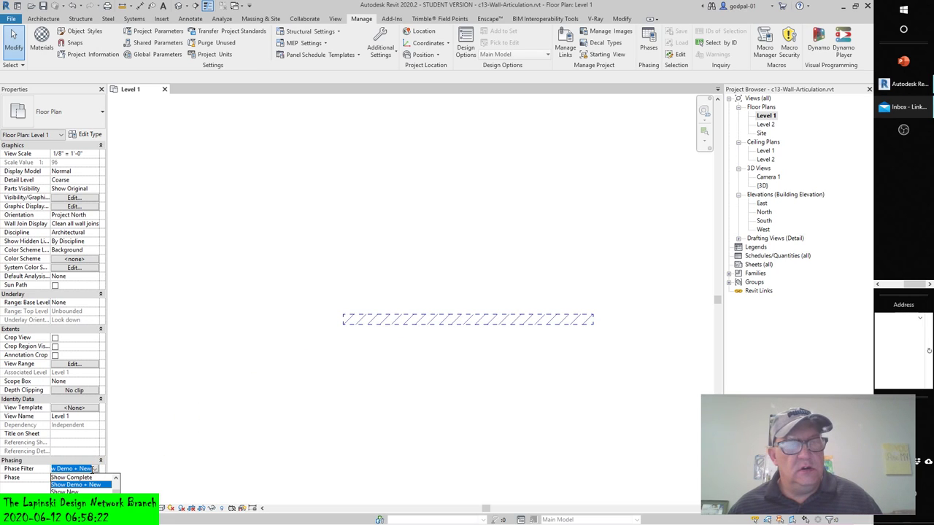
pyautogui.click(83, 478)
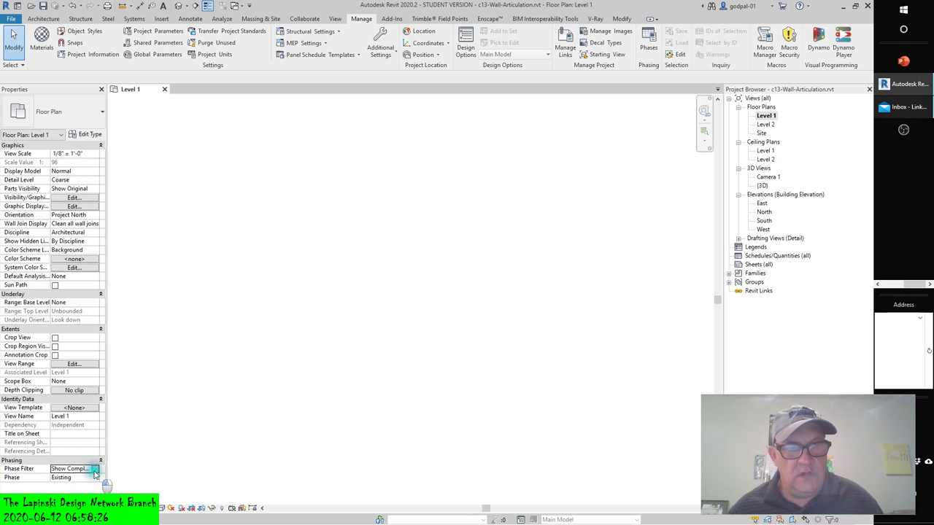
# Try the Show Previous + New and Show Previous Phase filters on the Level 1 view, and return the filter to Show Complete.
pyautogui.click(93, 469)
pyautogui.scroll(-1, 94, 478)
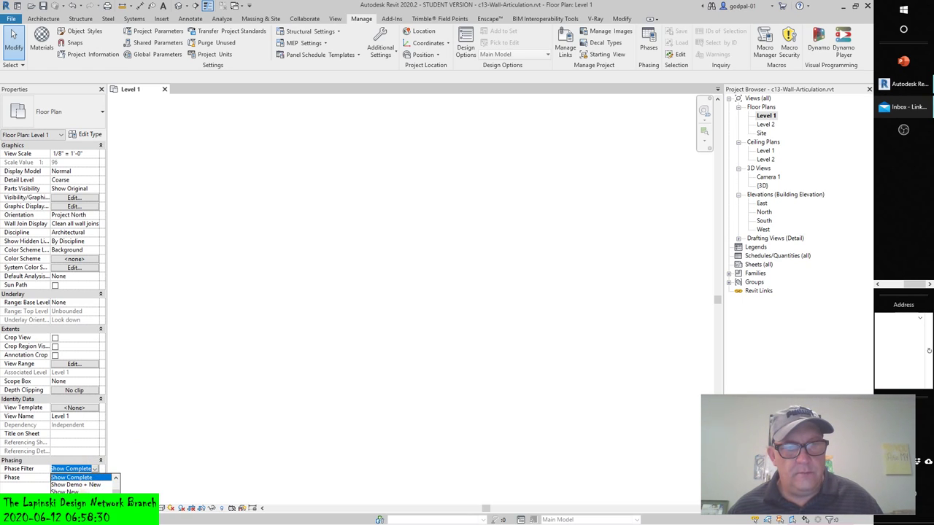
pyautogui.click(73, 484)
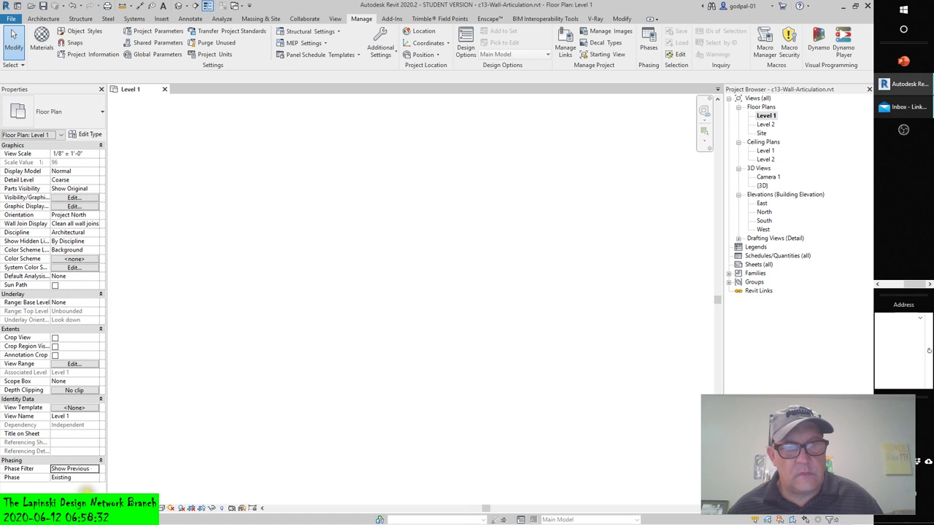
pyautogui.click(95, 469)
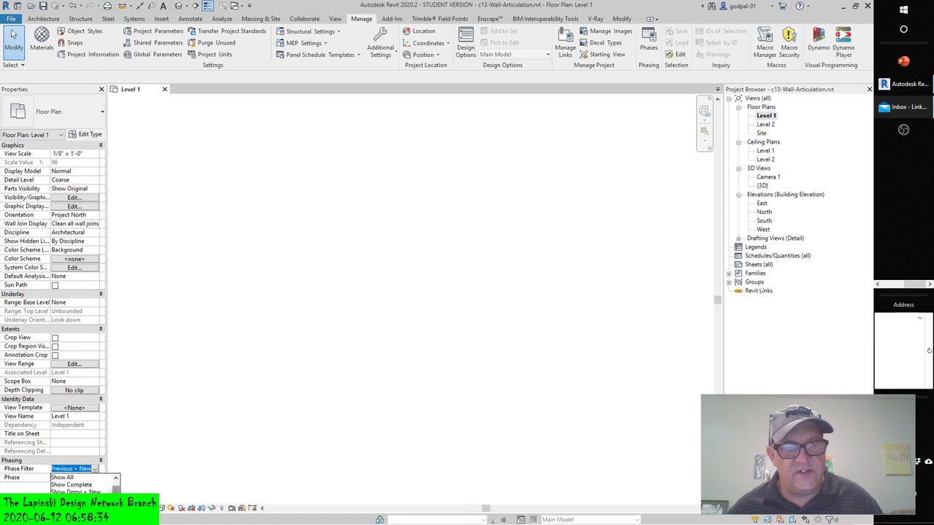
pyautogui.press('Escape')
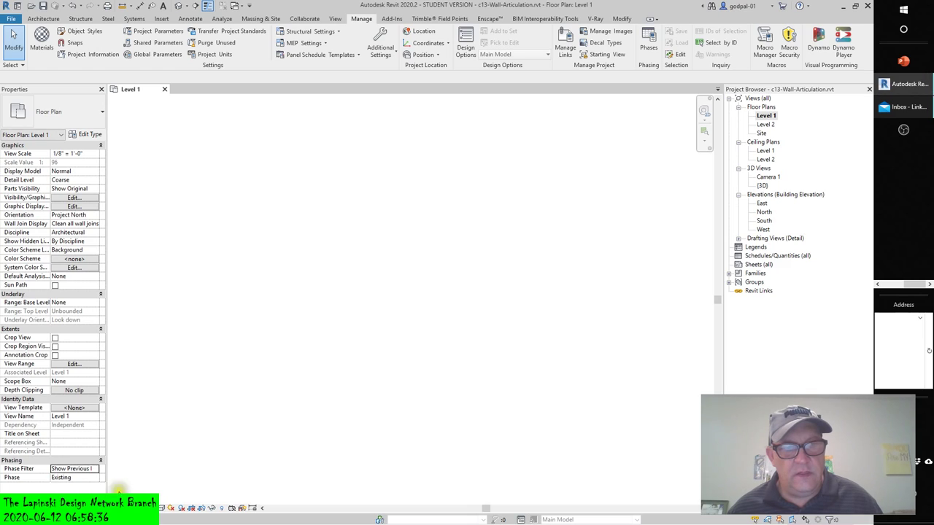
pyautogui.click(95, 469)
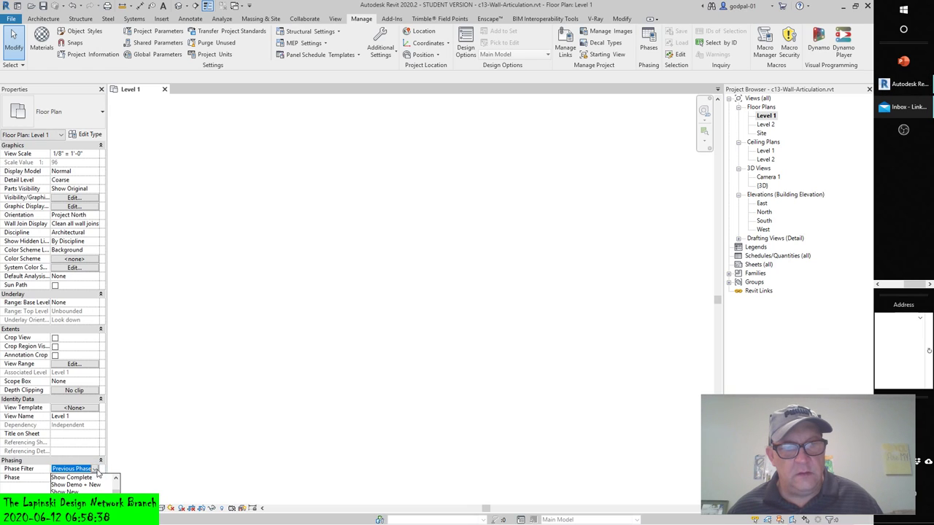
pyautogui.click(80, 478)
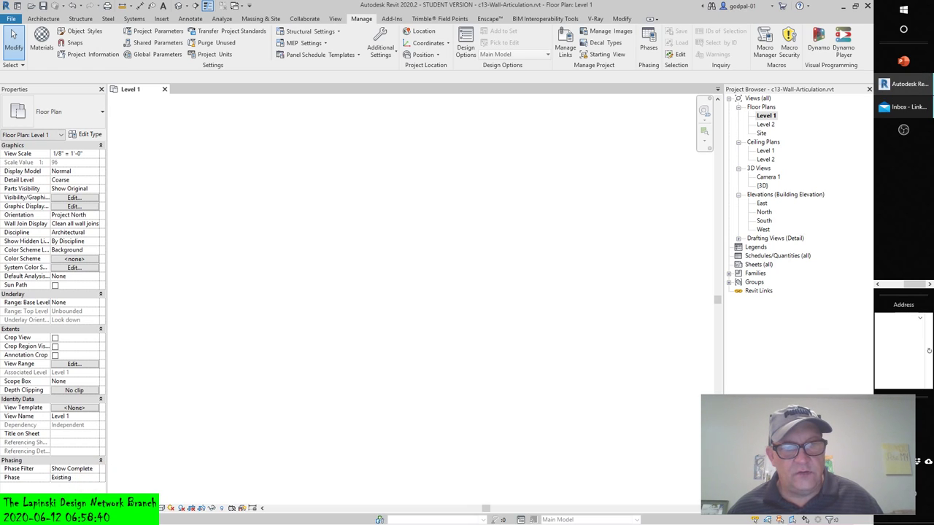
# Set the Level 1 view's phase to New Construction.
pyautogui.click(80, 478)
pyautogui.click(93, 479)
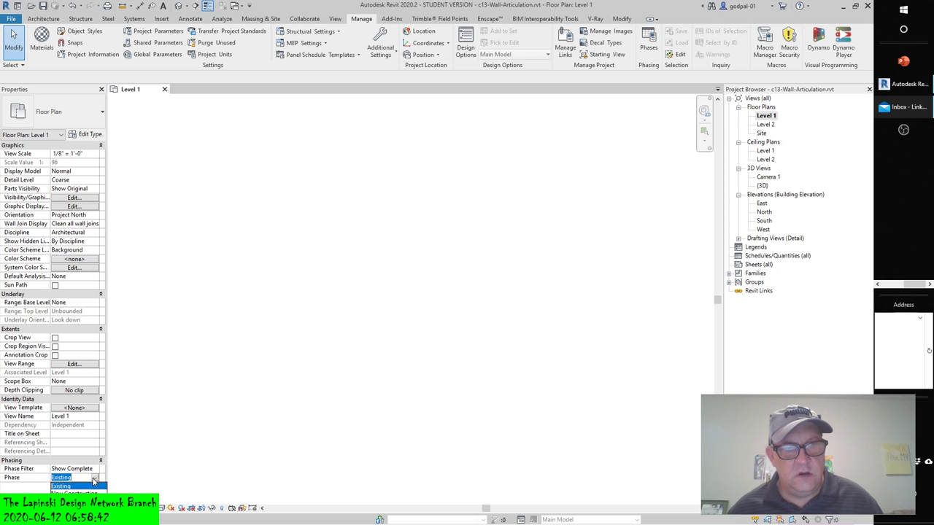
pyautogui.click(73, 493)
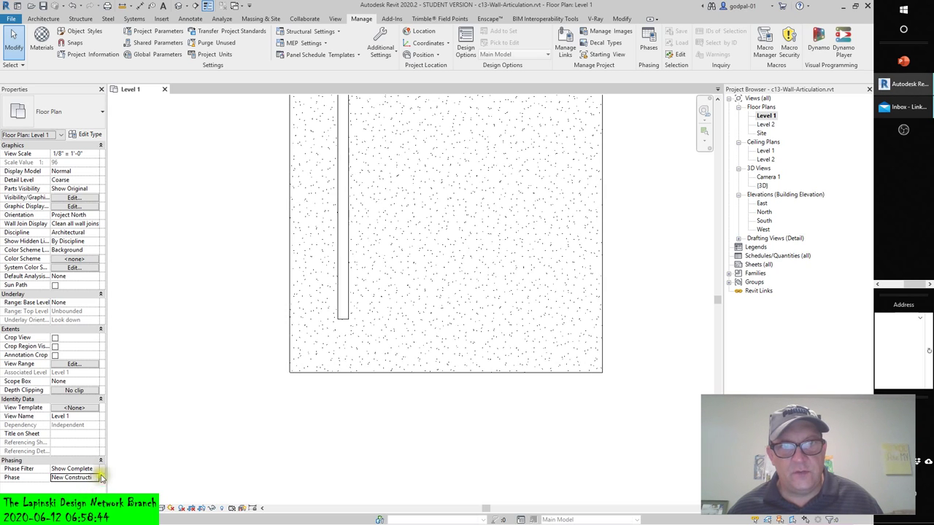
# Check the Phase Created options of the vertical wall without changing its phase.
pyautogui.click(326, 298)
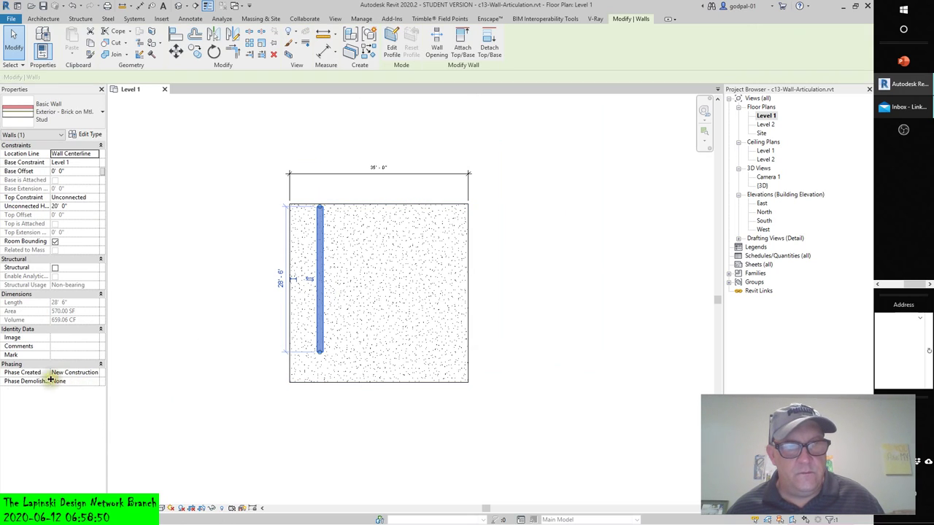
pyautogui.click(97, 374)
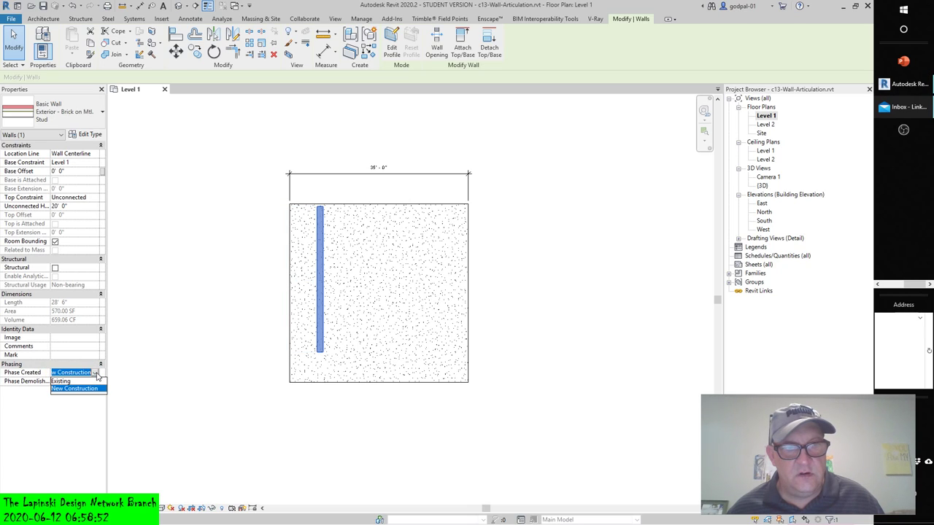
pyautogui.click(42, 387)
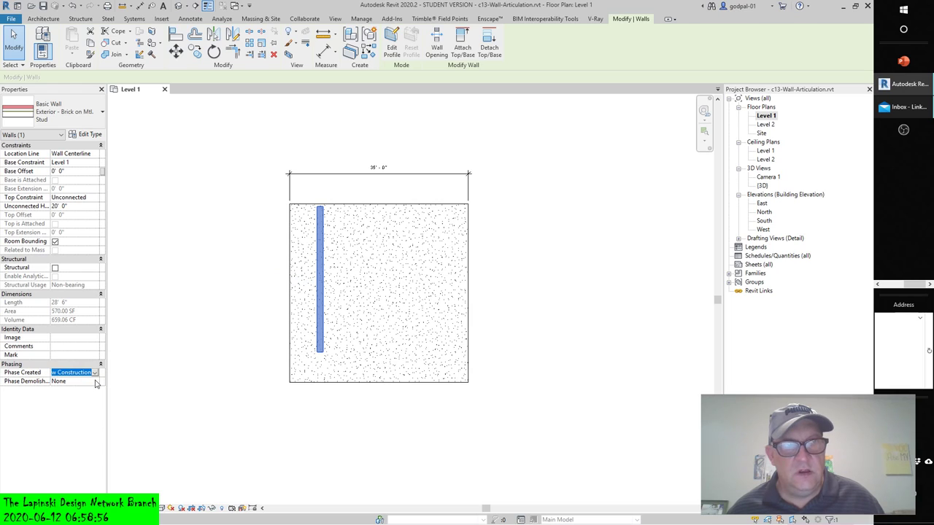
# Undo the phasing changes back to both walls in New Construction and the Level 1 view's Show All filter.
pyautogui.click(71, 6)
pyautogui.click(80, 6)
pyautogui.click(106, 102)
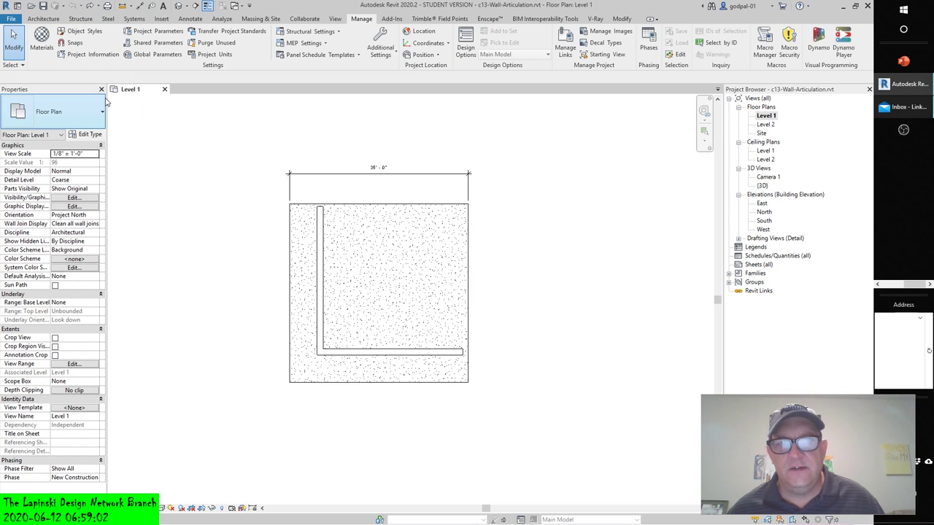
# Move the lower horizontal wall up to about 12' 0" from the vertical wall's upper end.
pyautogui.click(366, 353)
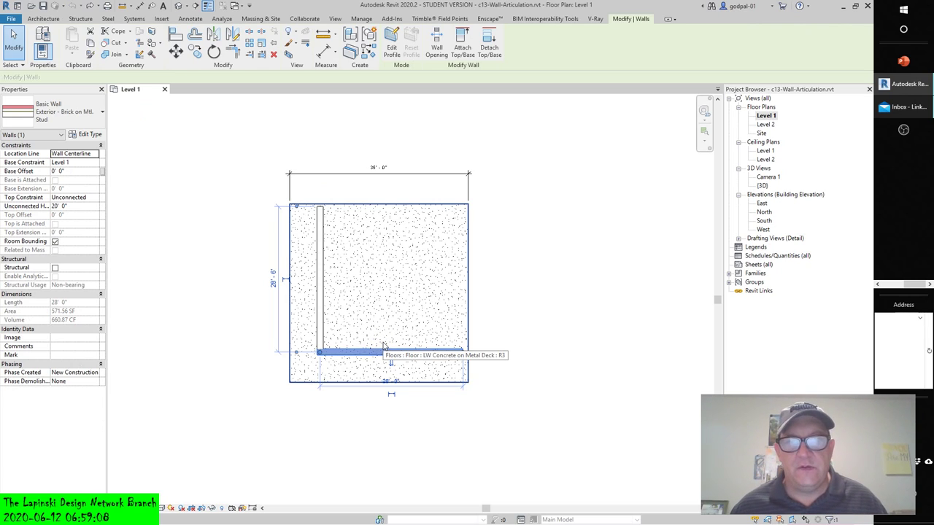
pyautogui.moveTo(359, 353); pyautogui.dragTo(359, 269)
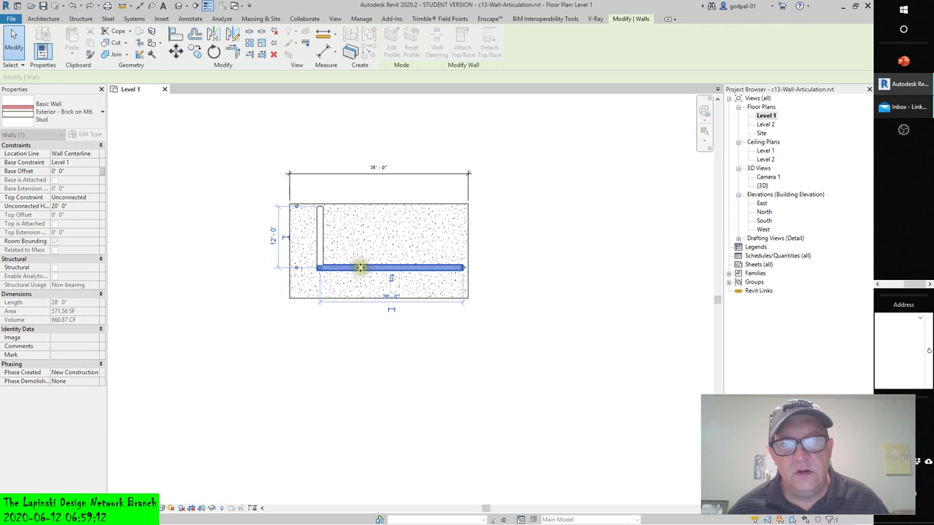
# Override the horizontal wall's graphics in this view by element, setting the cut line and projection line patterns to Hidden.
pyautogui.rightClick(374, 269)
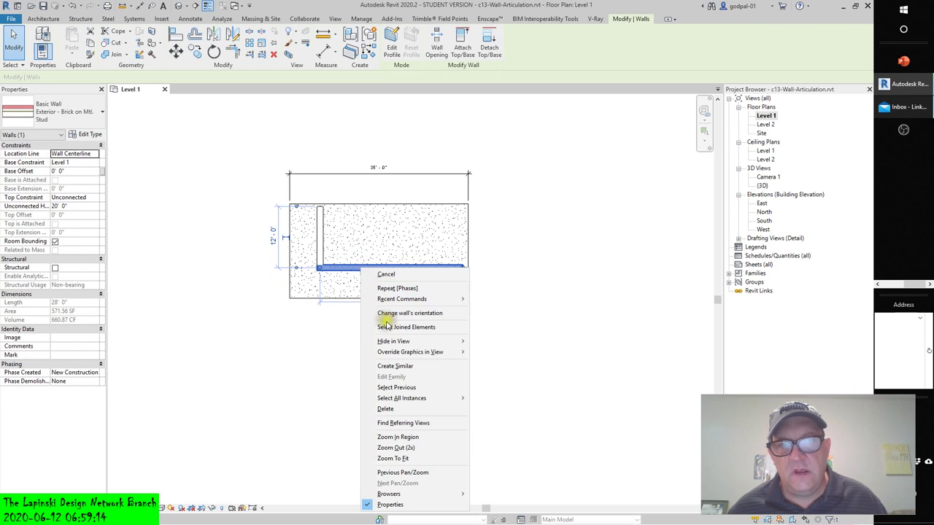
pyautogui.moveTo(437, 351)
pyautogui.click(499, 352)
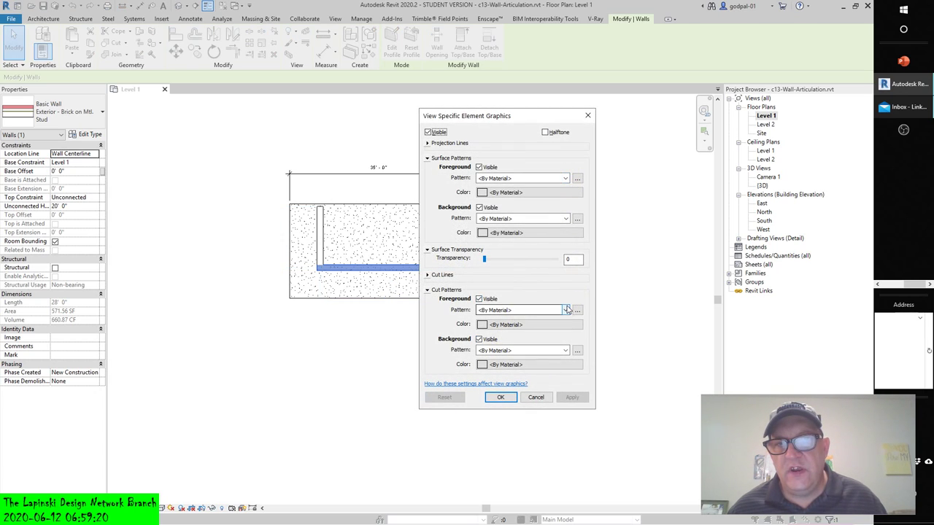
pyautogui.click(428, 275)
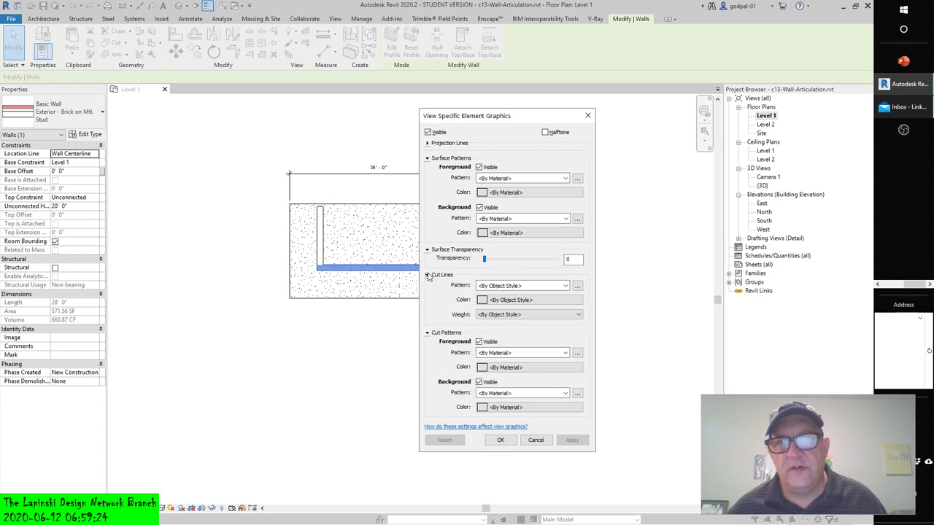
pyautogui.click(428, 144)
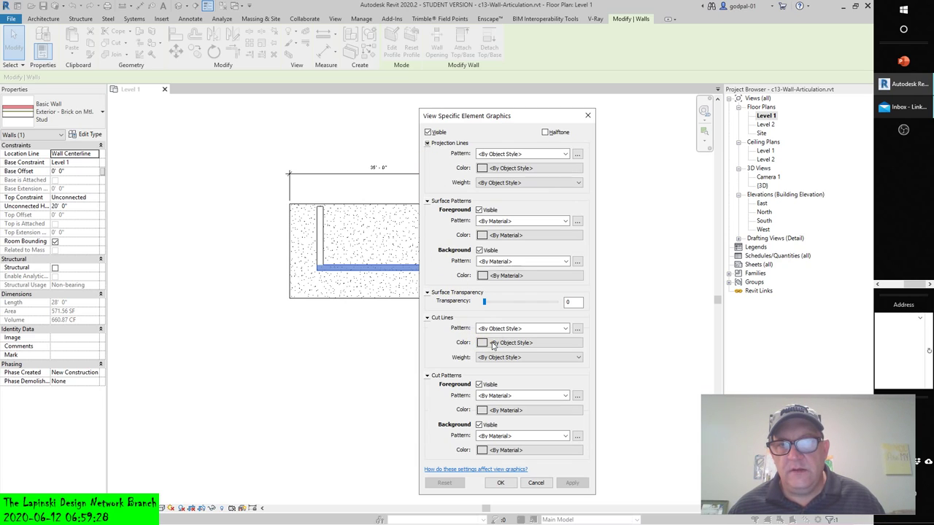
pyautogui.click(564, 329)
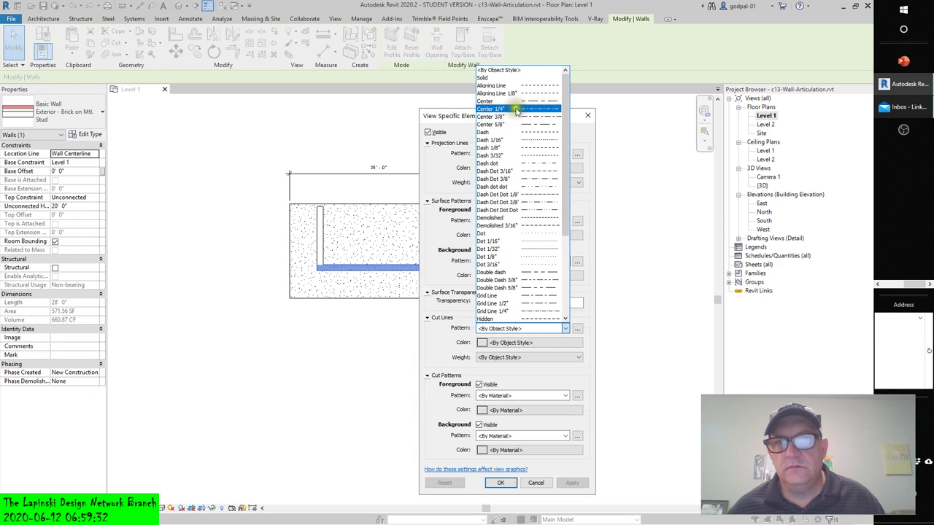
pyautogui.scroll(-3, 509, 296)
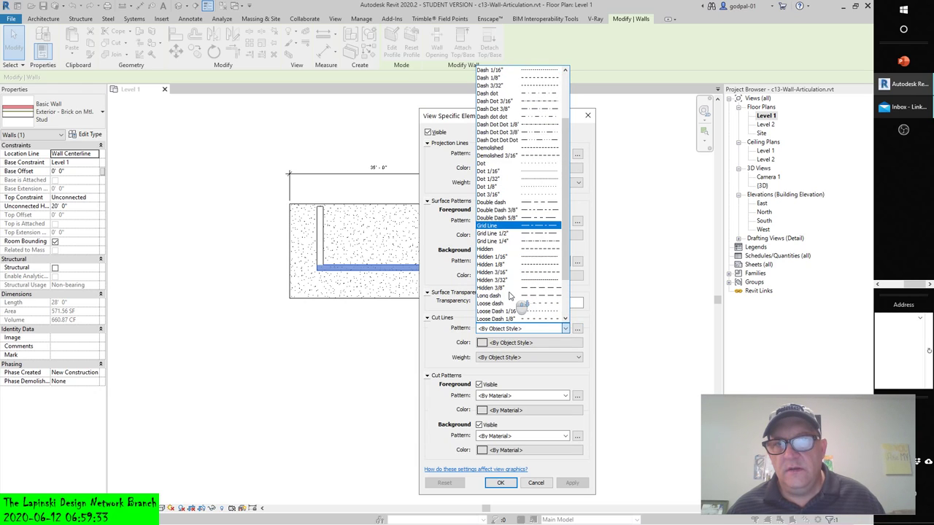
pyautogui.click(487, 248)
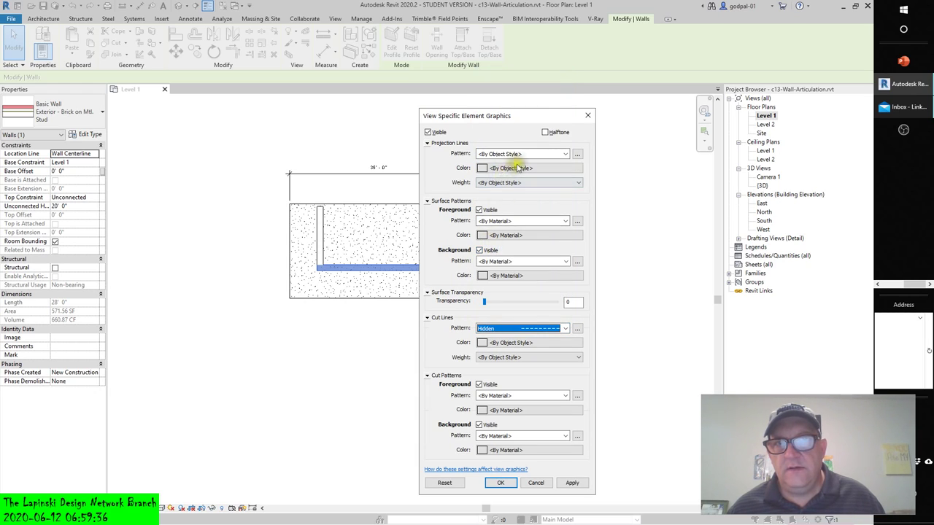
pyautogui.click(567, 153)
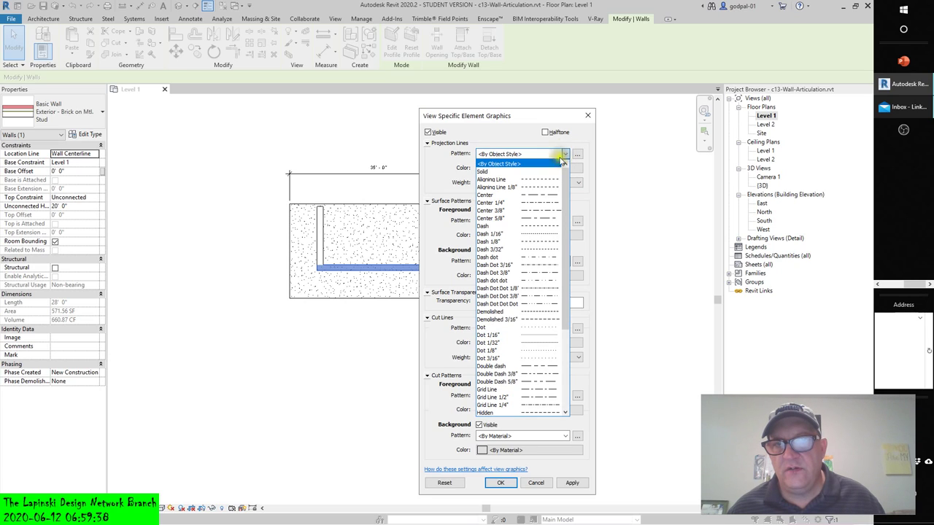
pyautogui.scroll(-5, 509, 350)
pyautogui.click(503, 342)
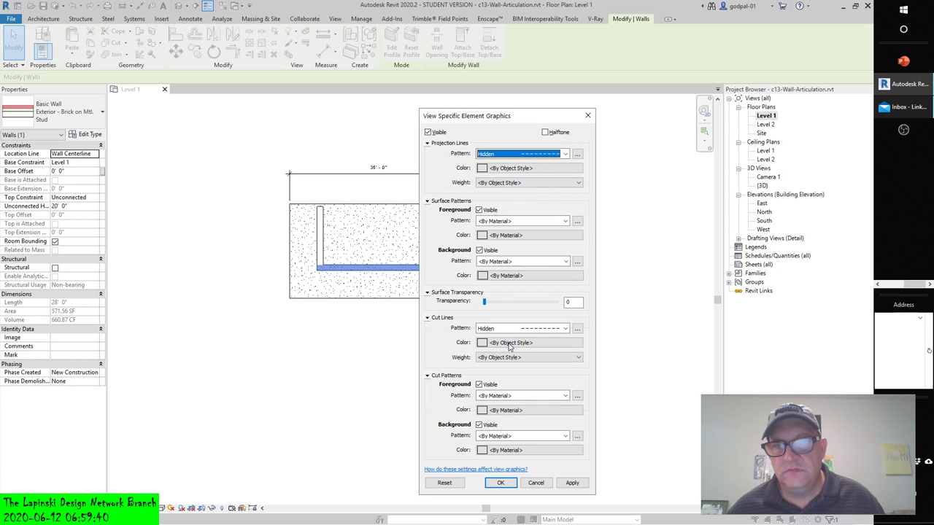
# Try a Diagonal down cut foreground pattern on the horizontal wall, restore it to <By Material>, and accept the graphic overrides.
pyautogui.click(566, 396)
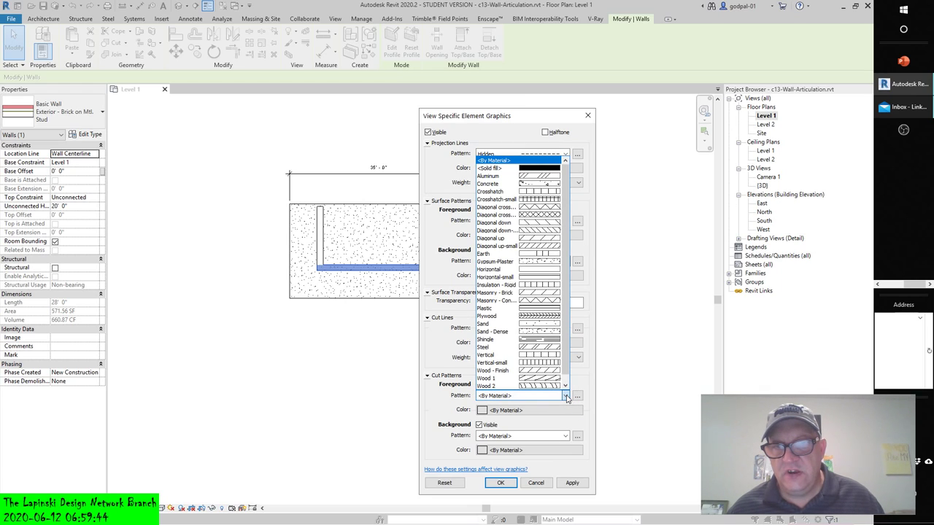
pyautogui.click(530, 231)
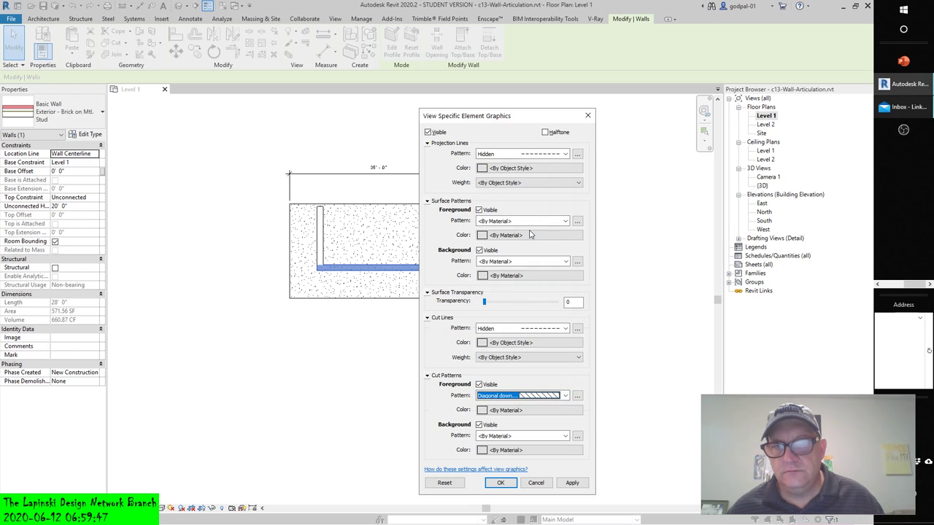
pyautogui.click(572, 485)
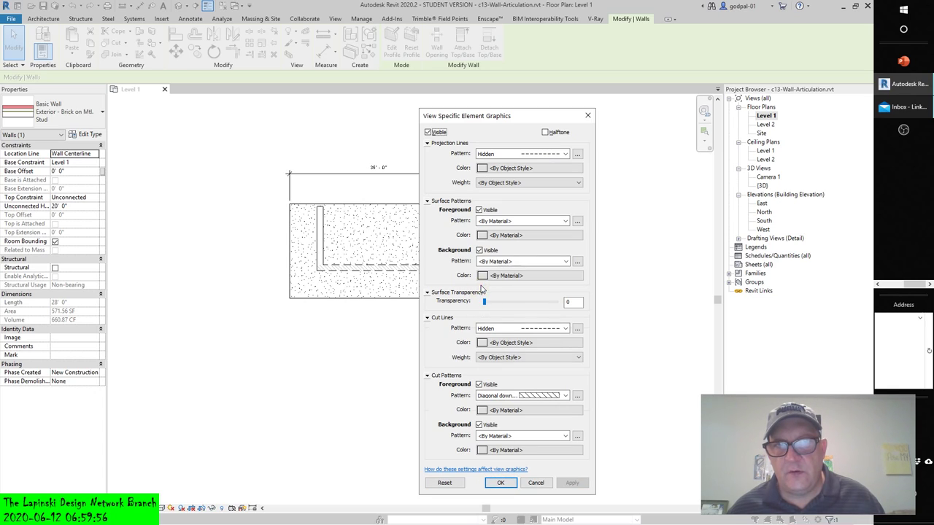
pyautogui.click(565, 395)
pyautogui.scroll(2, 514, 175)
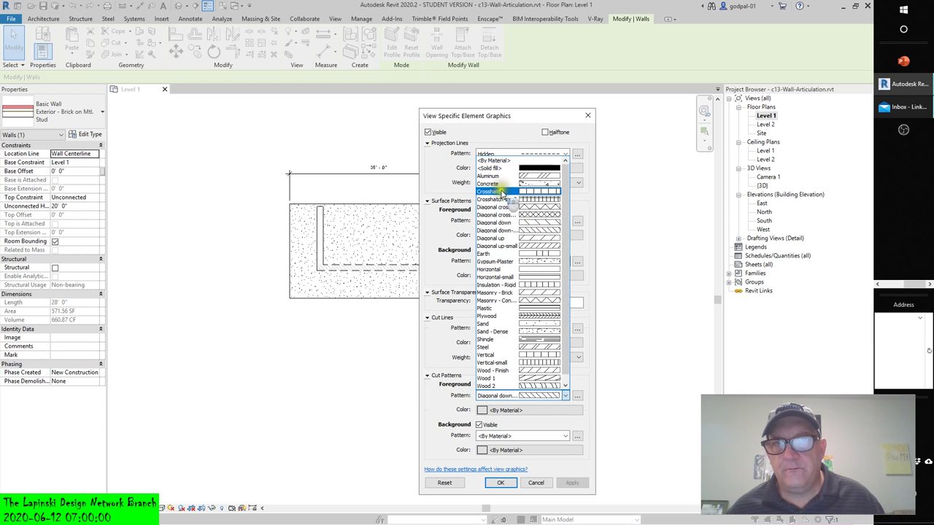
pyautogui.click(498, 160)
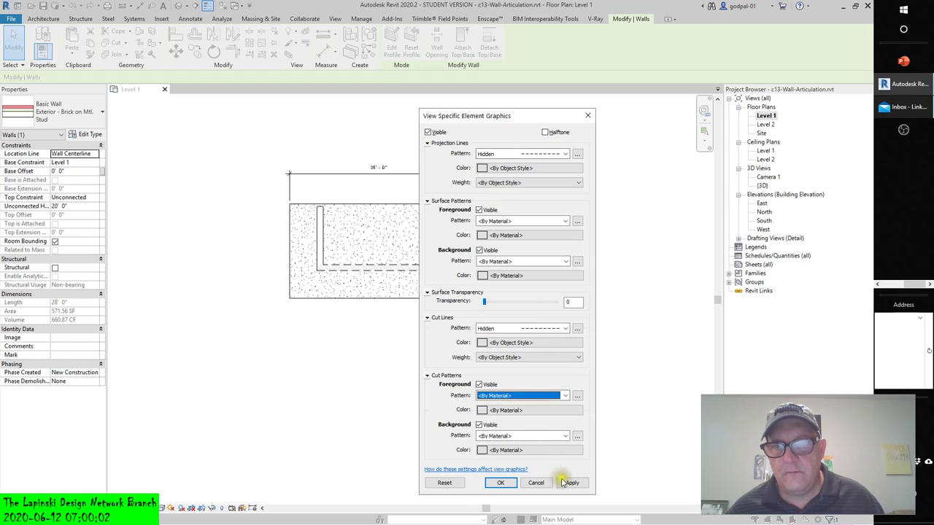
pyautogui.click(496, 483)
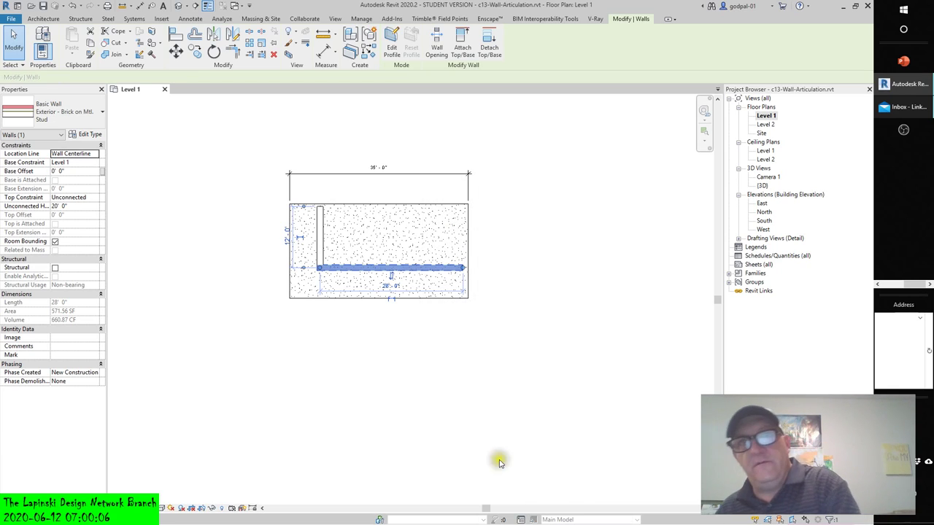
pyautogui.click(518, 389)
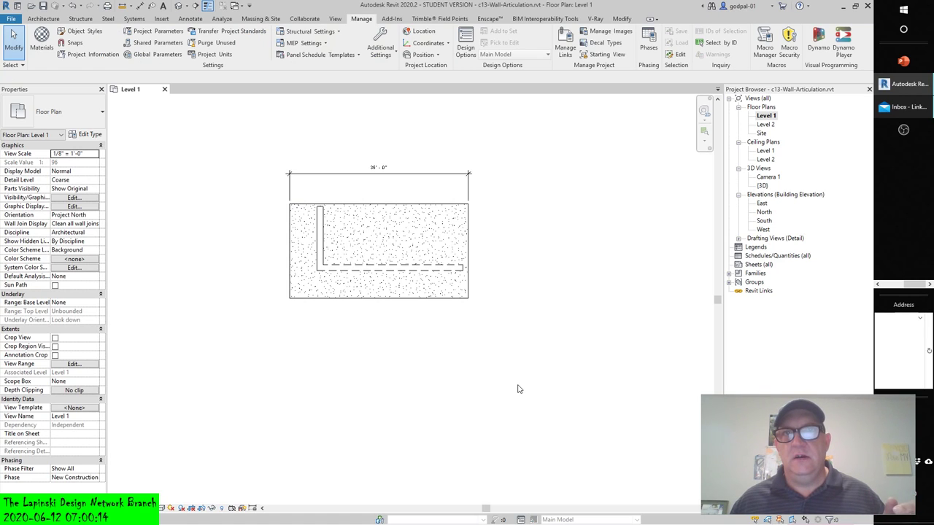
# Extend the vertical wall's lower end past the dashed horizontal wall to a wall length of about 16' 6".
pyautogui.click(320, 251)
pyautogui.moveTo(320, 268); pyautogui.dragTo(320, 292)
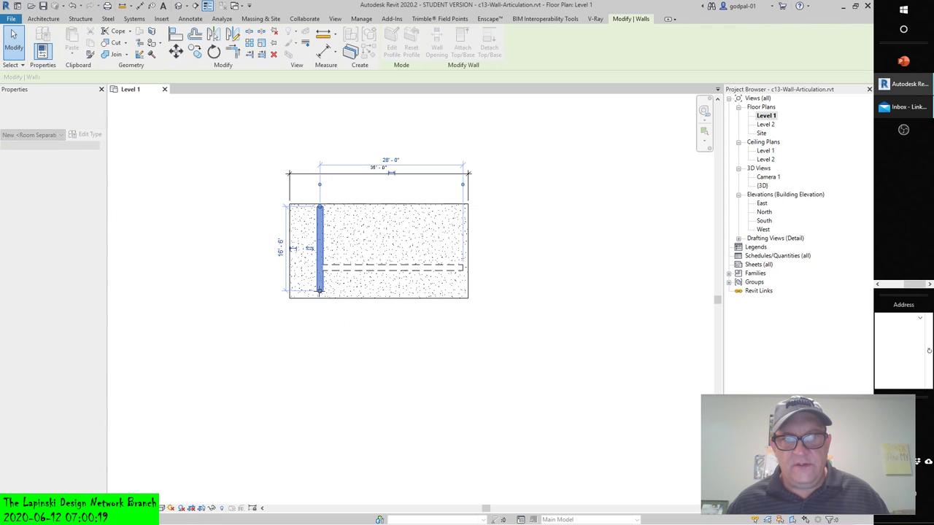
pyautogui.click(382, 307)
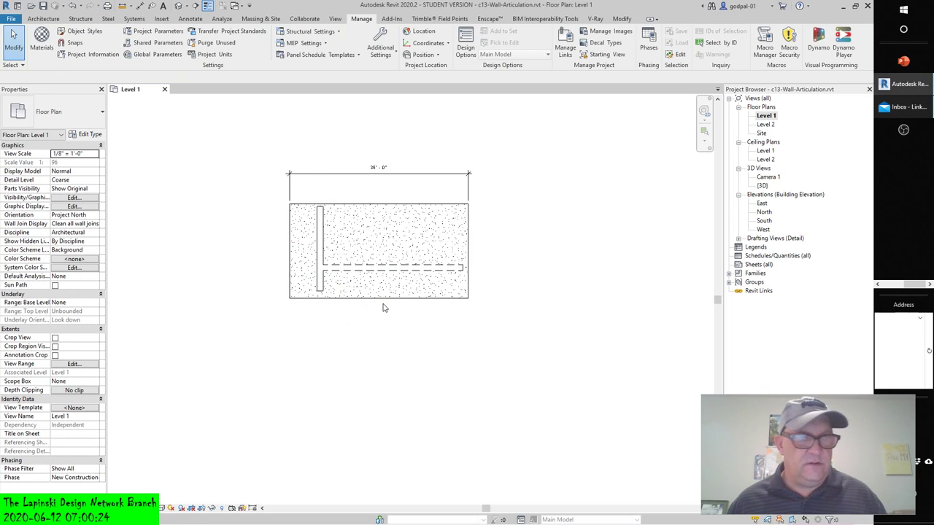
pyautogui.click(346, 271)
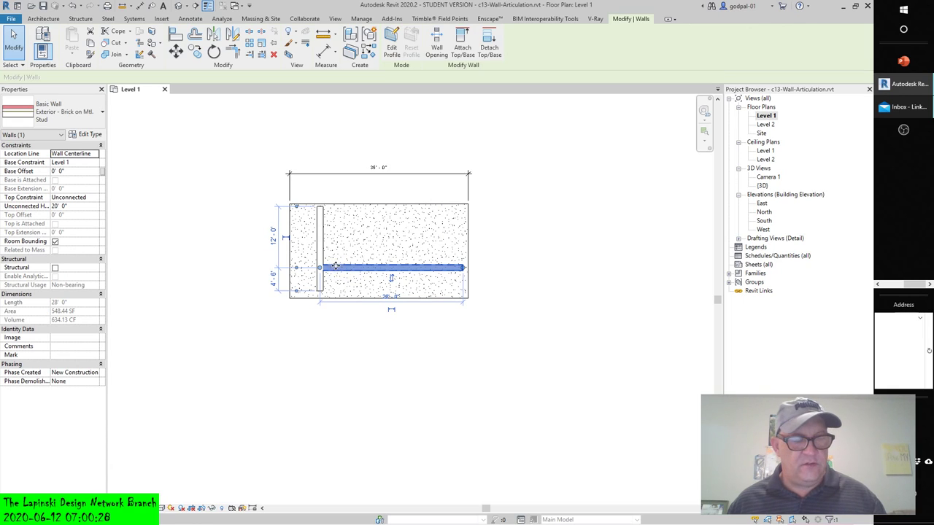
pyautogui.press('Escape')
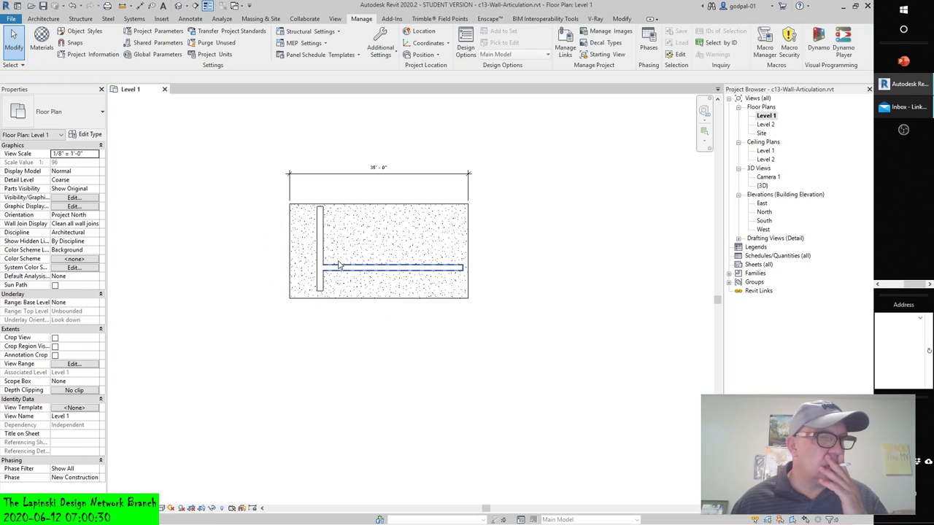
pyautogui.press('Tab')
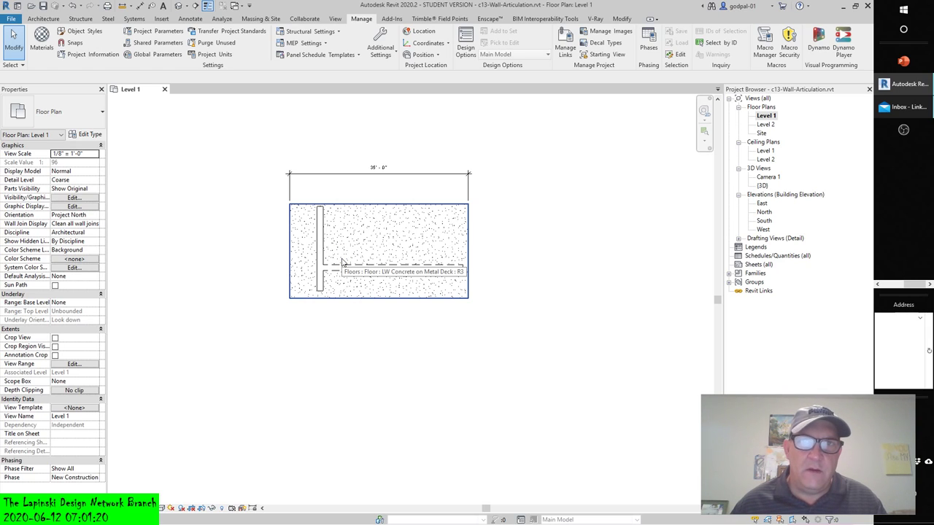
# Copy the dashed horizontal wall upward by 8' 0" on the Level 1 plan.
pyautogui.click(345, 345)
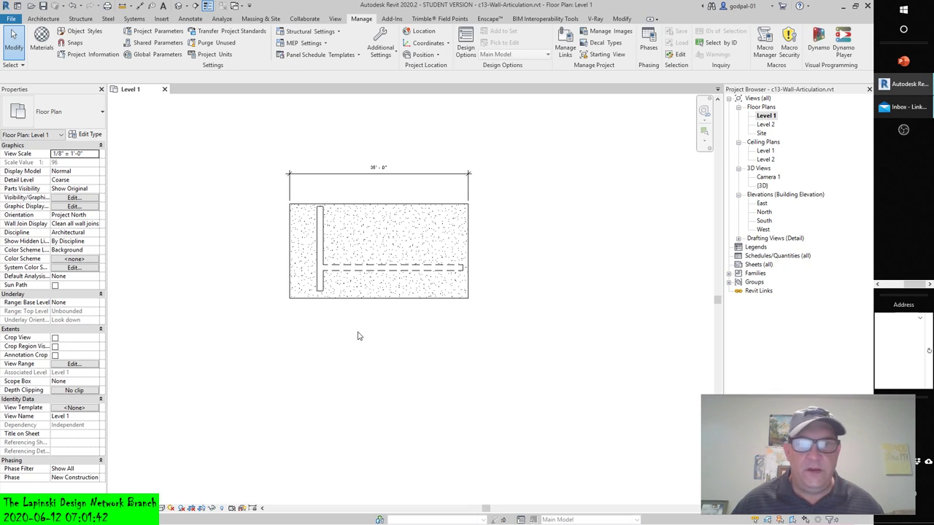
pyautogui.click(363, 267)
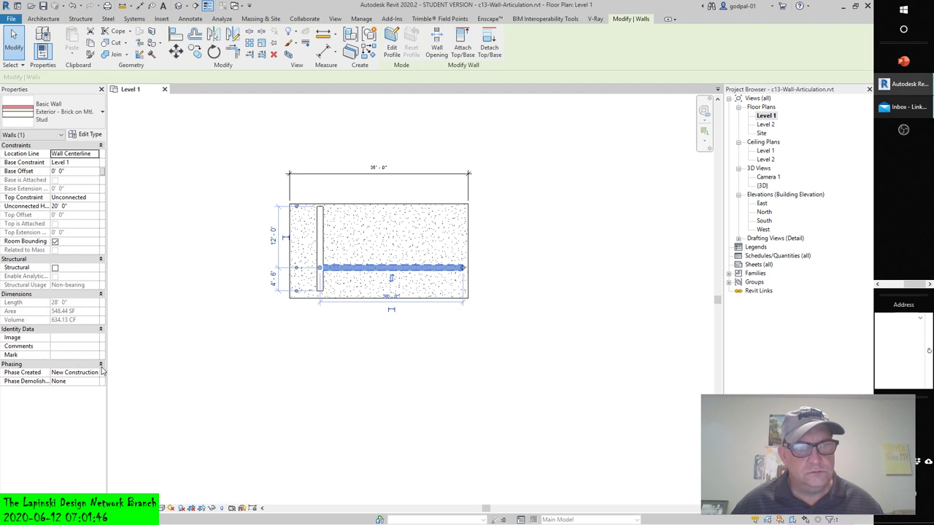
pyautogui.click(195, 50)
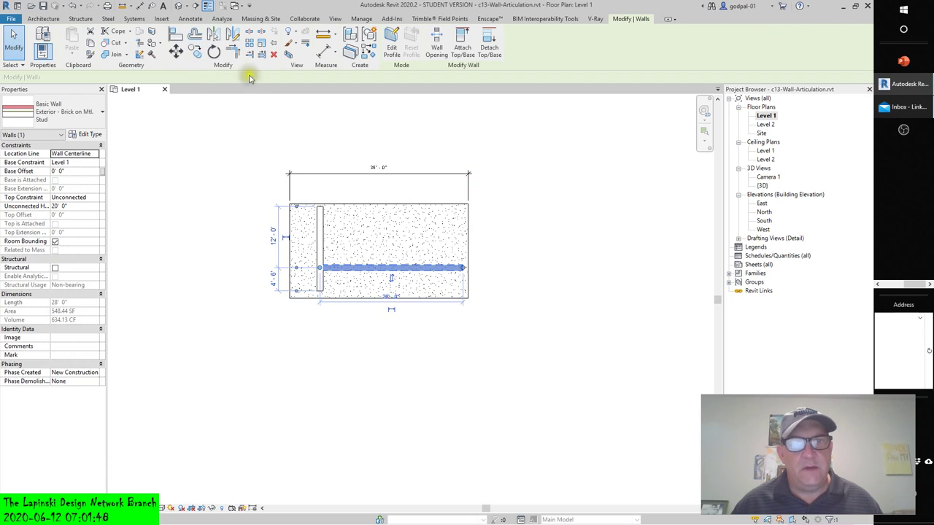
pyautogui.click(420, 270)
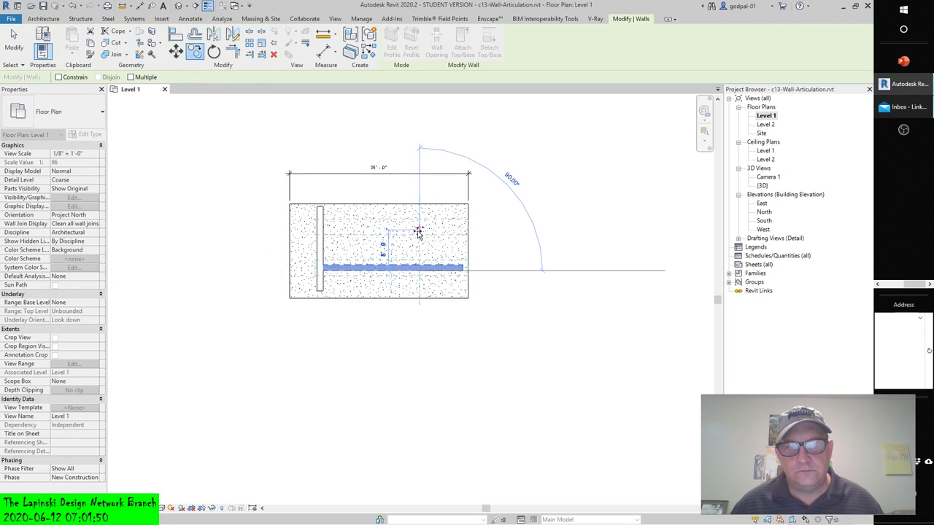
pyautogui.click(419, 228)
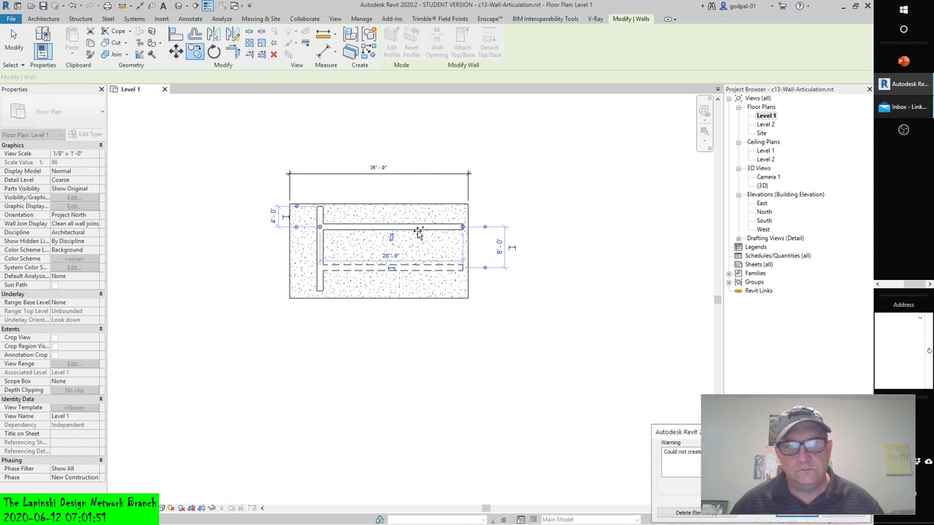
pyautogui.click(795, 517)
pyautogui.click(445, 371)
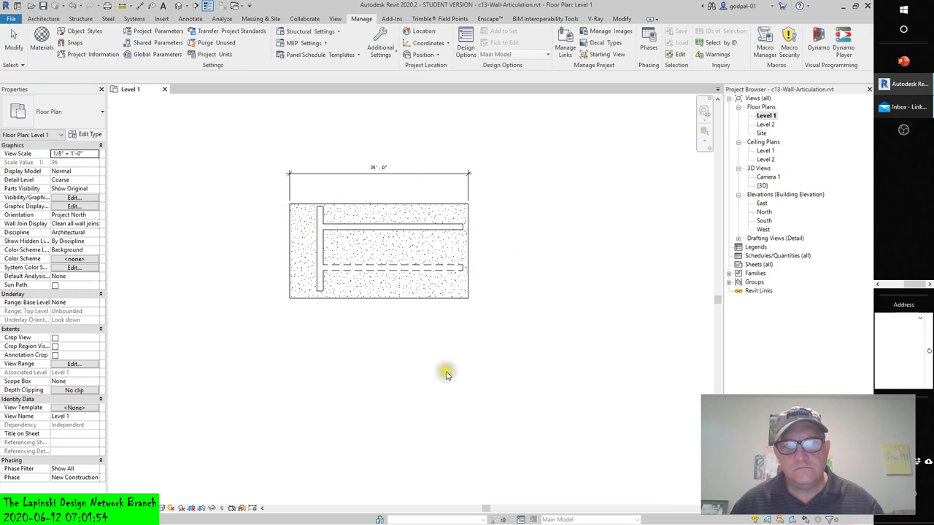
# Set the copied upper horizontal wall's Phase Created to Existing and its Phase Demolished to New Construction.
pyautogui.click(368, 226)
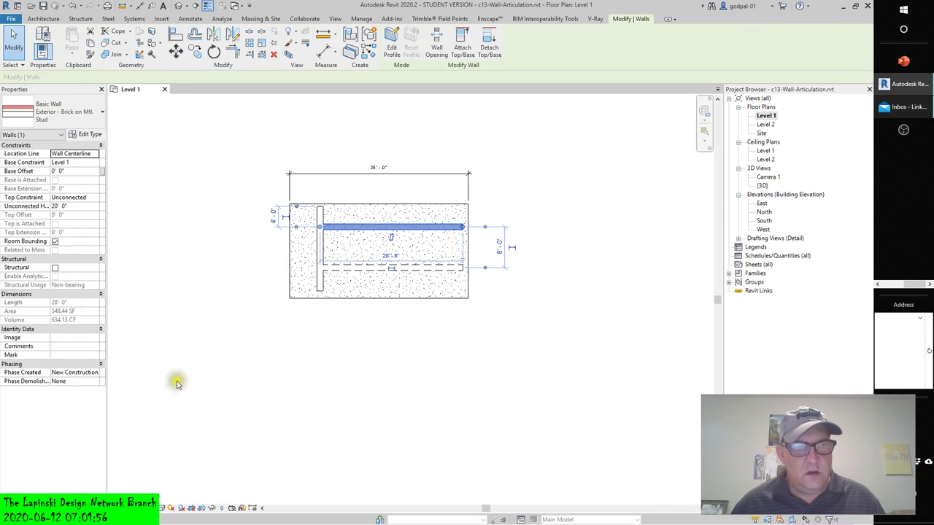
pyautogui.click(97, 373)
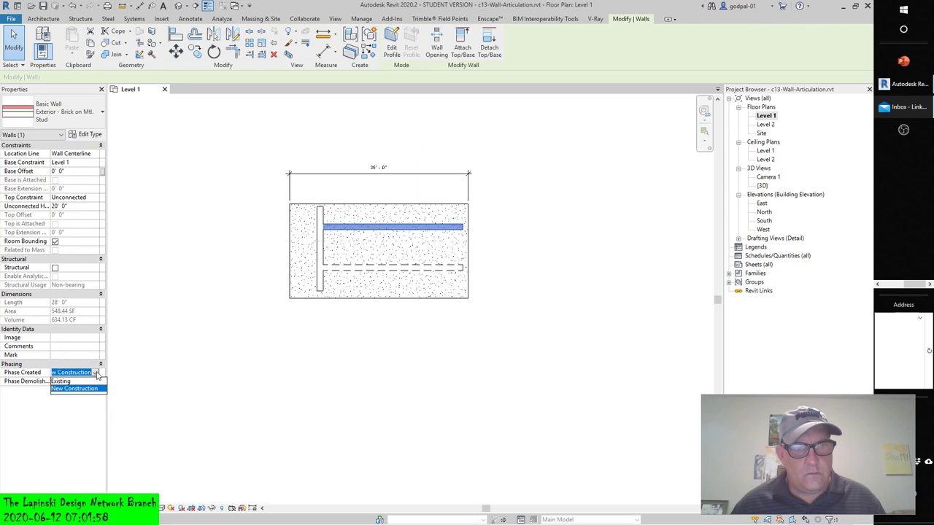
pyautogui.click(62, 381)
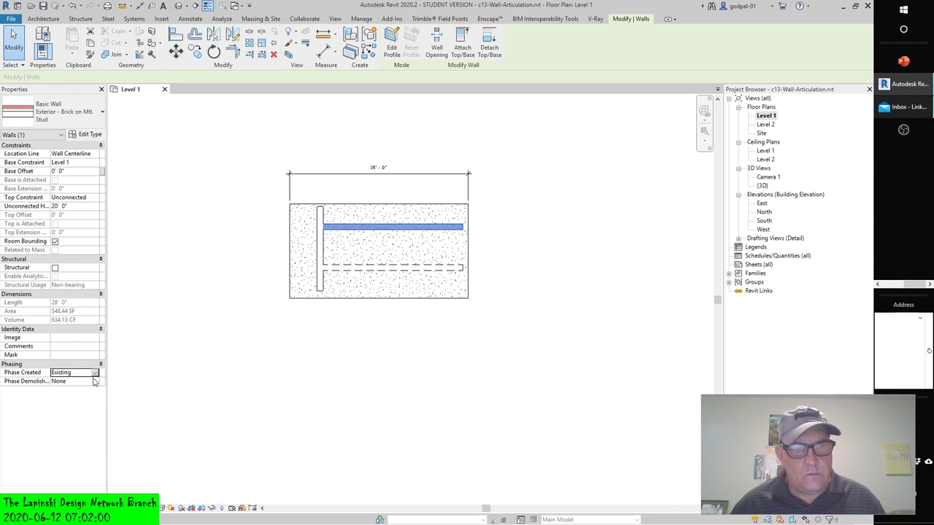
pyautogui.click(95, 381)
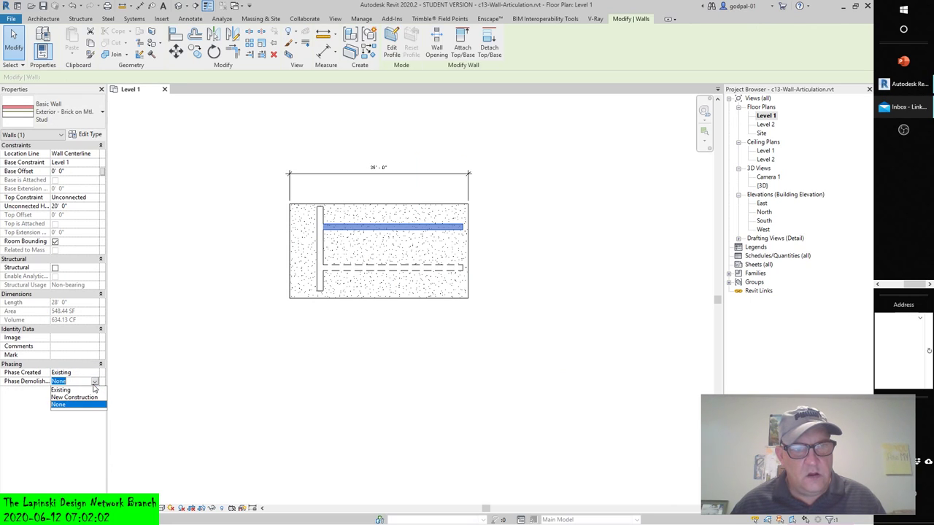
pyautogui.click(86, 398)
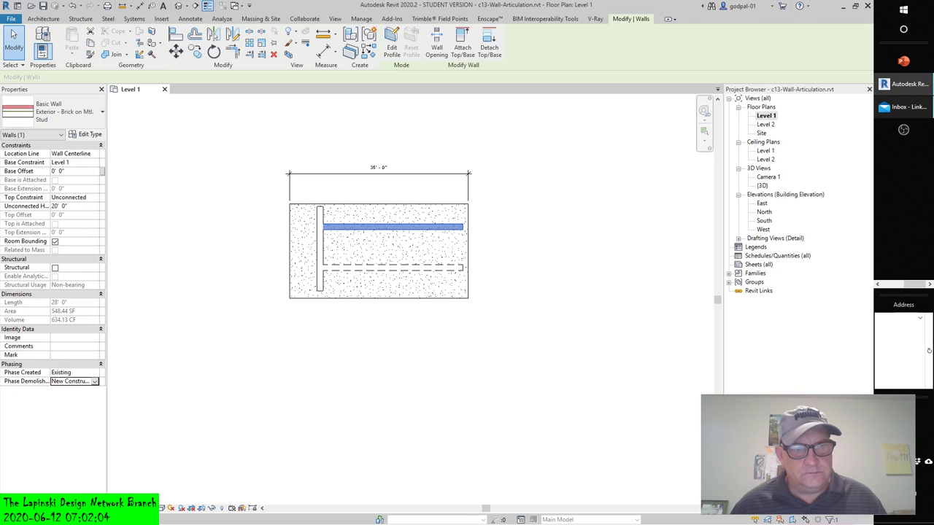
pyautogui.click(195, 387)
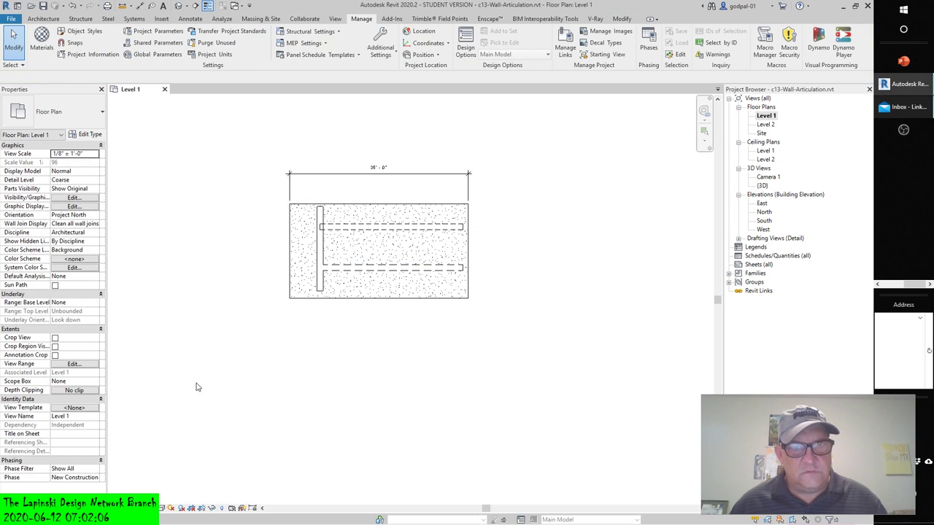
pyautogui.click(378, 233)
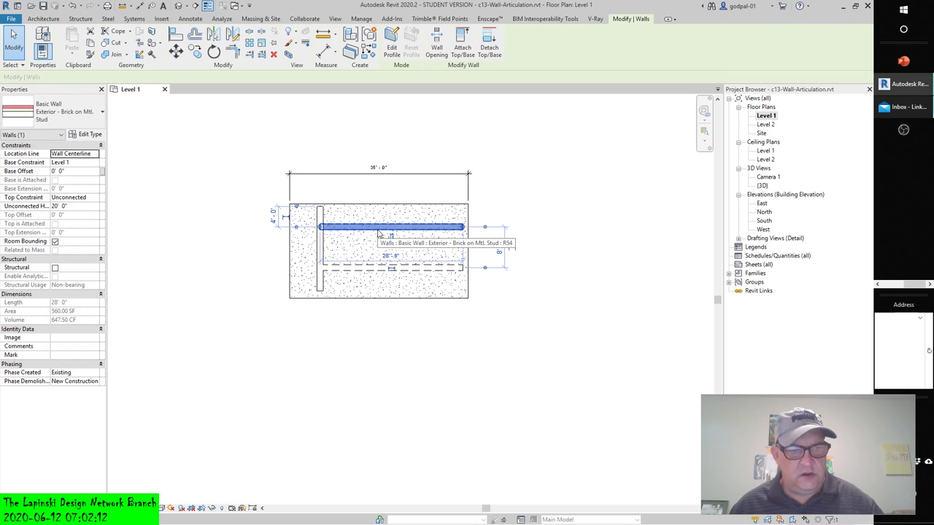
pyautogui.press('Escape')
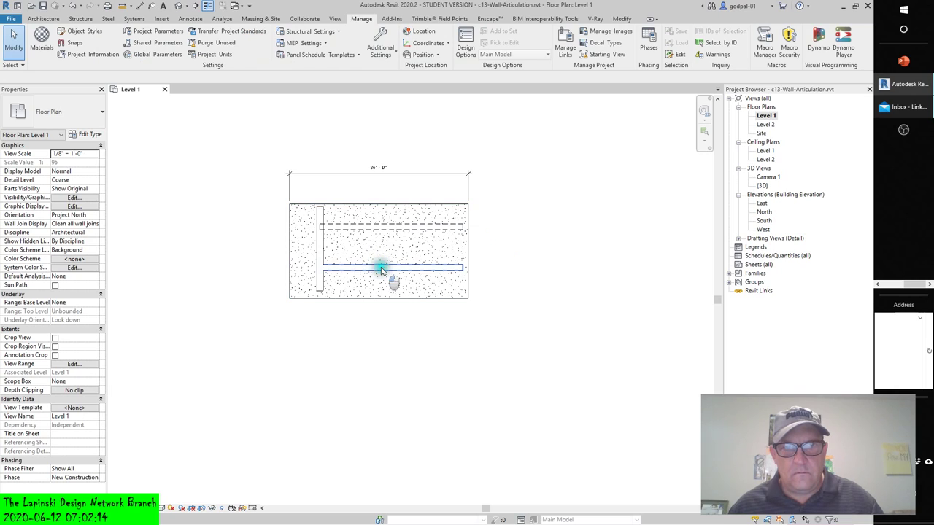
# Try New Construction as the lower horizontal wall's Phase Demolished, and restore it to None.
pyautogui.click(380, 270)
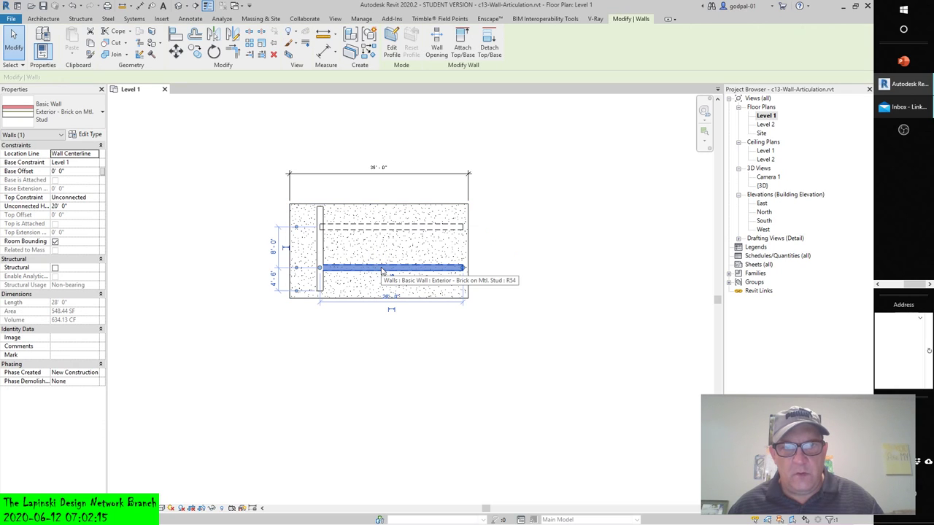
pyautogui.click(95, 381)
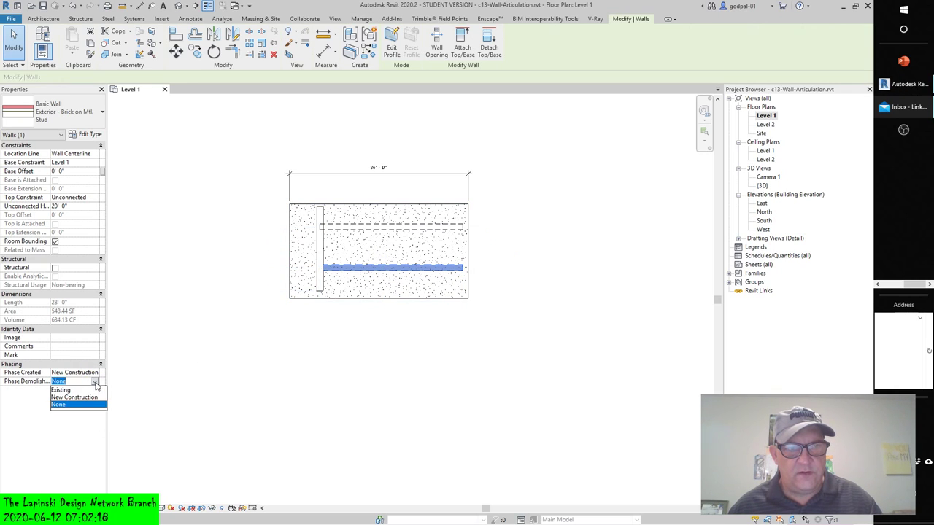
pyautogui.click(79, 397)
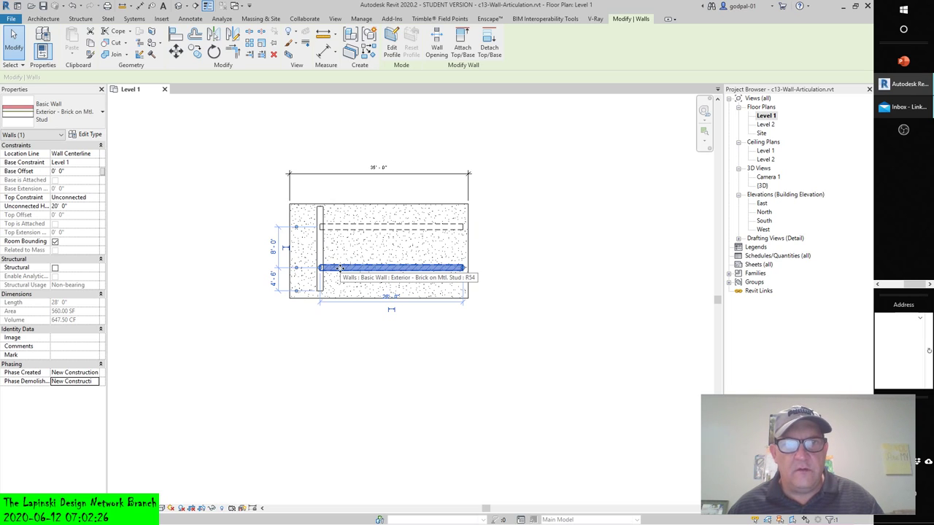
pyautogui.click(340, 277)
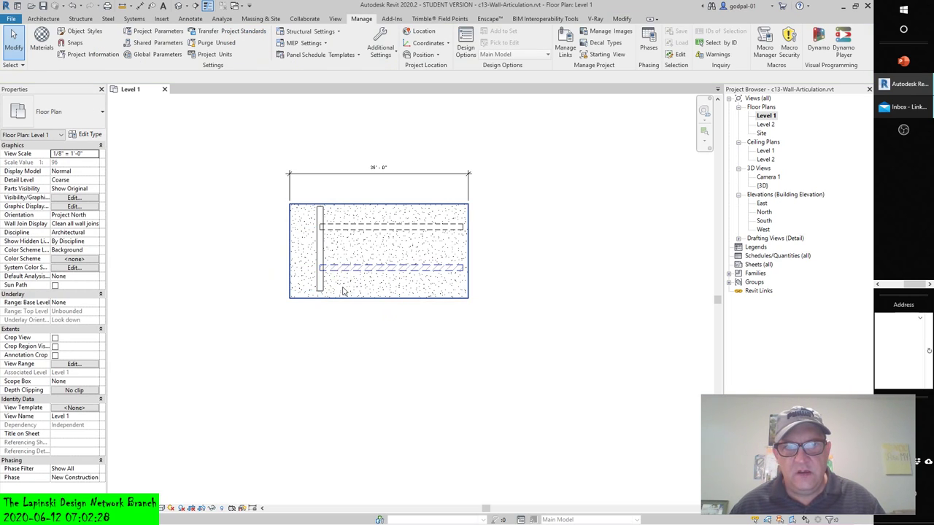
pyautogui.click(341, 269)
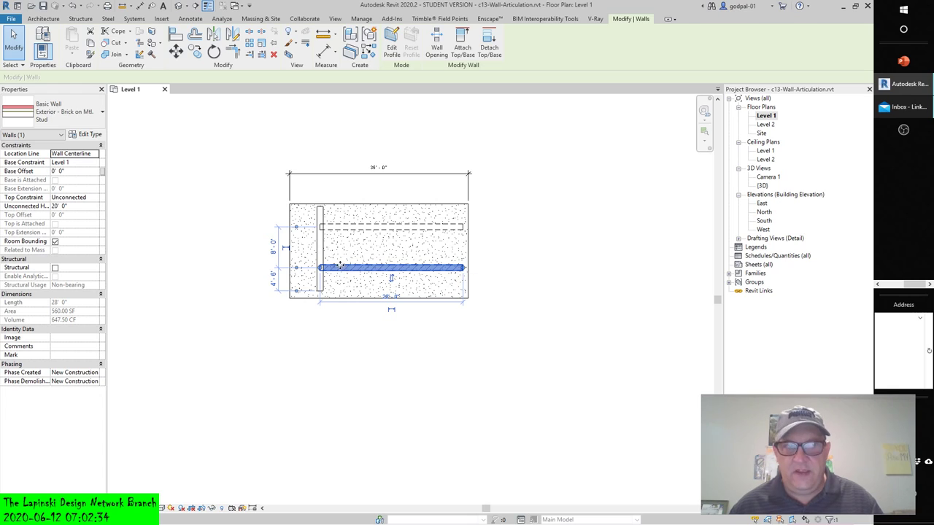
pyautogui.click(88, 381)
pyautogui.click(97, 381)
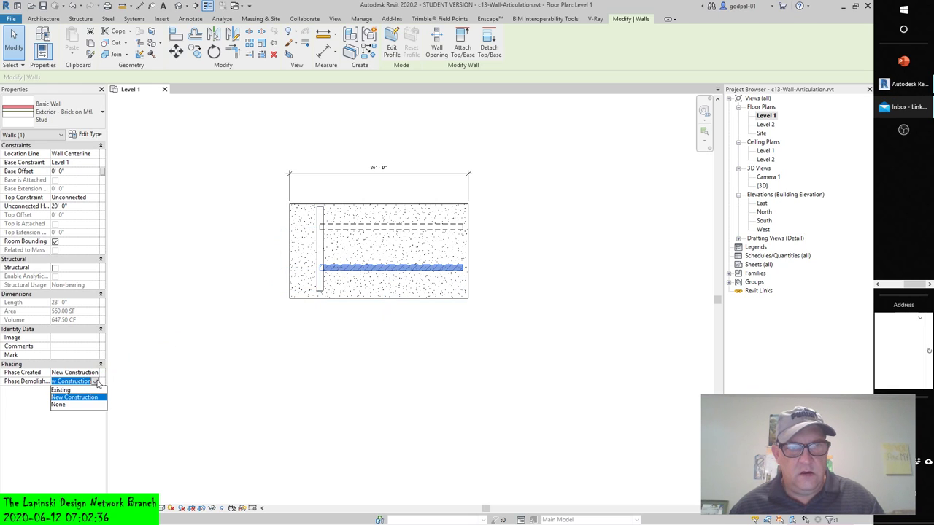
pyautogui.click(59, 406)
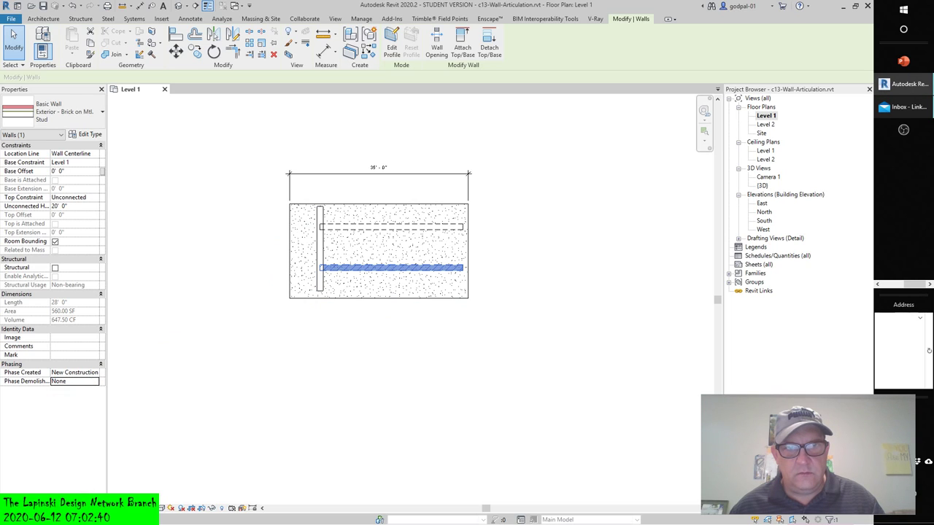
pyautogui.click(314, 379)
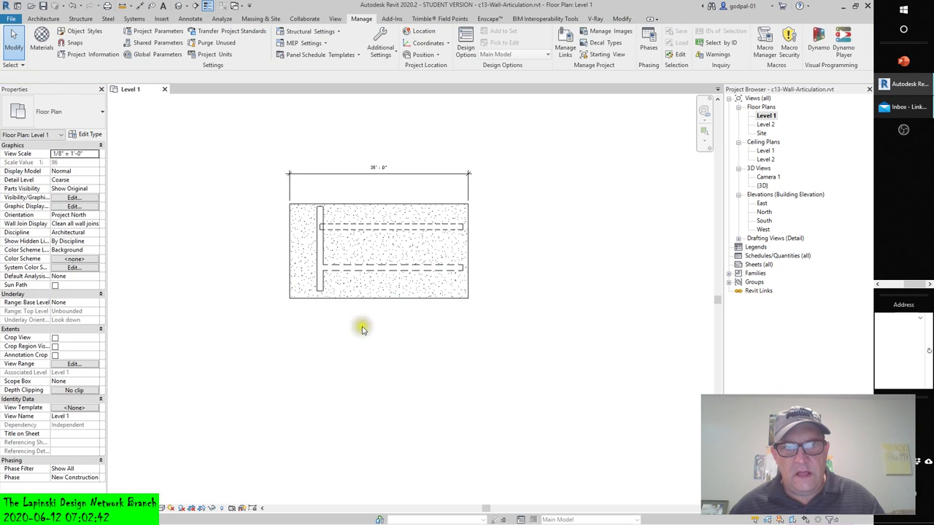
# Compare the phasing properties of the lower and upper horizontal walls, leaving the upper wall's Phase Demolished on New Construction.
pyautogui.click(357, 270)
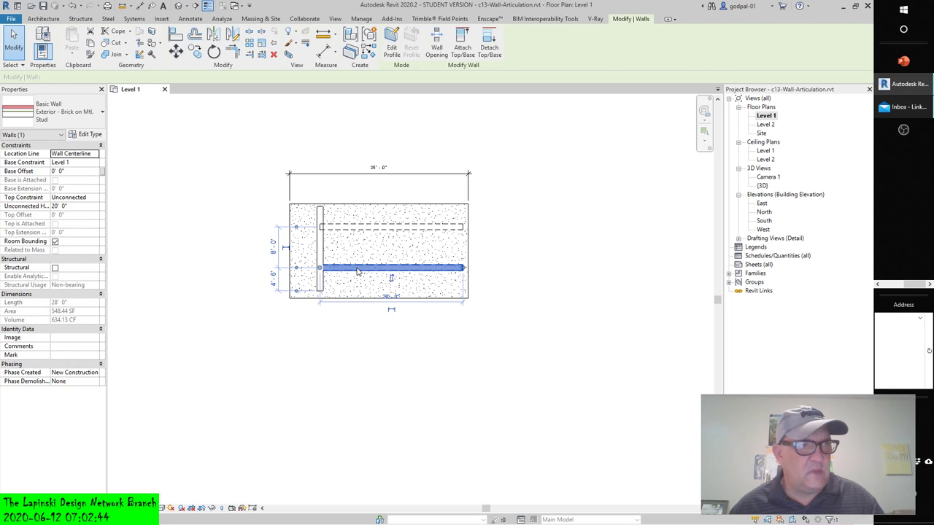
pyautogui.press('Escape')
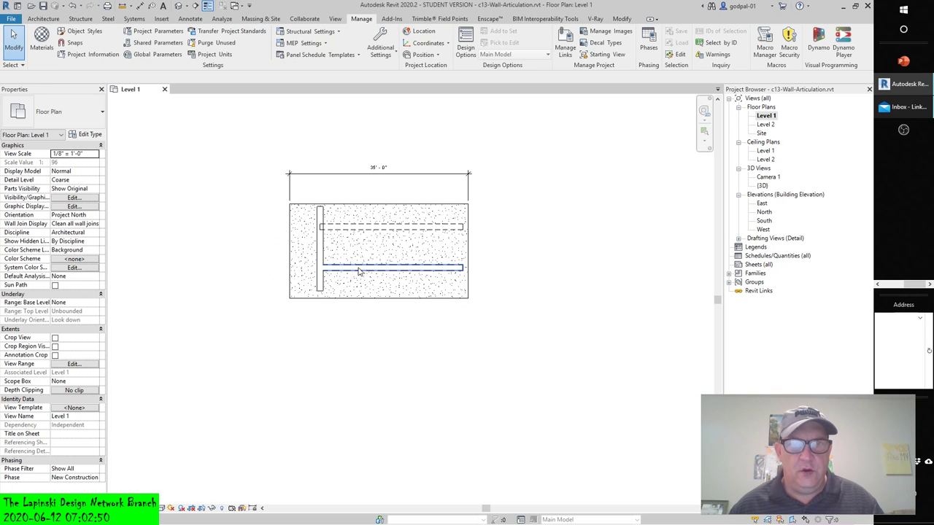
pyautogui.click(359, 271)
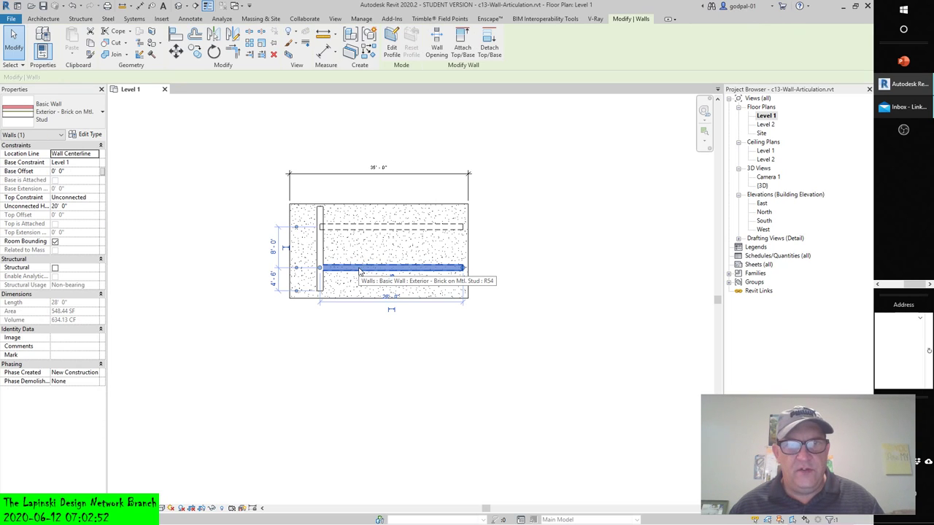
pyautogui.click(358, 254)
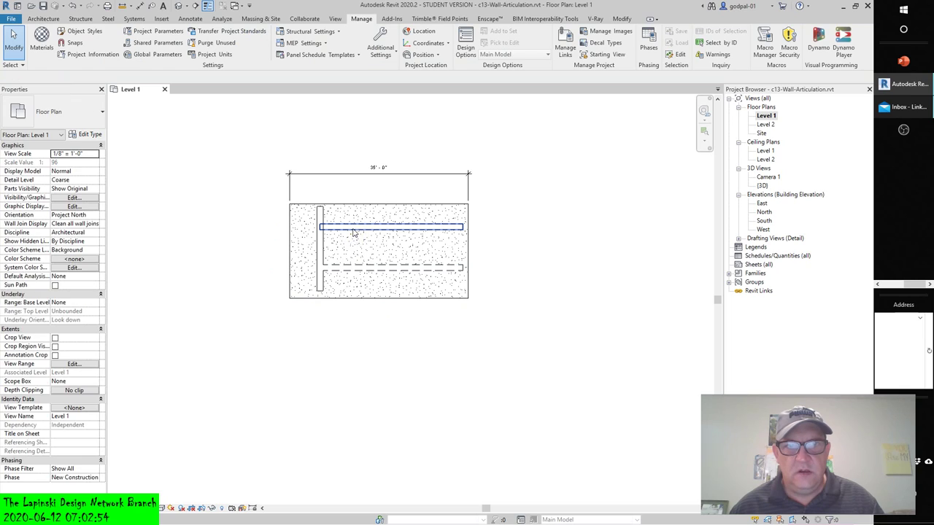
pyautogui.click(354, 230)
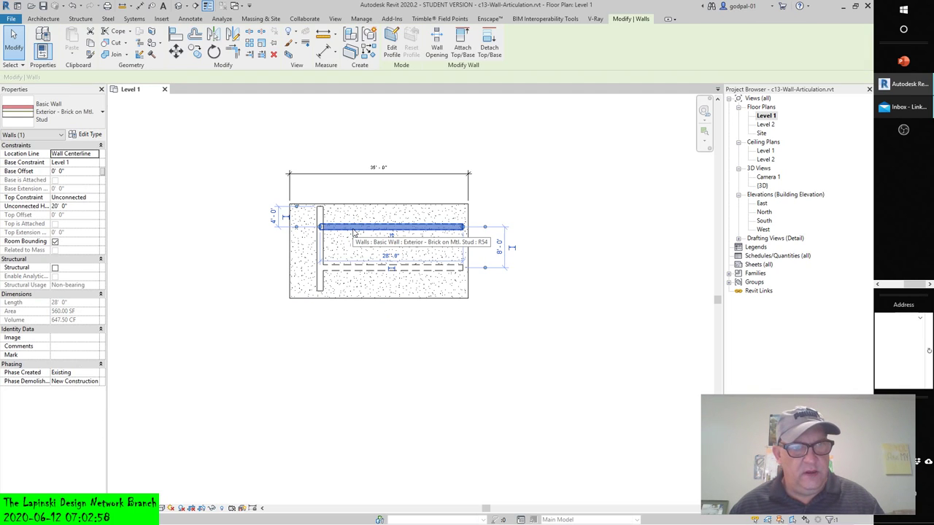
pyautogui.click(95, 382)
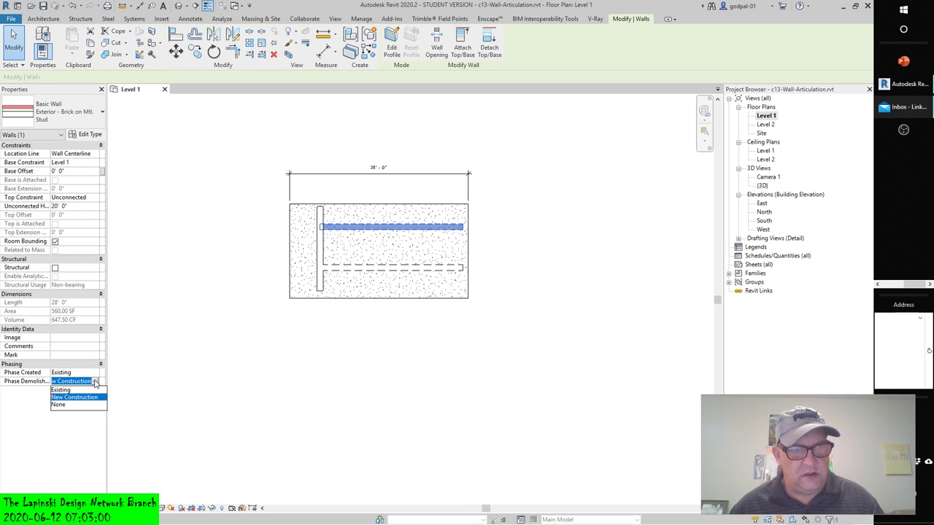
pyautogui.click(80, 400)
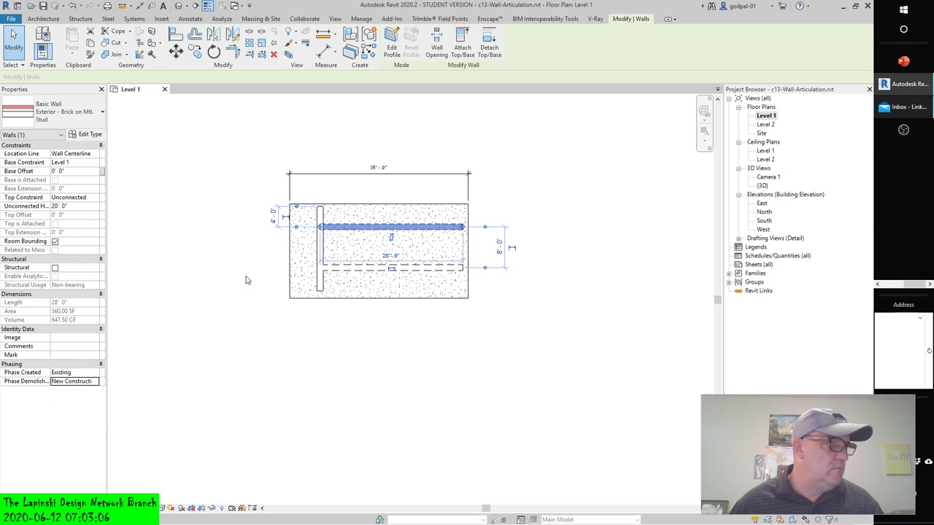
pyautogui.press('Escape')
# Set the vertical wall's Phase Created to Existing.
pyautogui.click(318, 246)
pyautogui.click(95, 373)
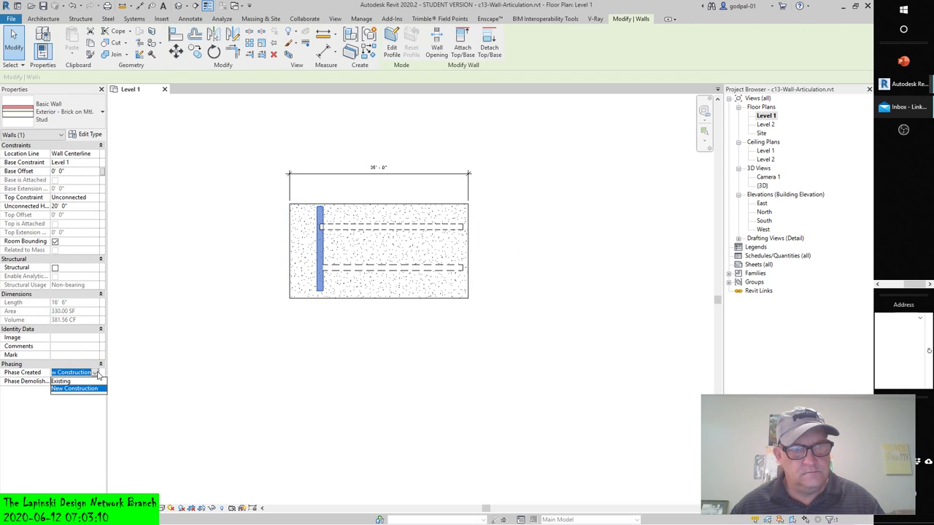
pyautogui.click(70, 385)
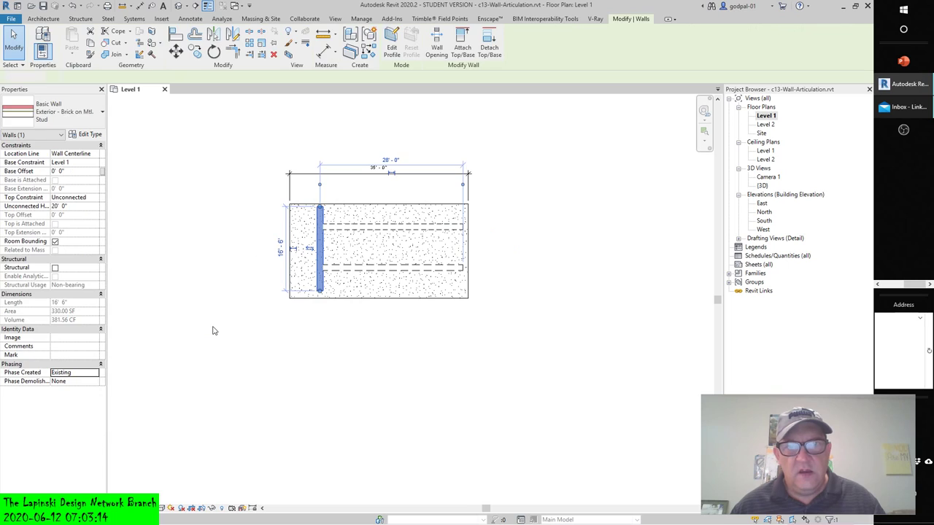
pyautogui.click(355, 245)
pyautogui.click(374, 235)
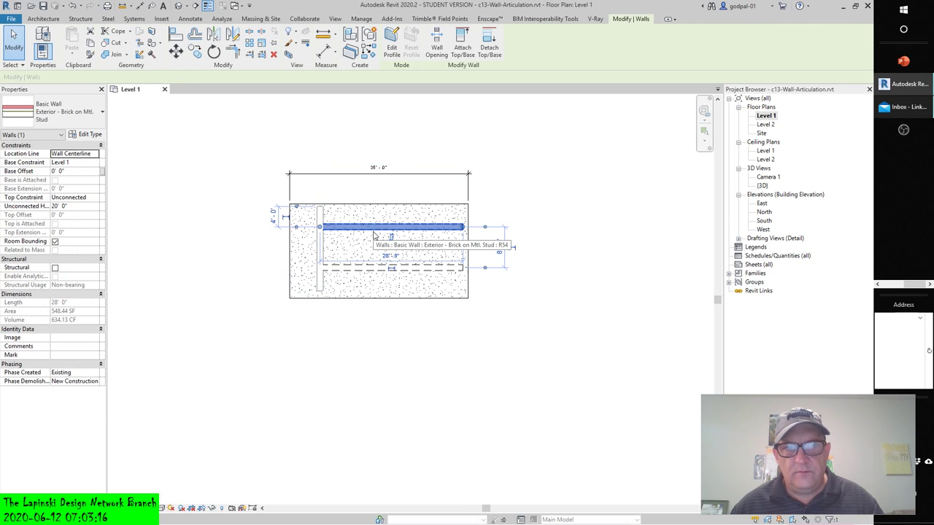
pyautogui.press('Escape')
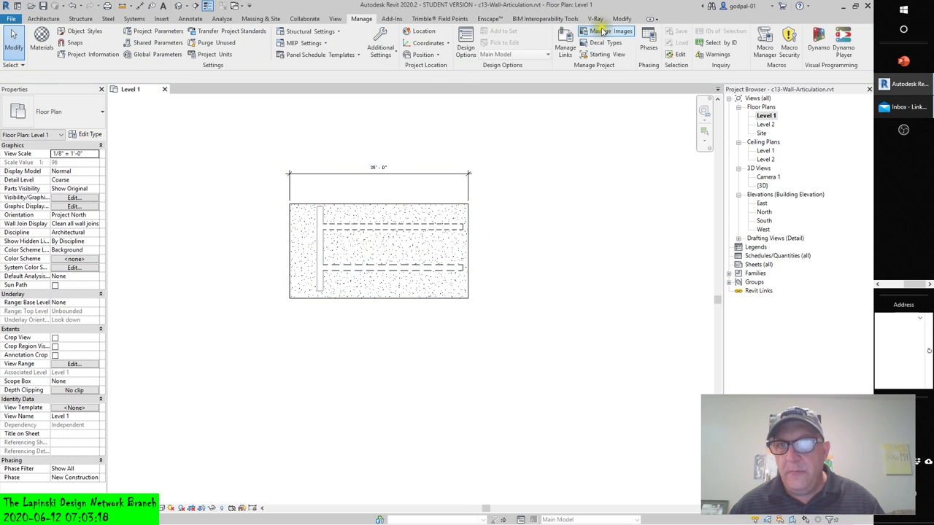
# Review the project's phase filters and the phasing graphic overrides for Existing, Demolished and New, leaving the phasing settings unchanged.
pyautogui.click(648, 46)
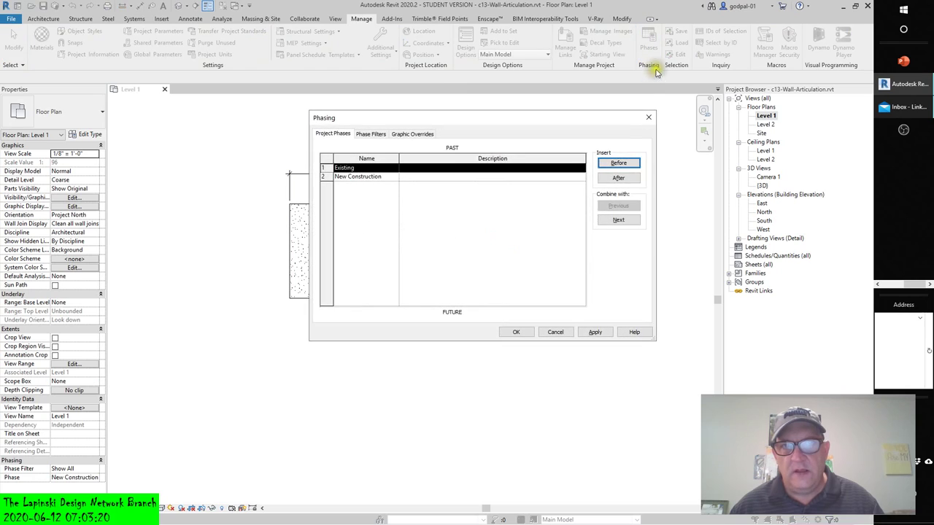
pyautogui.click(411, 134)
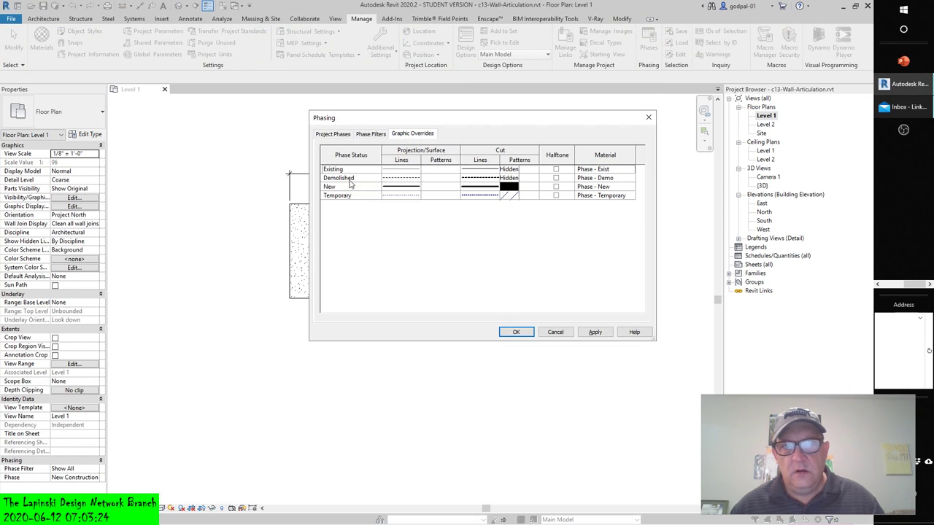
pyautogui.click(369, 134)
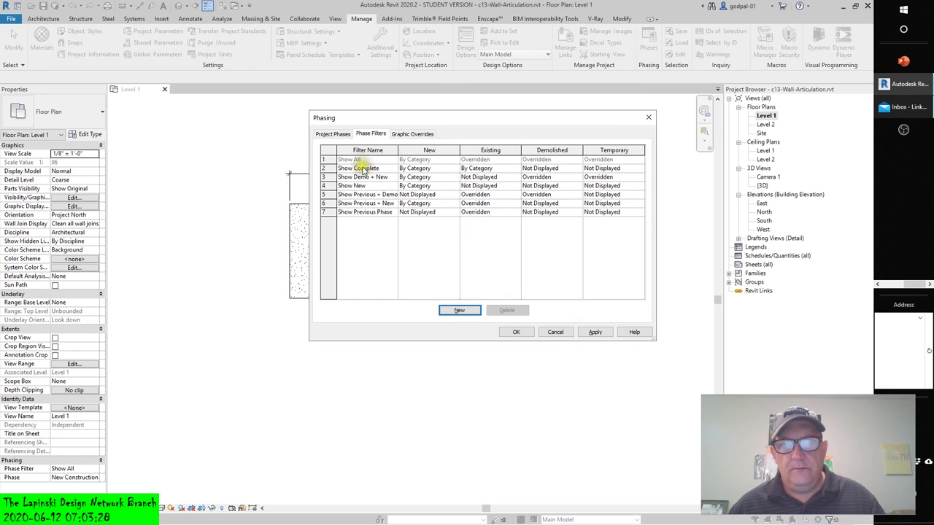
pyautogui.click(404, 135)
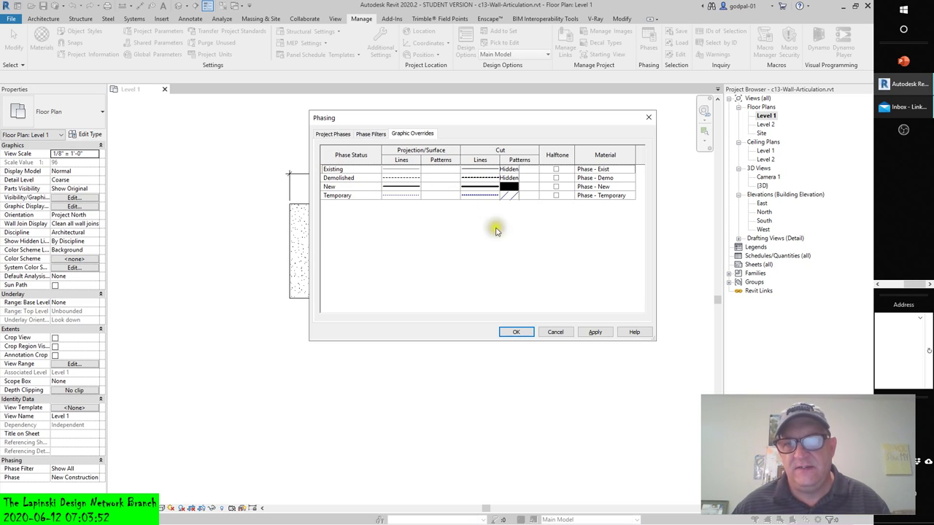
pyautogui.click(552, 336)
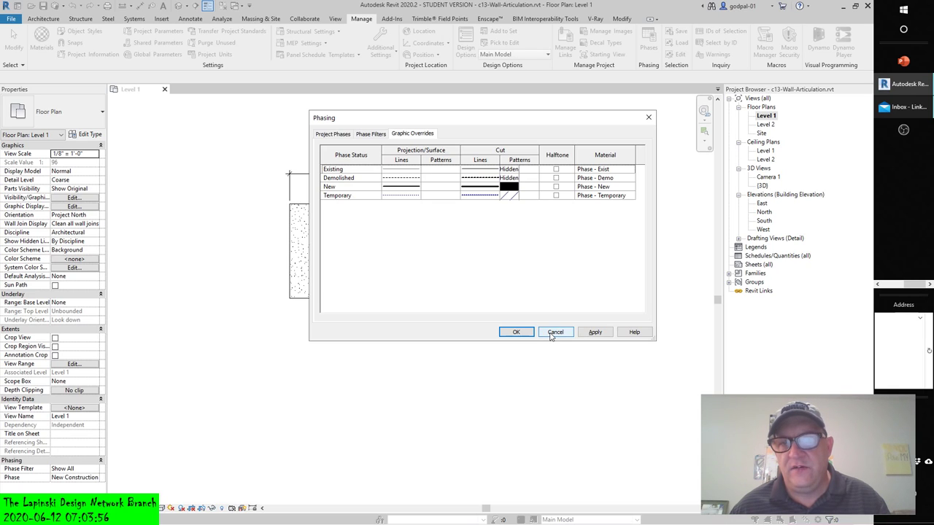
pyautogui.click(551, 331)
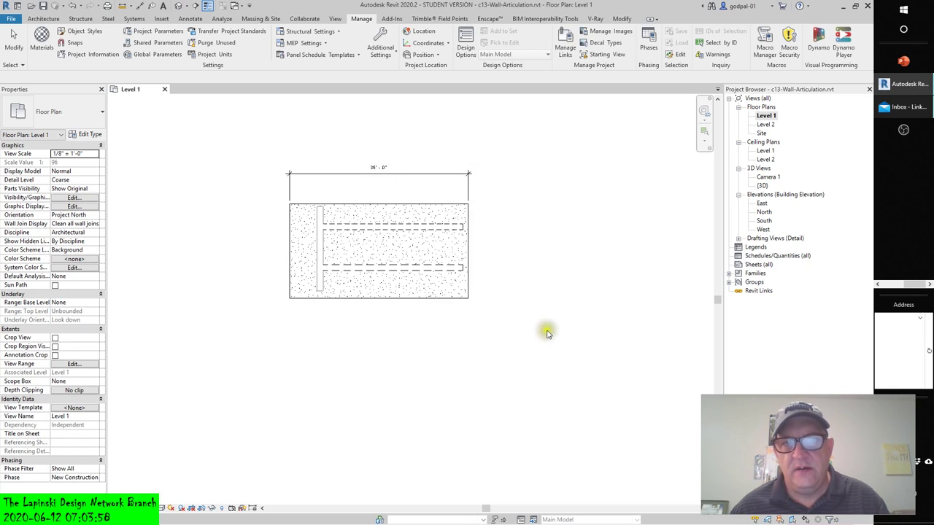
# Examine the Phase Created and Phase Demolished properties of the upper horizontal, vertical and lower horizontal walls in turn.
pyautogui.click(380, 232)
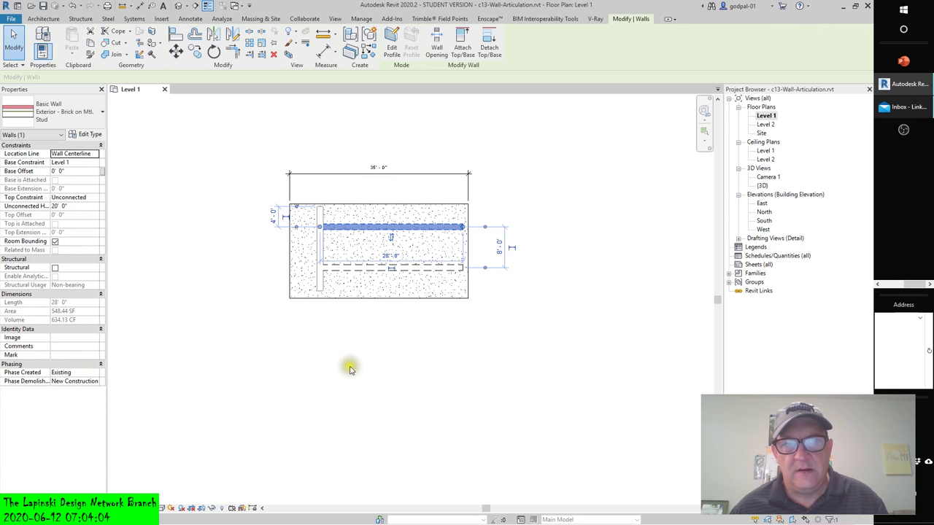
pyautogui.click(396, 260)
pyautogui.click(408, 221)
pyautogui.click(408, 222)
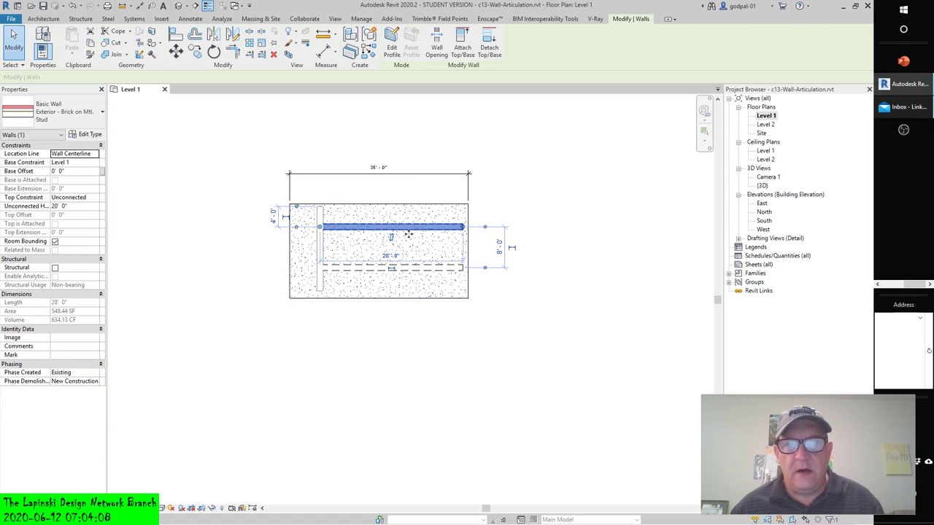
pyautogui.click(386, 250)
pyautogui.click(319, 261)
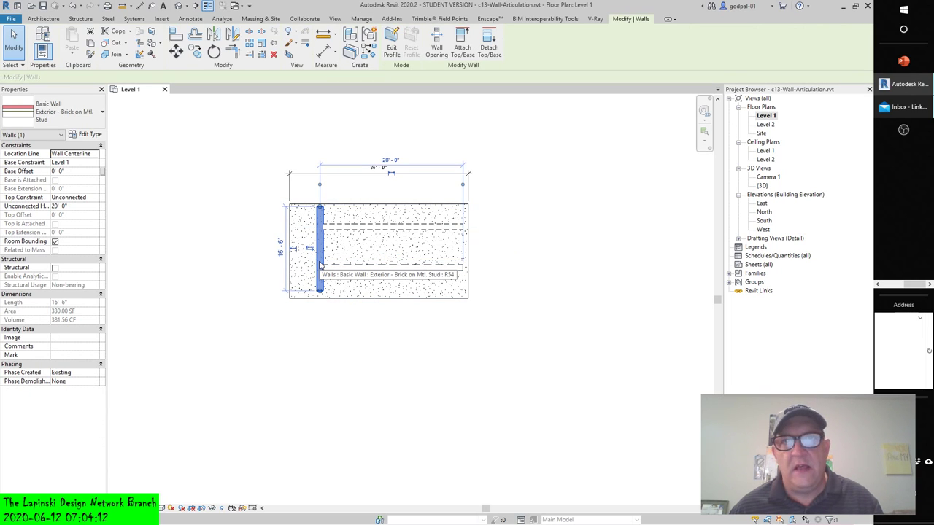
pyautogui.click(354, 266)
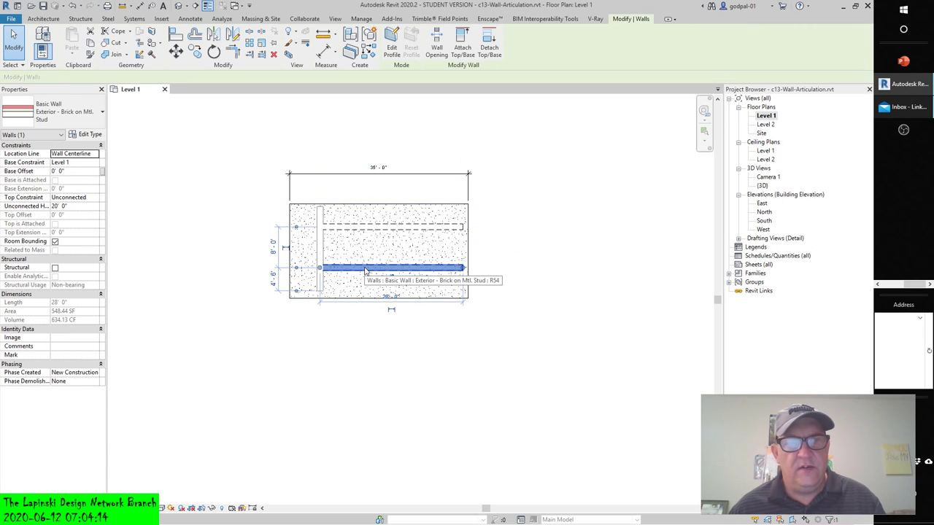
pyautogui.click(366, 340)
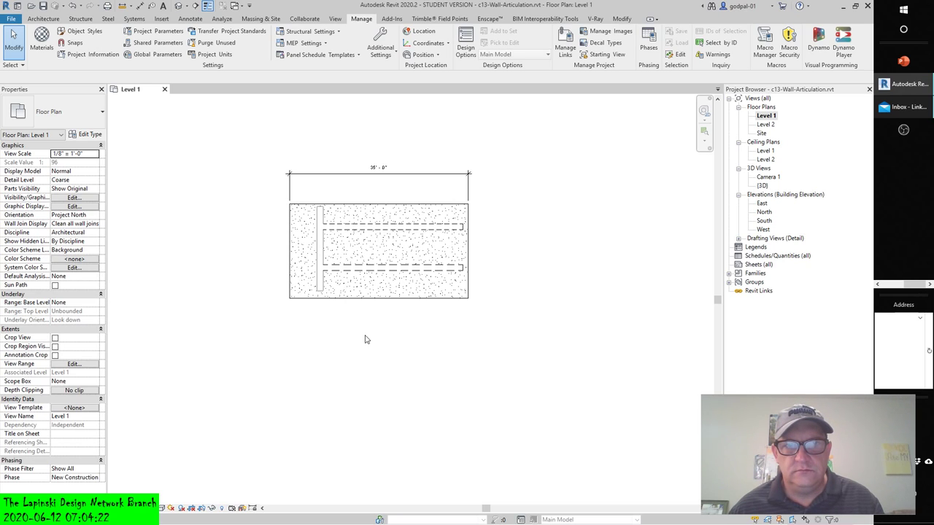
pyautogui.click(369, 334)
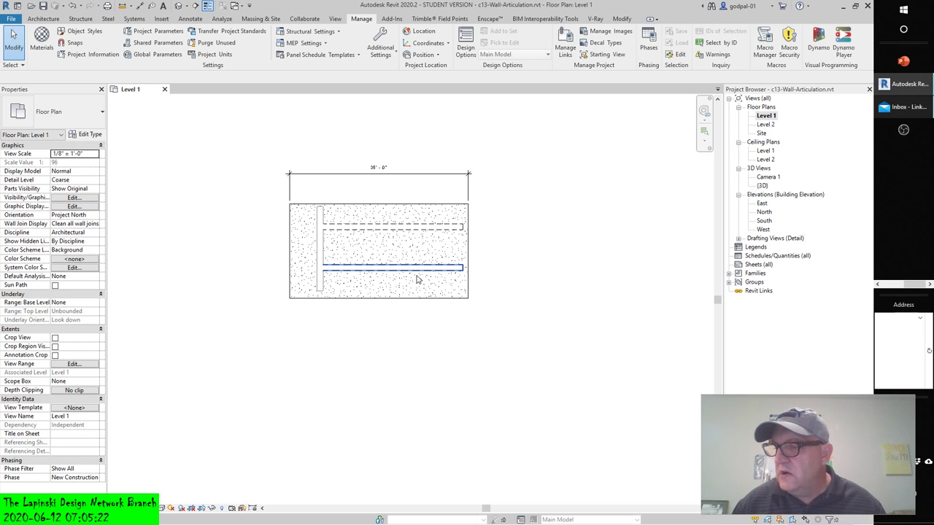
# Disallow joins at both ends of the upper horizontal wall.
pyautogui.click(408, 227)
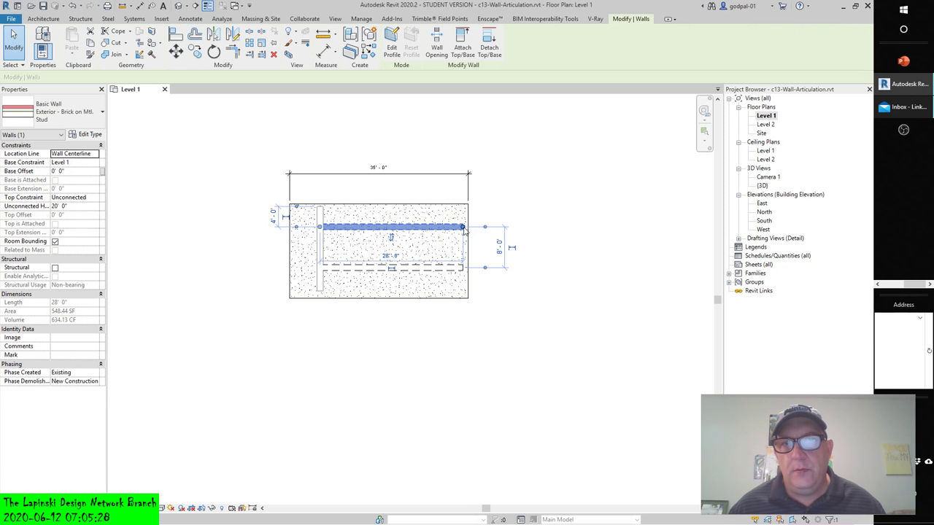
pyautogui.rightClick(463, 231)
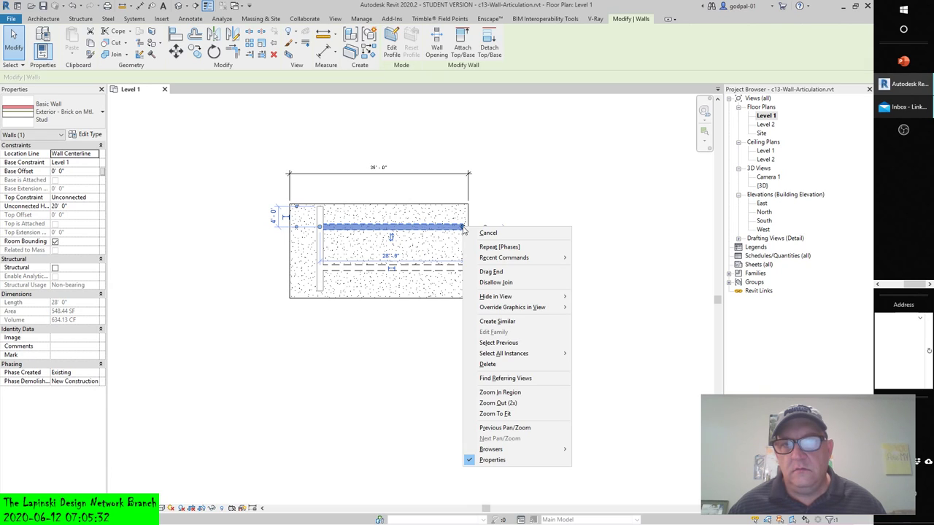
pyautogui.click(494, 282)
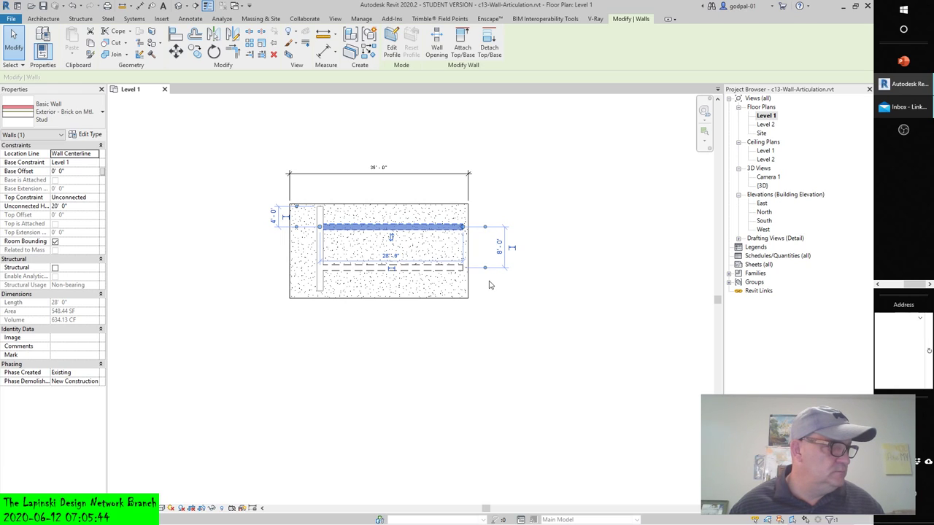
pyautogui.rightClick(321, 228)
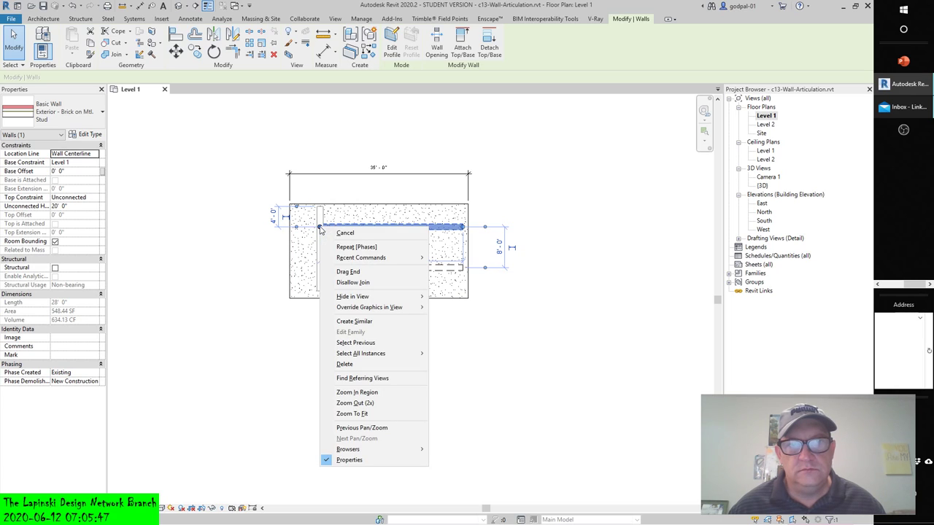
pyautogui.click(346, 283)
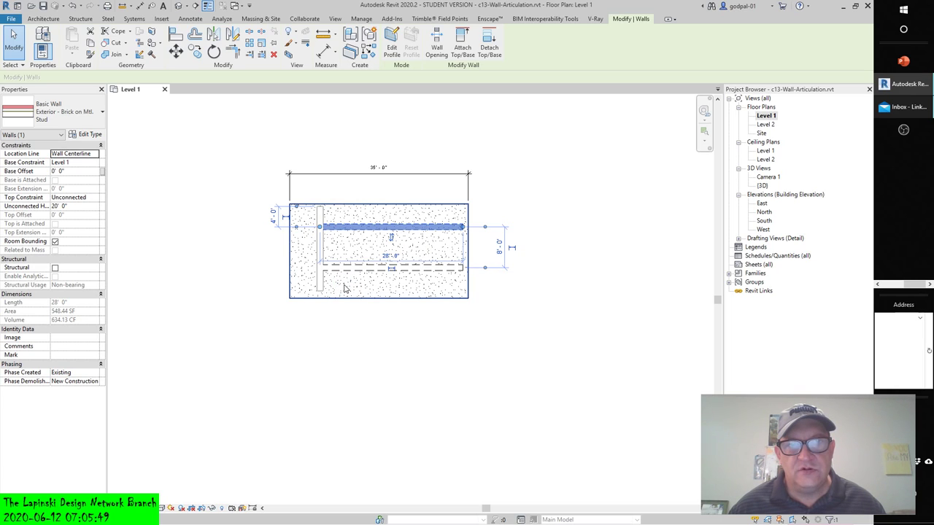
pyautogui.click(245, 267)
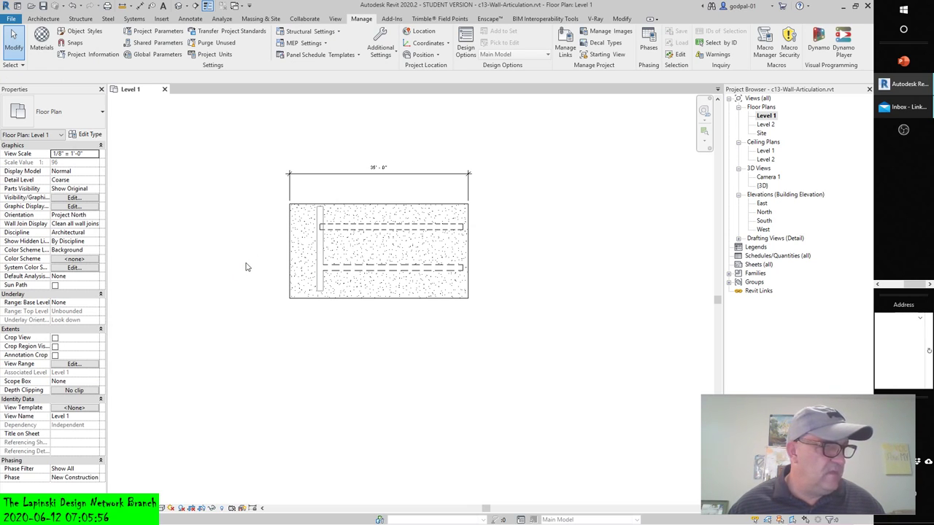
# Disallow joins at both ends of the lower horizontal wall.
pyautogui.click(368, 271)
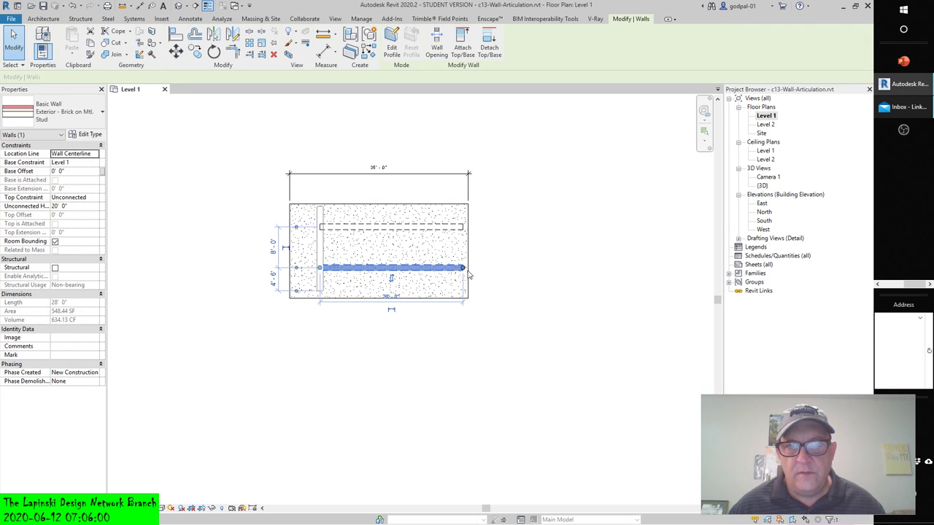
pyautogui.rightClick(464, 269)
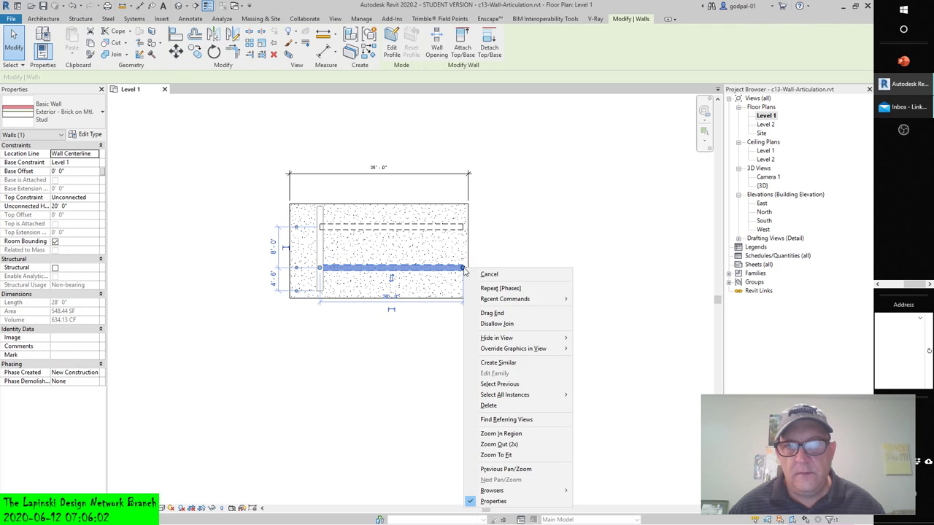
pyautogui.click(484, 323)
pyautogui.click(389, 346)
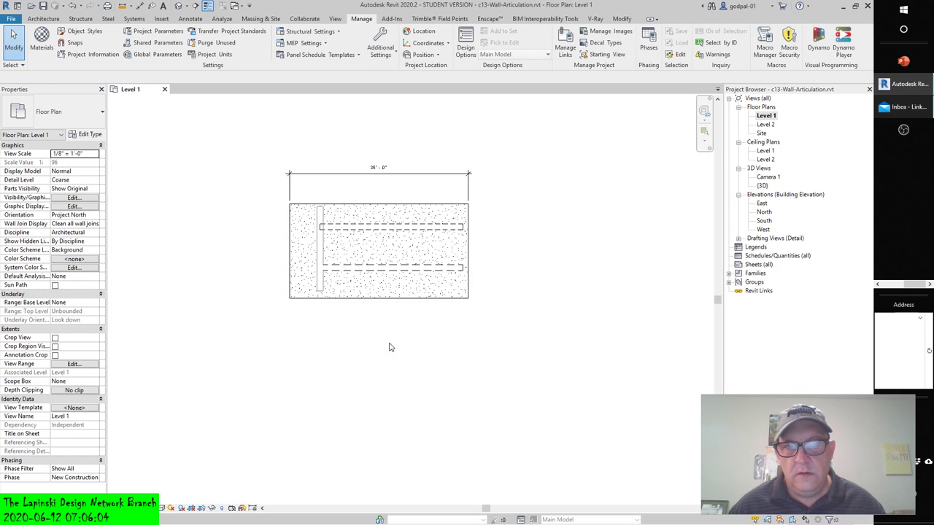
pyautogui.click(335, 271)
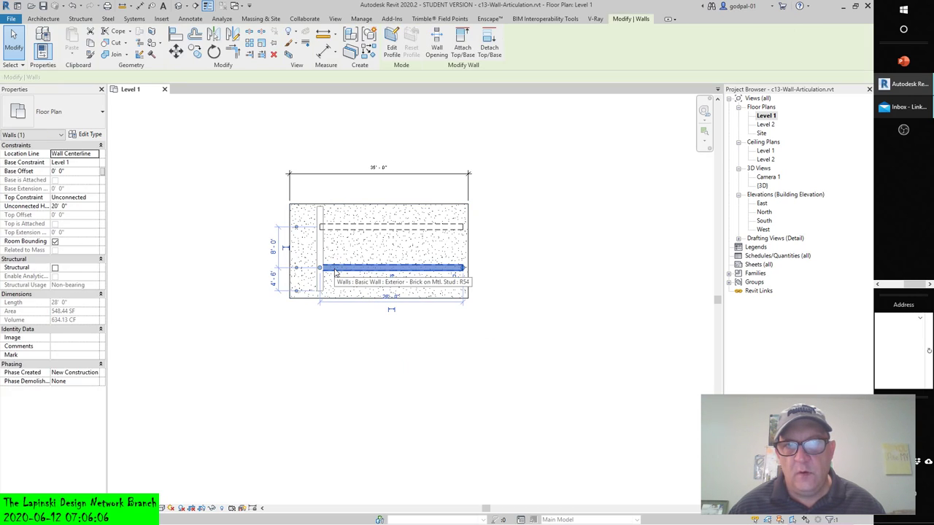
pyautogui.rightClick(321, 270)
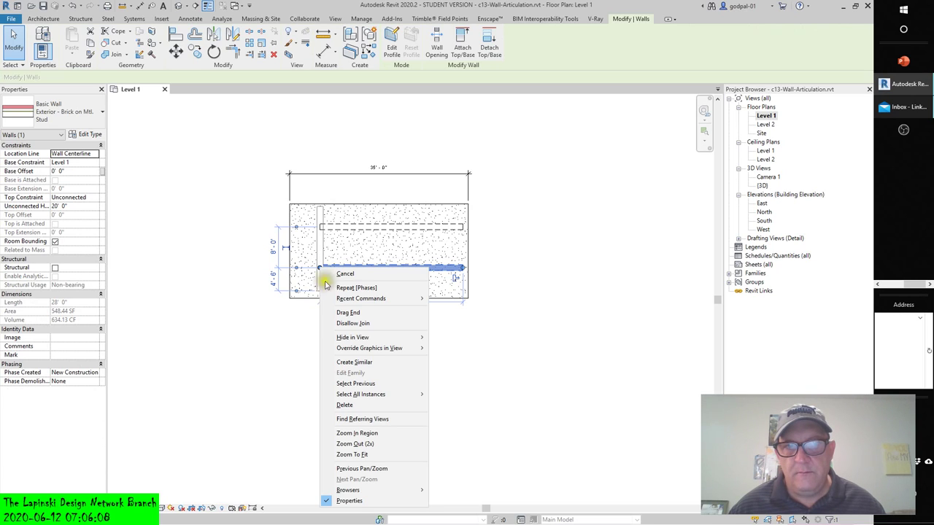
pyautogui.click(343, 325)
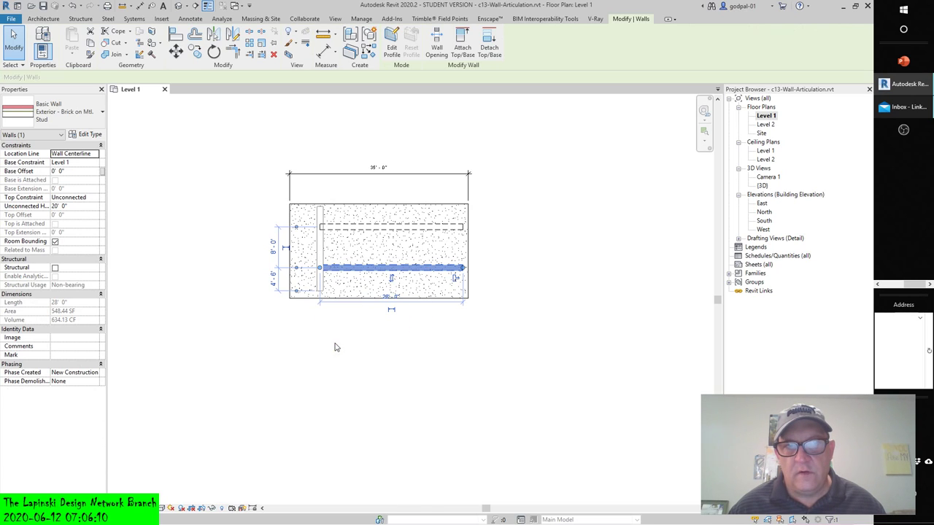
pyautogui.click(335, 347)
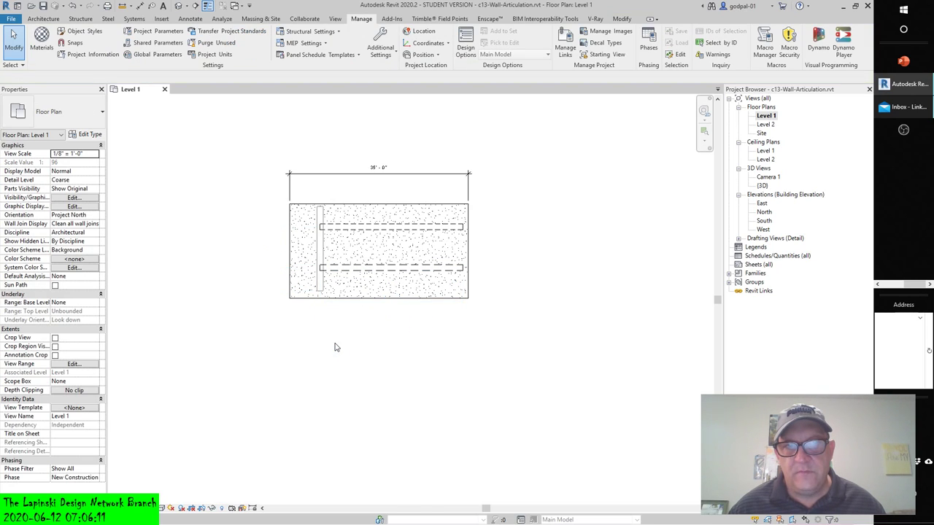
# Draw a vertical model line about 24' long from the vertical wall's upper end along its centerline to beyond the slab's lower edge.
pyautogui.click(321, 256)
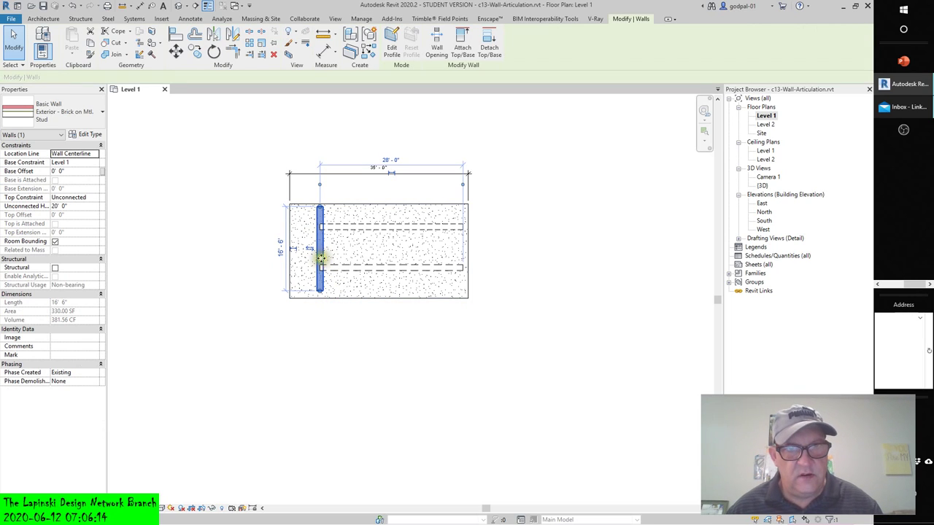
pyautogui.click(313, 260)
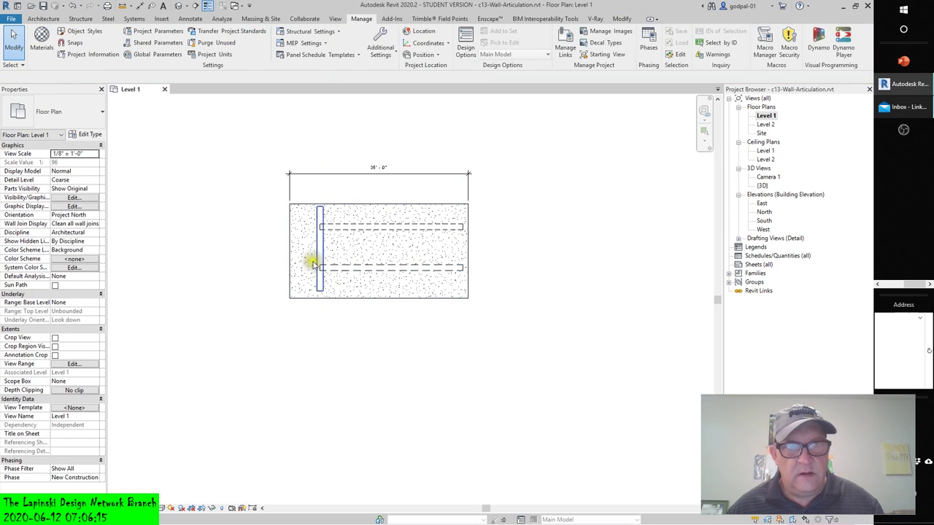
pyautogui.click(43, 19)
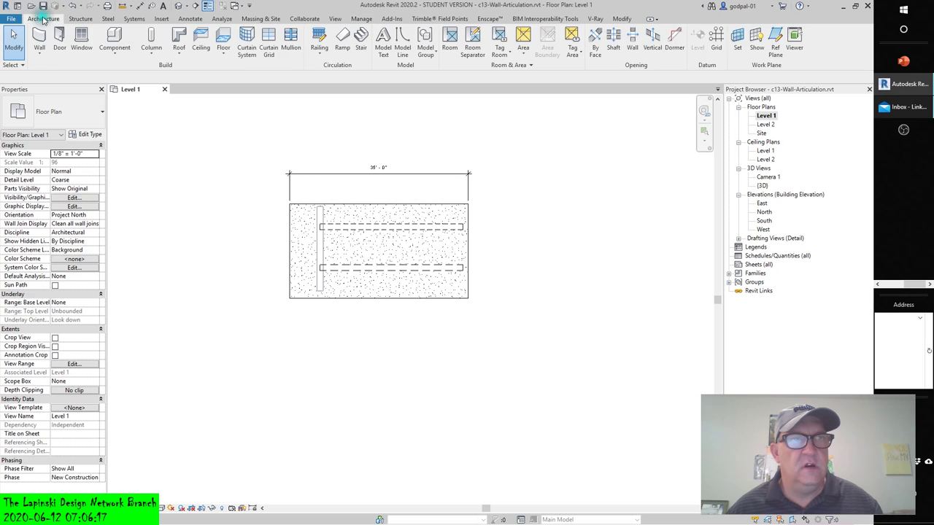
pyautogui.click(402, 41)
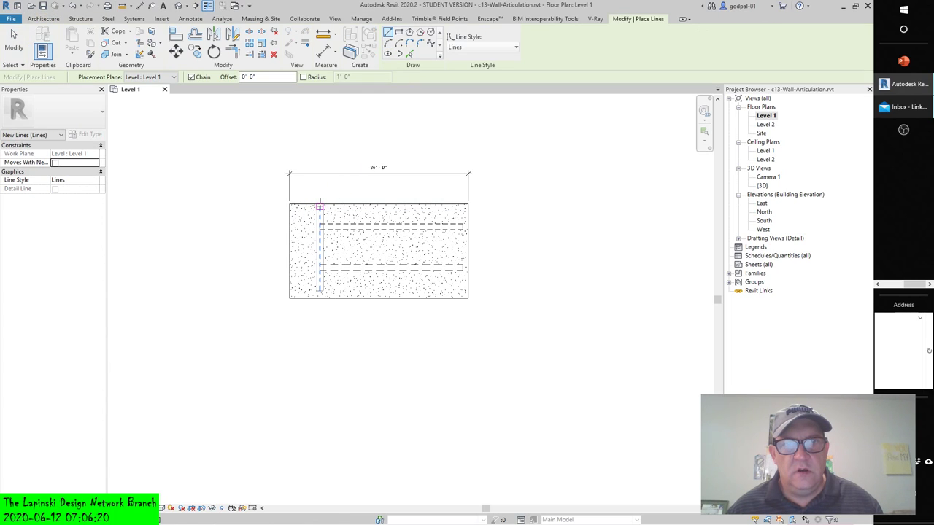
pyautogui.click(319, 206)
pyautogui.click(319, 328)
pyautogui.press('Escape')
pyautogui.press('Escape')
# Delete the model line running along the vertical wall's centerline.
pyautogui.scroll(2, 317, 321)
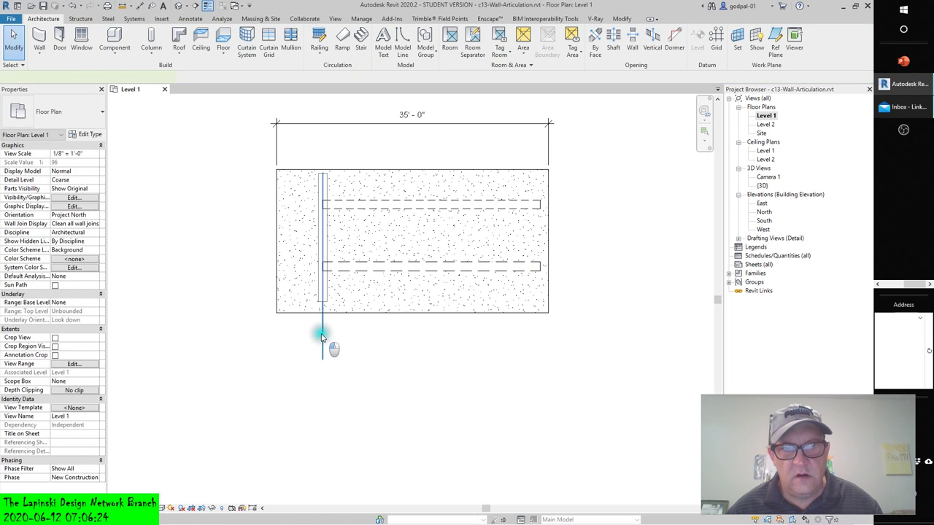
pyautogui.click(321, 330)
pyautogui.scroll(3, 325, 274)
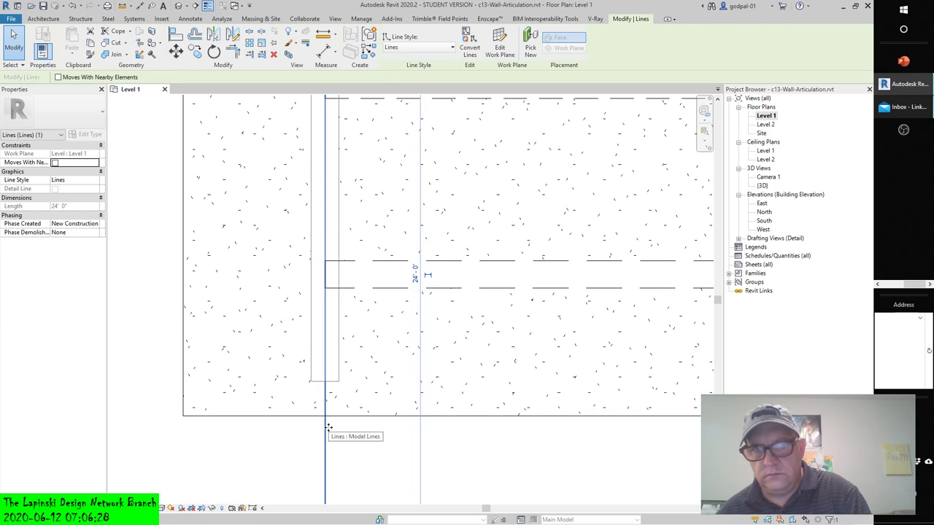
pyautogui.press('Delete')
pyautogui.scroll(-4, 327, 427)
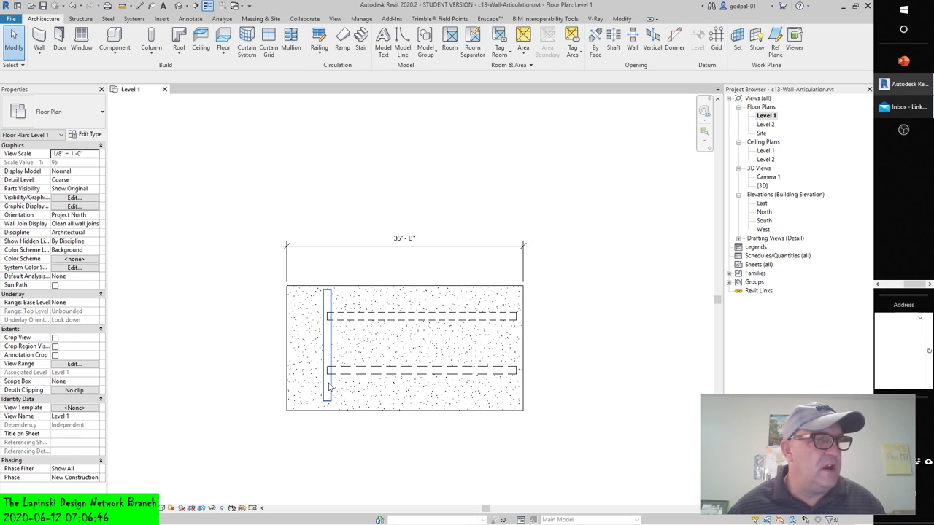
# Inspect the upper horizontal wall's end inside the vertical wall, and set the Level 1 plan's Detail Level to Medium.
pyautogui.click(334, 315)
pyautogui.scroll(1, 334, 316)
pyautogui.scroll(2, 333, 316)
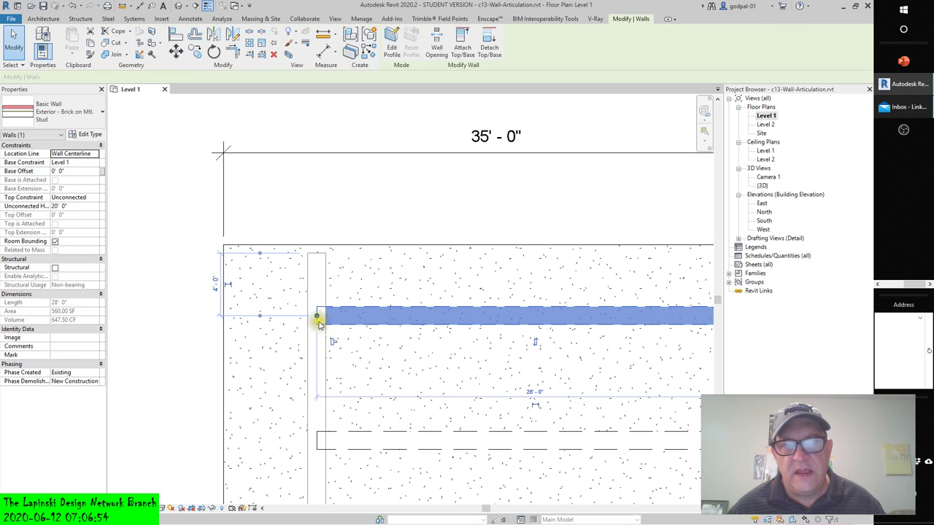
pyautogui.moveTo(317, 315)
pyautogui.mouseDown()
pyautogui.moveTo(326, 313)
pyautogui.moveTo(317, 315)
pyautogui.mouseUp()
pyautogui.click(162, 508)
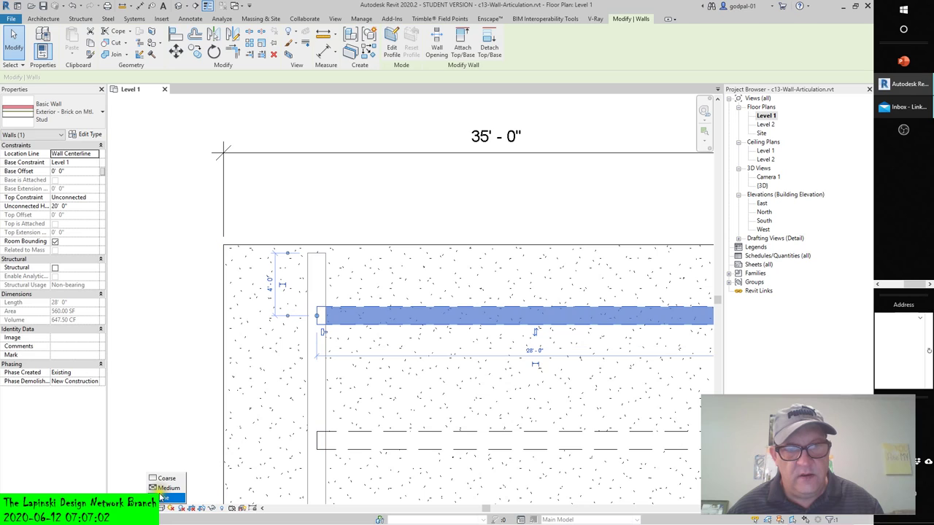
pyautogui.click(162, 495)
pyautogui.click(166, 480)
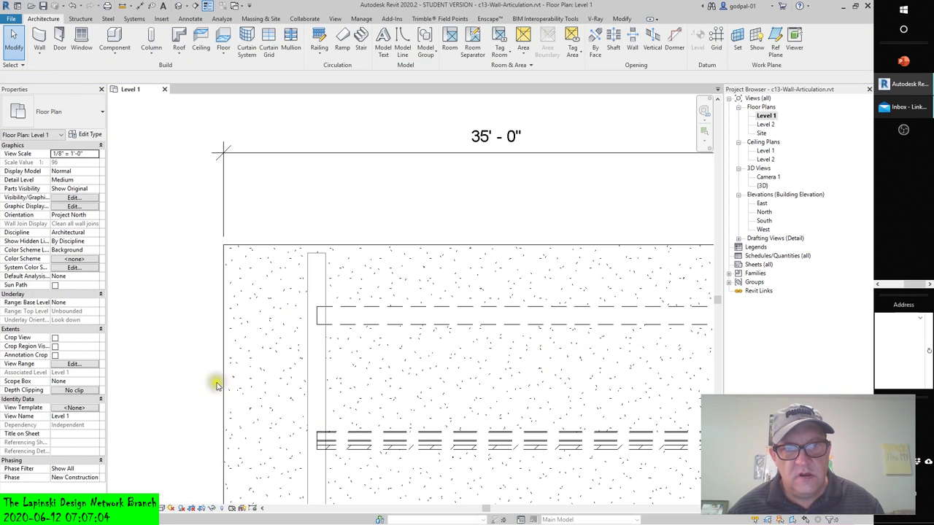
# Compare the properties of the upper horizontal, lower horizontal and vertical walls, including their wall type and phasing.
pyautogui.click(355, 311)
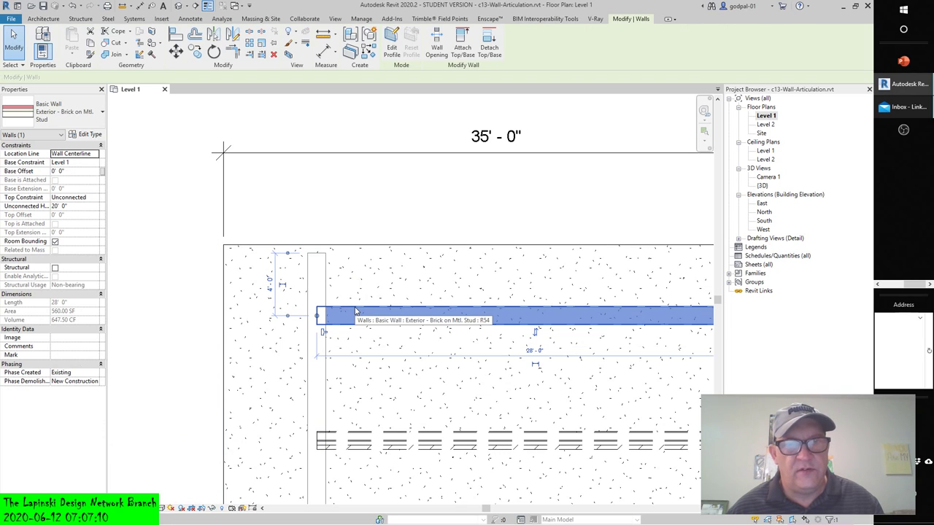
pyautogui.click(354, 414)
pyautogui.click(354, 437)
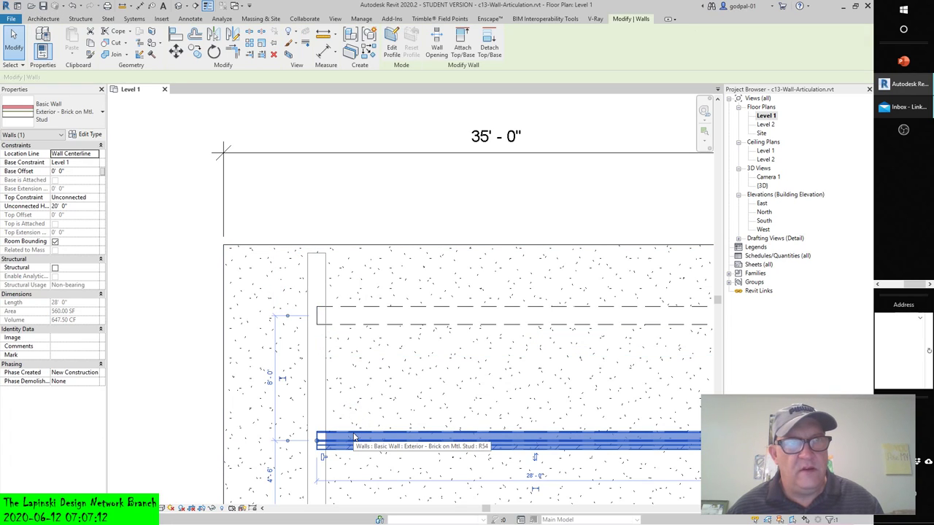
pyautogui.click(345, 323)
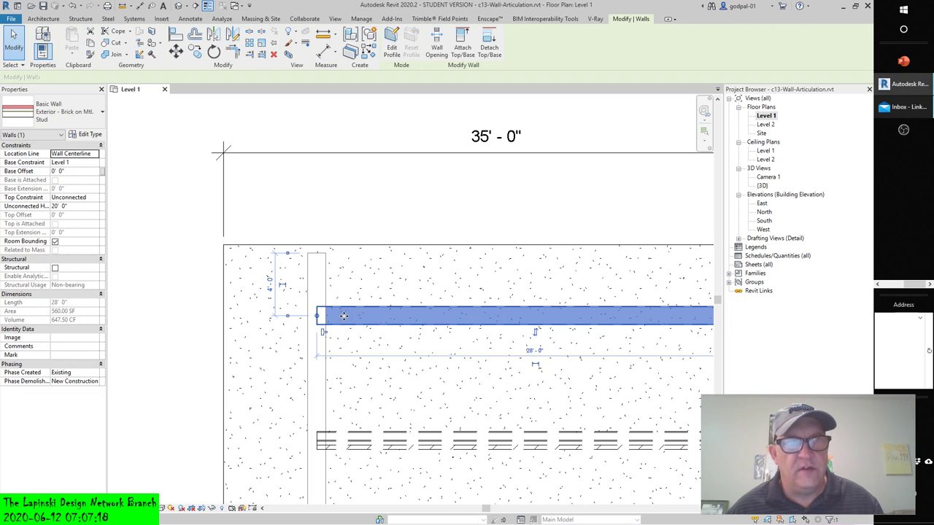
pyautogui.click(311, 284)
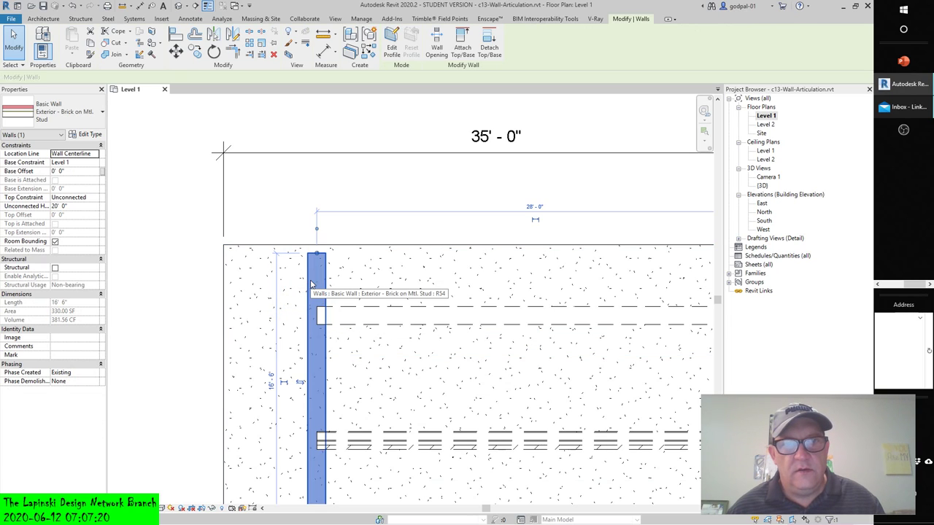
pyautogui.press('Escape')
pyautogui.scroll(-1, 387, 317)
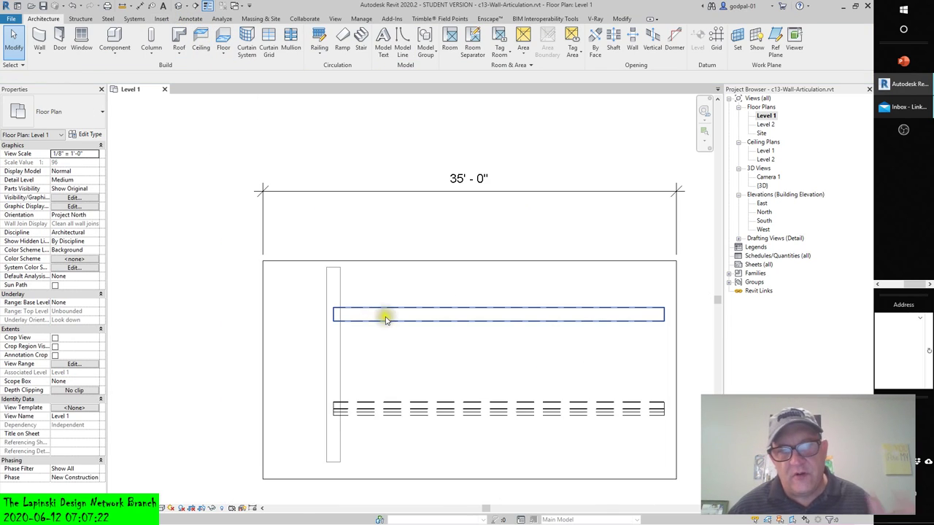
# Change the vertical wall's type to Exterior - Brick on CMU and back to Exterior - Brick on Mtl. Stud.
pyautogui.click(335, 373)
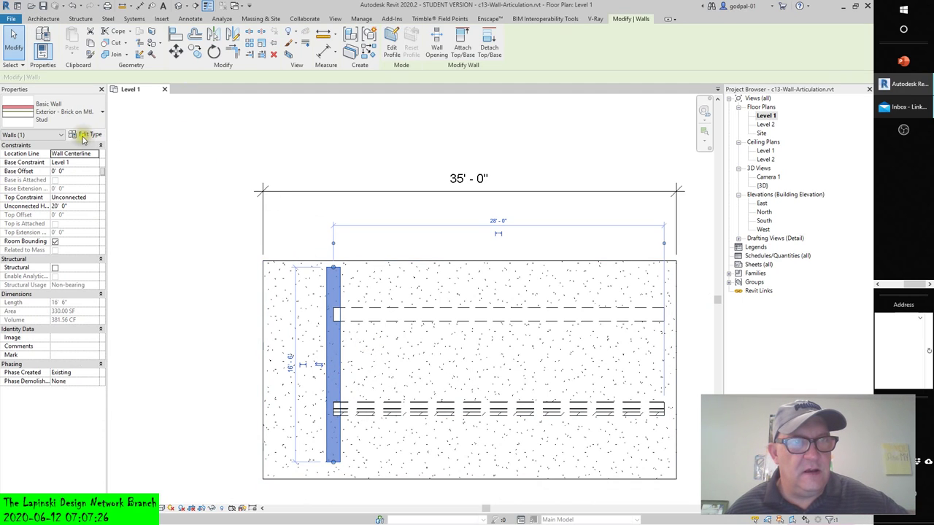
pyautogui.click(66, 113)
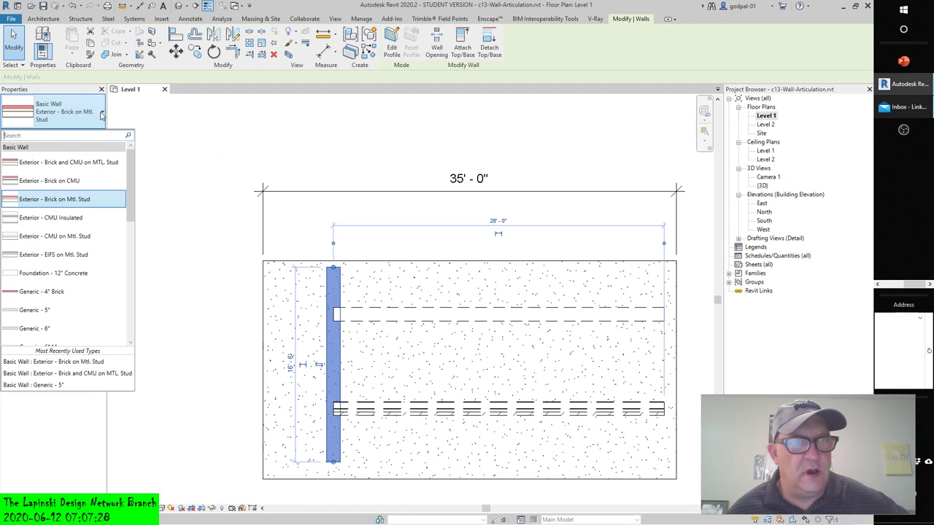
pyautogui.click(58, 180)
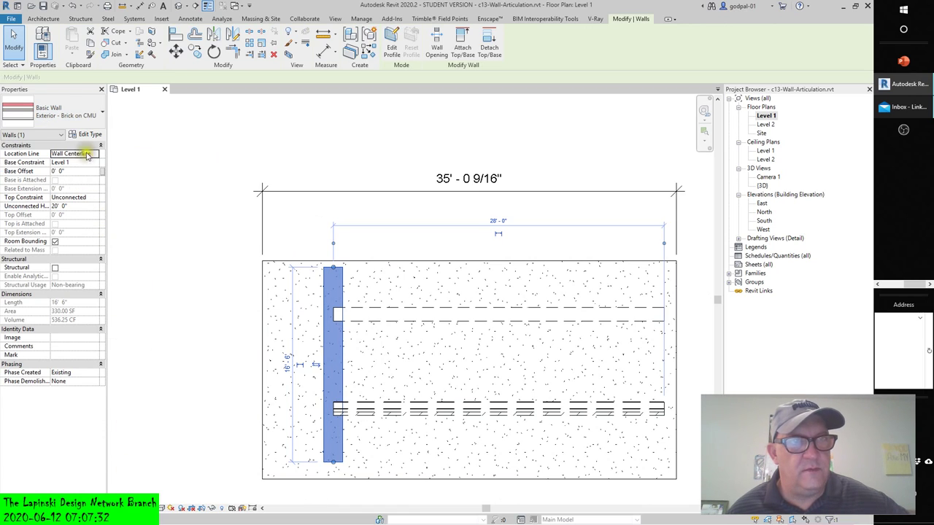
pyautogui.click(94, 115)
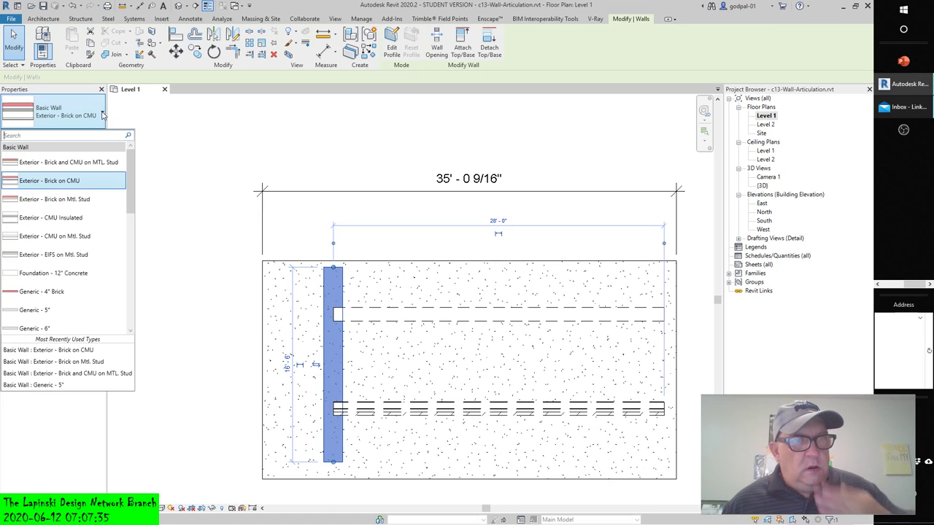
pyautogui.click(69, 205)
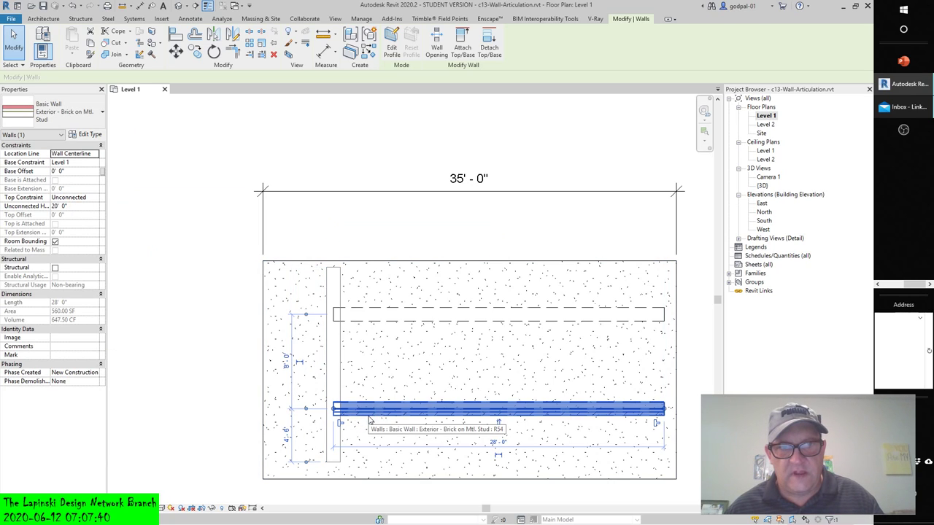
pyautogui.press('Escape')
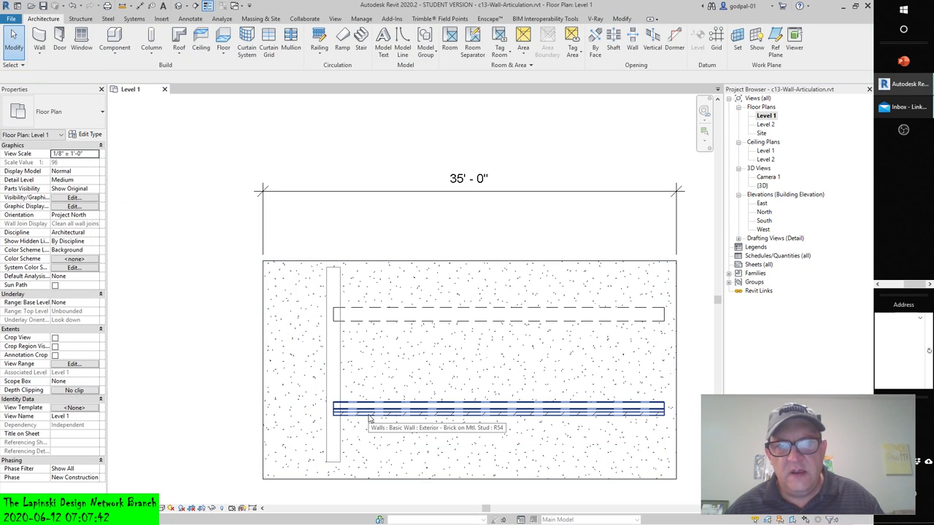
pyautogui.scroll(-2, 369, 418)
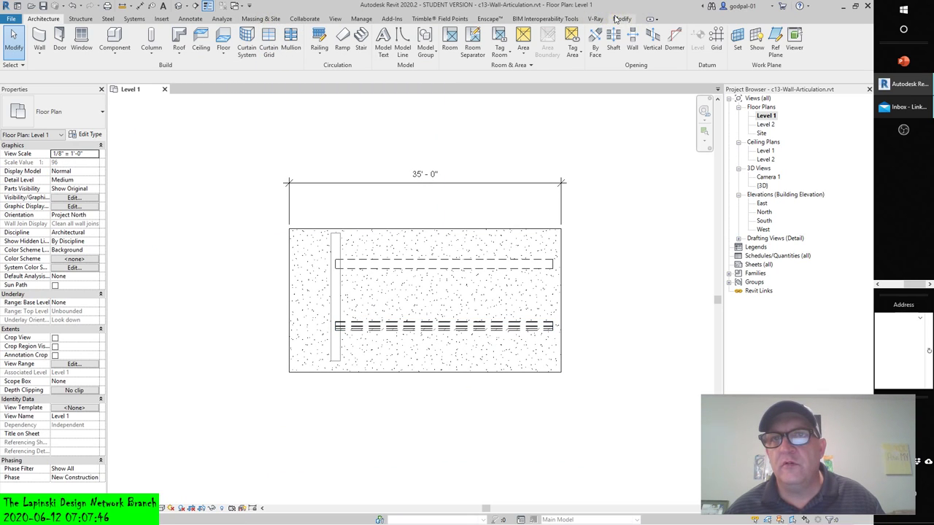
# Try to match the vertical wall and the upper horizontal wall to the lower horizontal wall with Match Type.
pyautogui.click(622, 19)
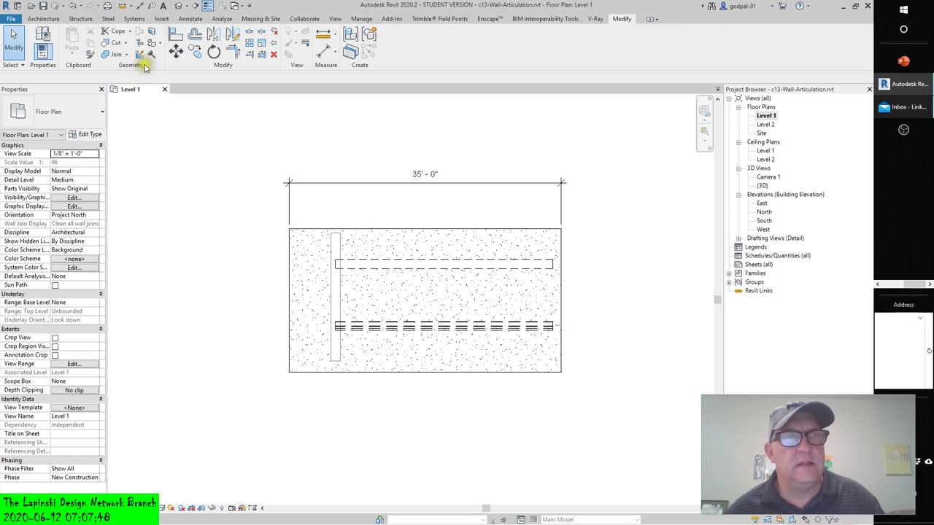
pyautogui.click(90, 56)
pyautogui.click(383, 325)
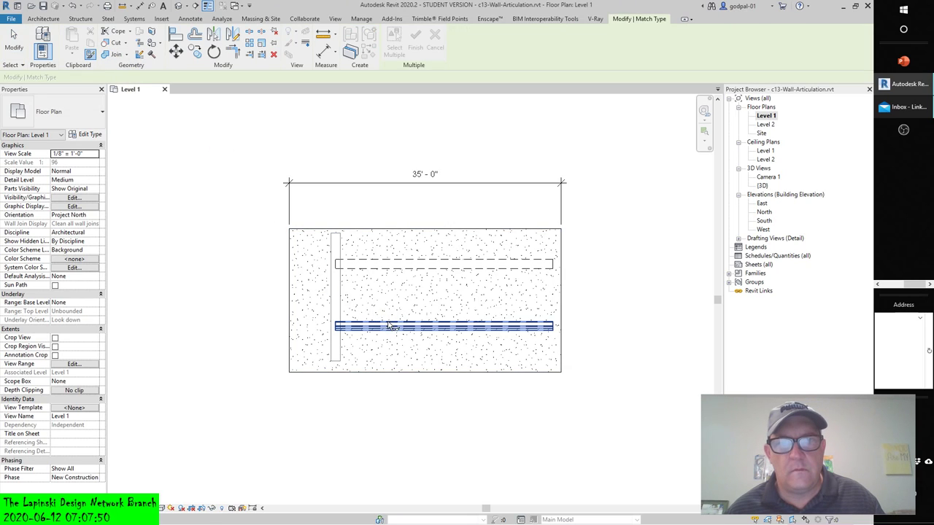
pyautogui.click(334, 303)
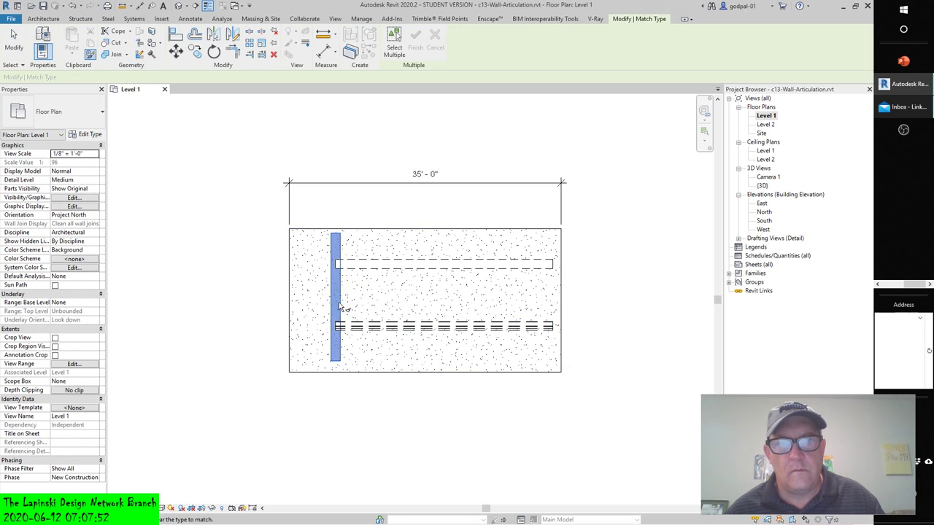
pyautogui.click(358, 265)
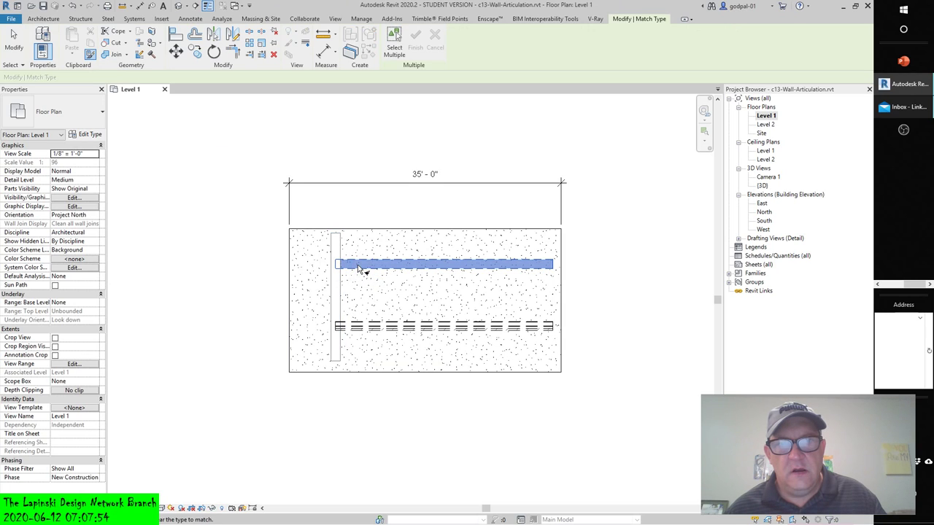
pyautogui.press('Escape')
# Undo the recent changes back past the wall type changes and the switch to Medium detail.
pyautogui.click(358, 266)
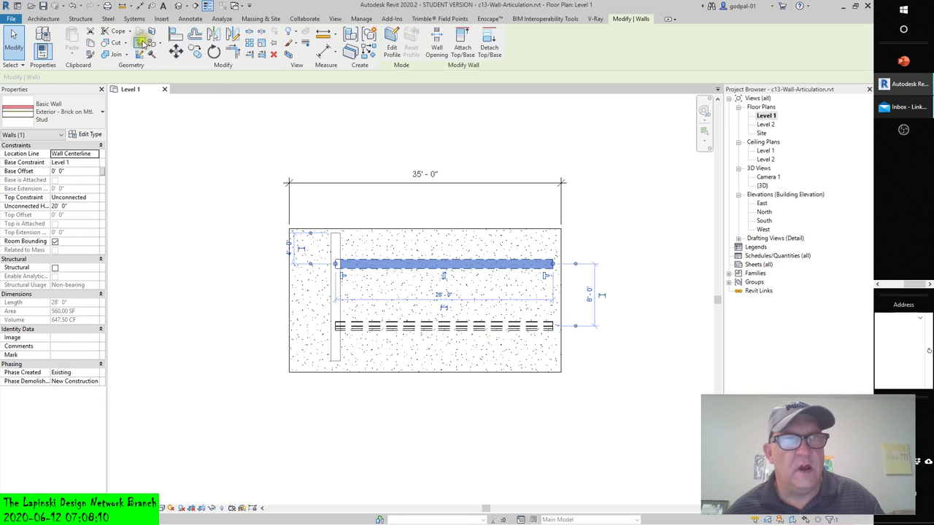
pyautogui.click(81, 6)
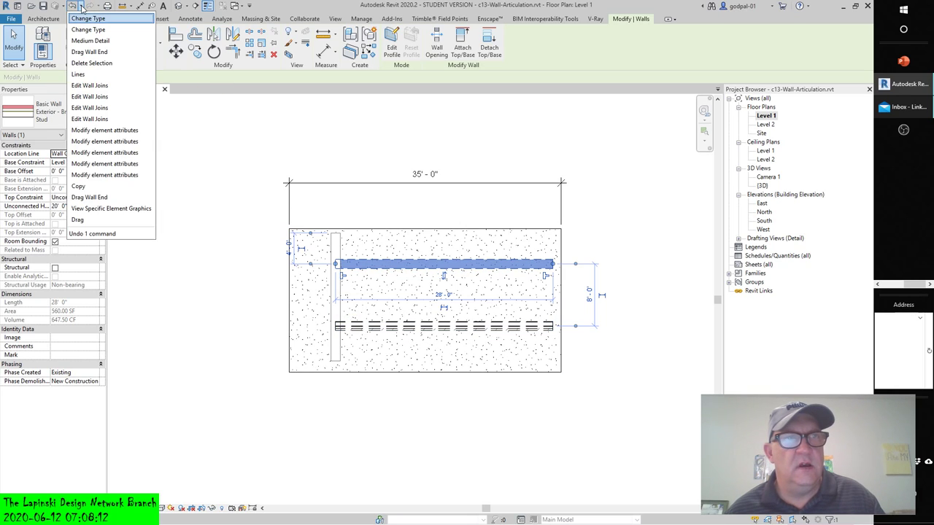
pyautogui.click(77, 63)
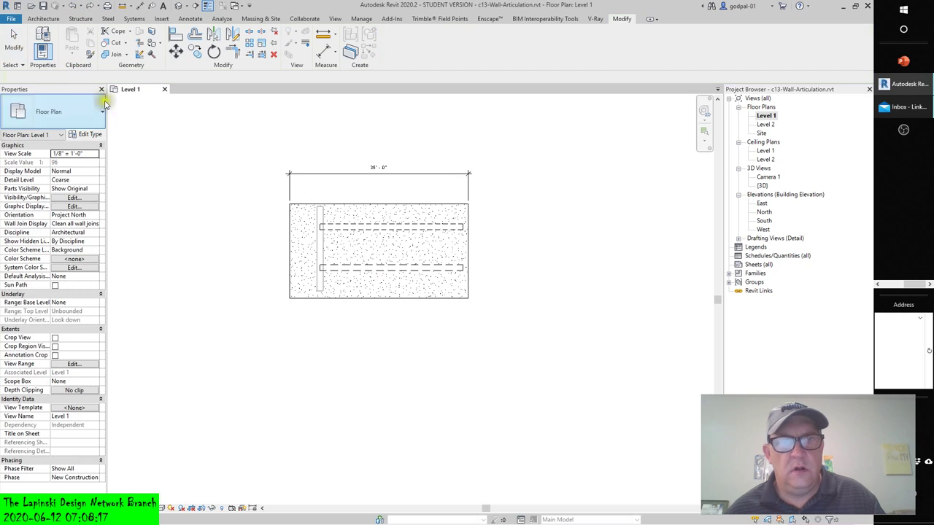
pyautogui.click(337, 269)
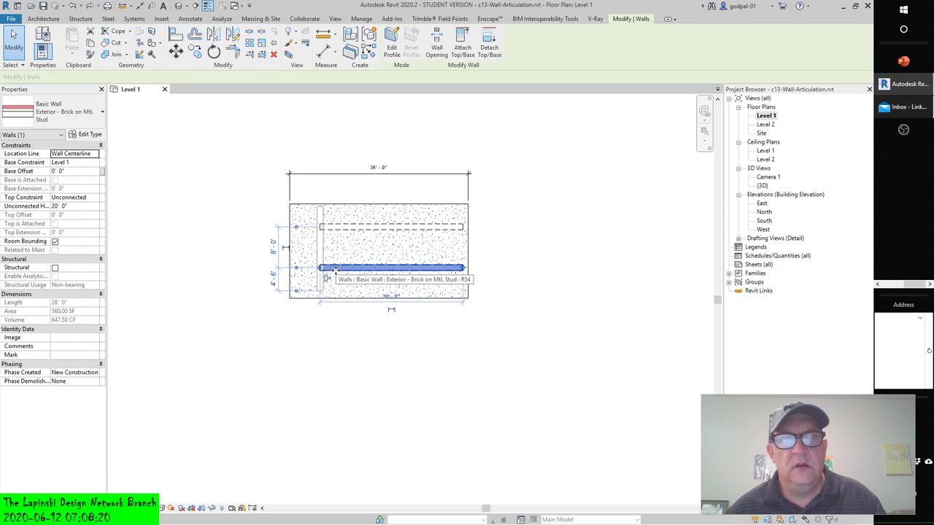
pyautogui.scroll(-2, 196, 274)
# Set the Level 1 plan's Detail Level to Medium.
pyautogui.click(196, 423)
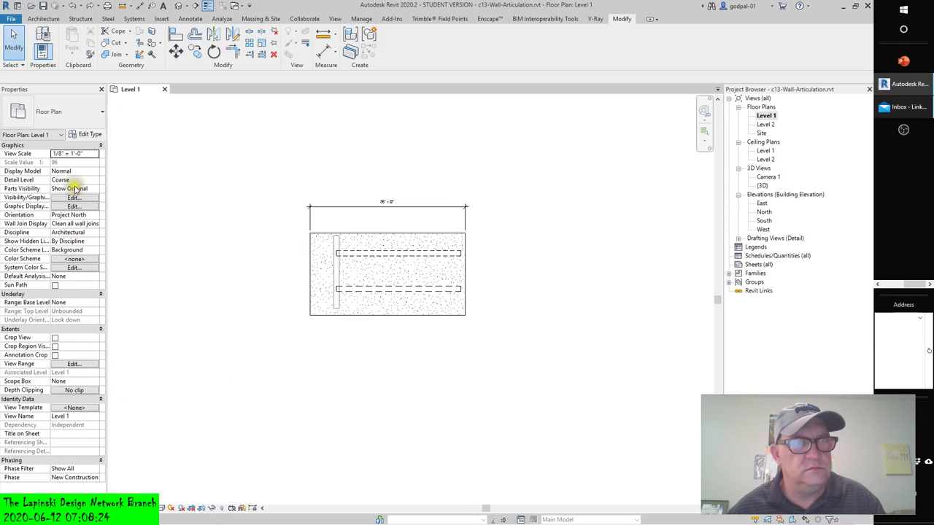
pyautogui.click(84, 180)
pyautogui.click(65, 197)
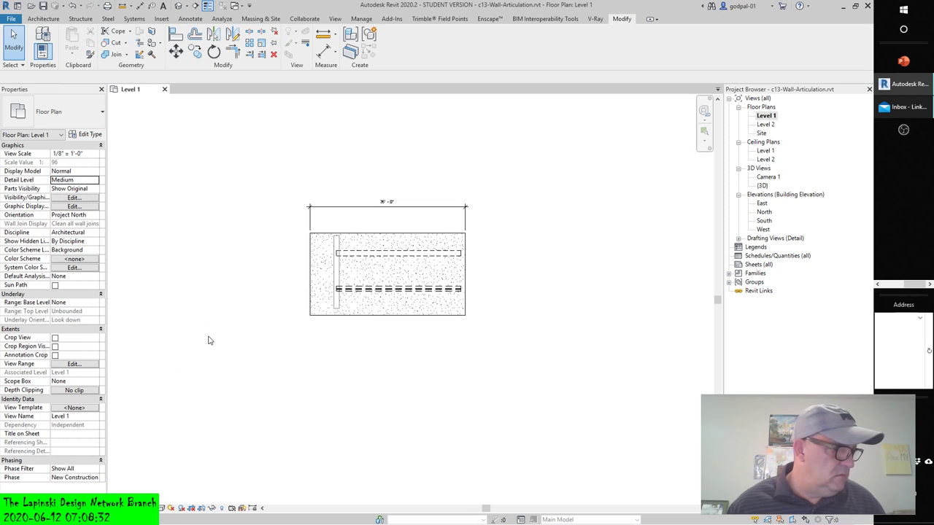
# Stretch the upper horizontal wall through the vertical wall so its end lies about 5' beyond the vertical wall's centerline.
pyautogui.scroll(2, 287, 261)
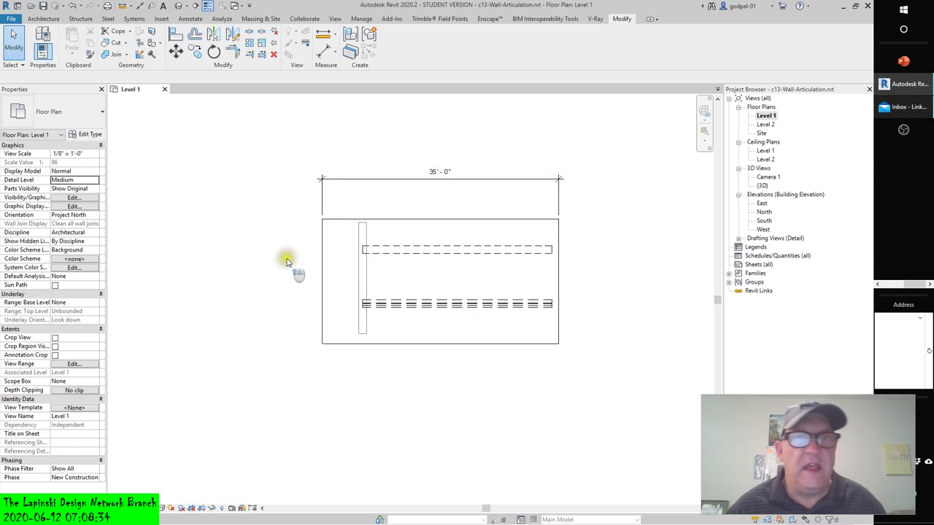
pyautogui.scroll(1, 287, 261)
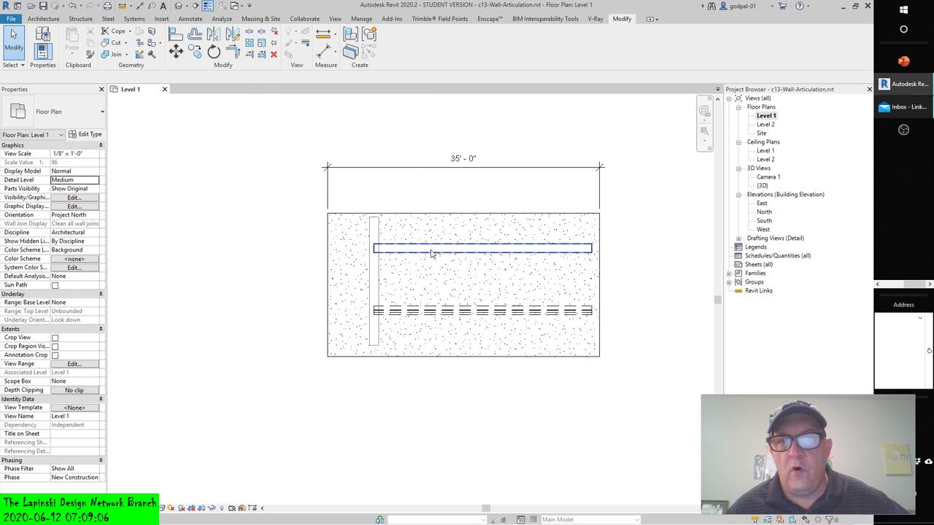
pyautogui.click(390, 247)
pyautogui.moveTo(373, 248); pyautogui.dragTo(335, 248)
pyautogui.click(372, 384)
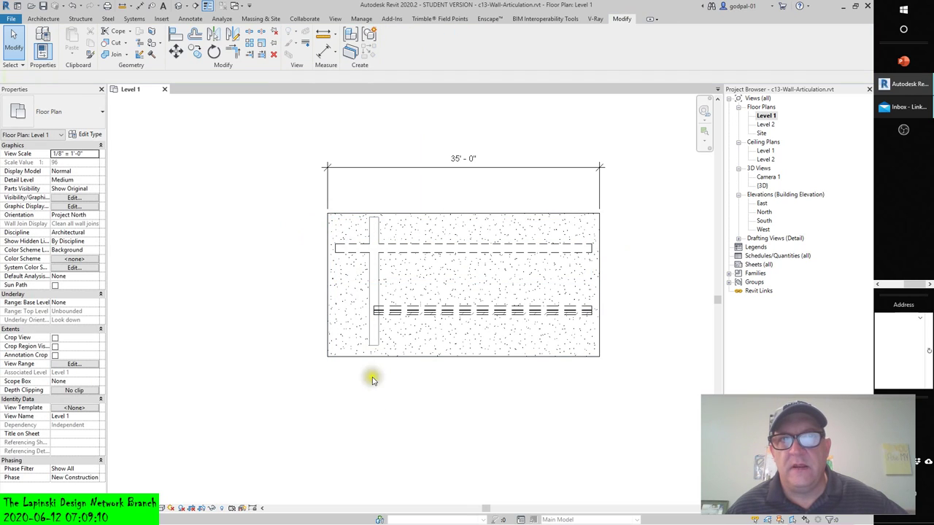
# Try trimming the upper horizontal wall to the vertical wall with its longer section kept, undoing the trim each time.
pyautogui.click(250, 57)
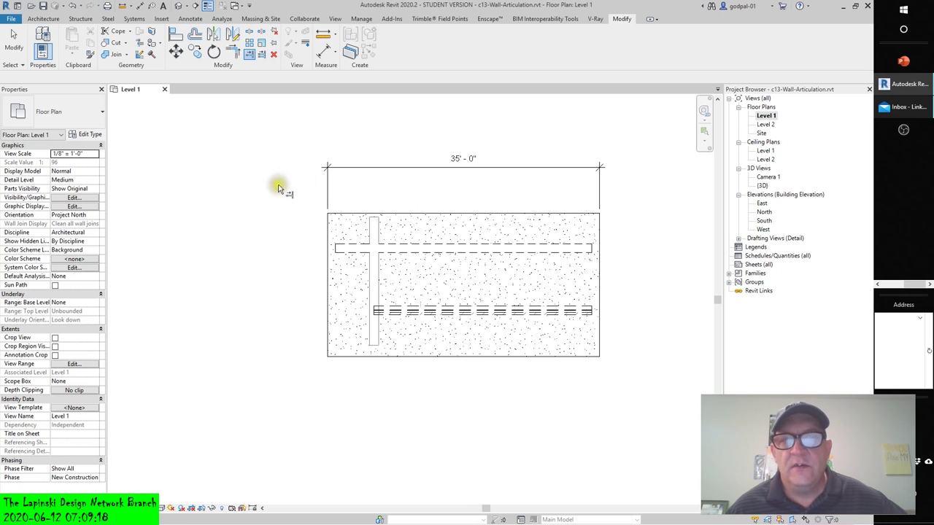
pyautogui.click(372, 233)
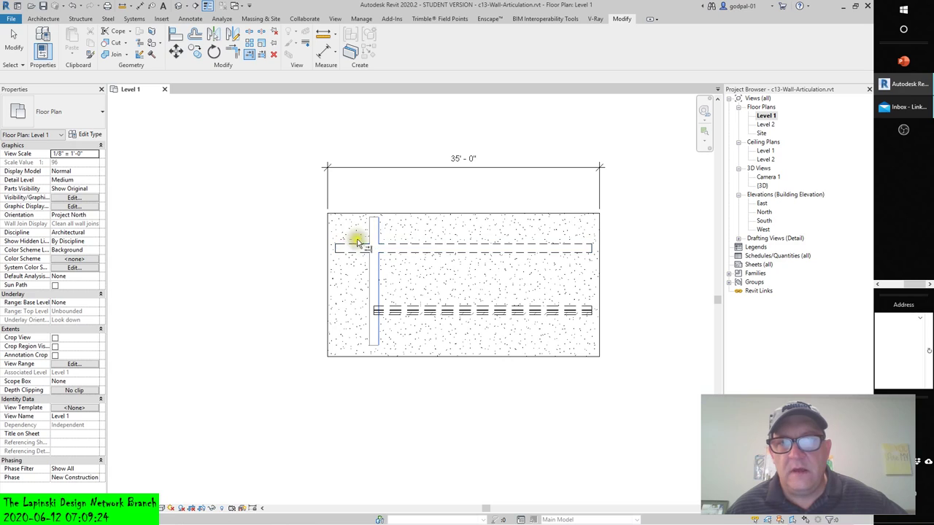
pyautogui.click(355, 243)
pyautogui.click(422, 232)
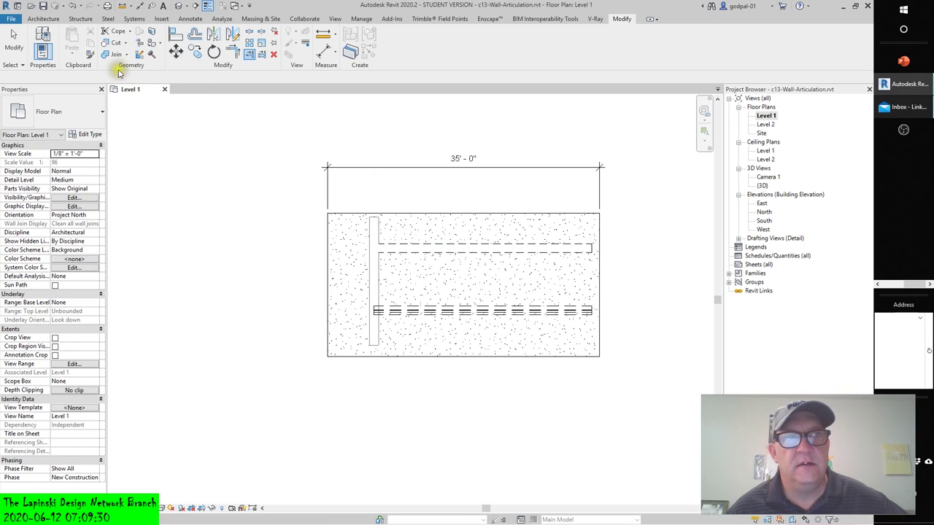
pyautogui.click(73, 6)
pyautogui.click(387, 243)
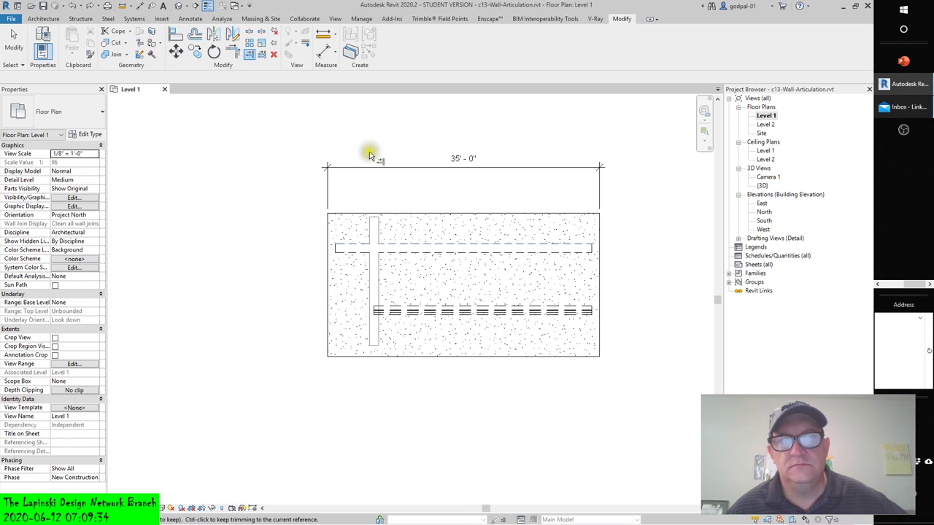
pyautogui.click(249, 53)
pyautogui.click(378, 240)
pyautogui.click(388, 248)
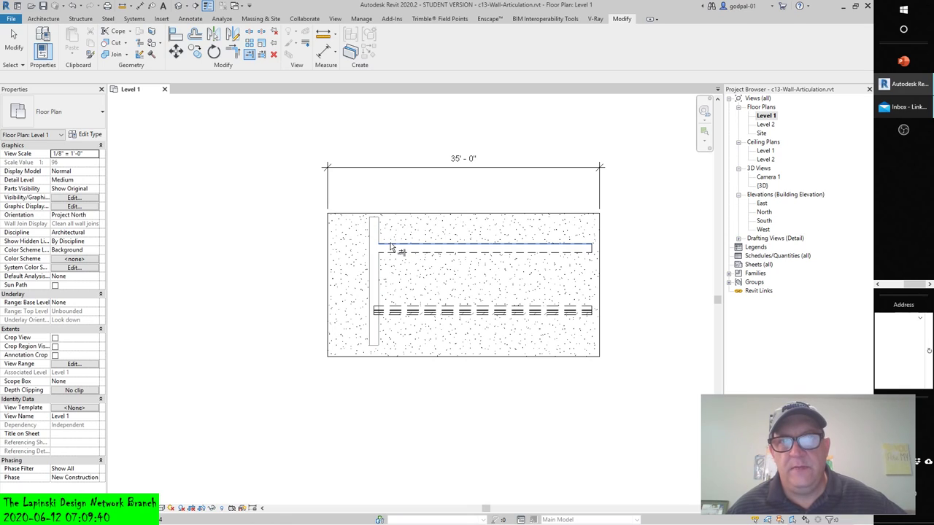
pyautogui.click(71, 6)
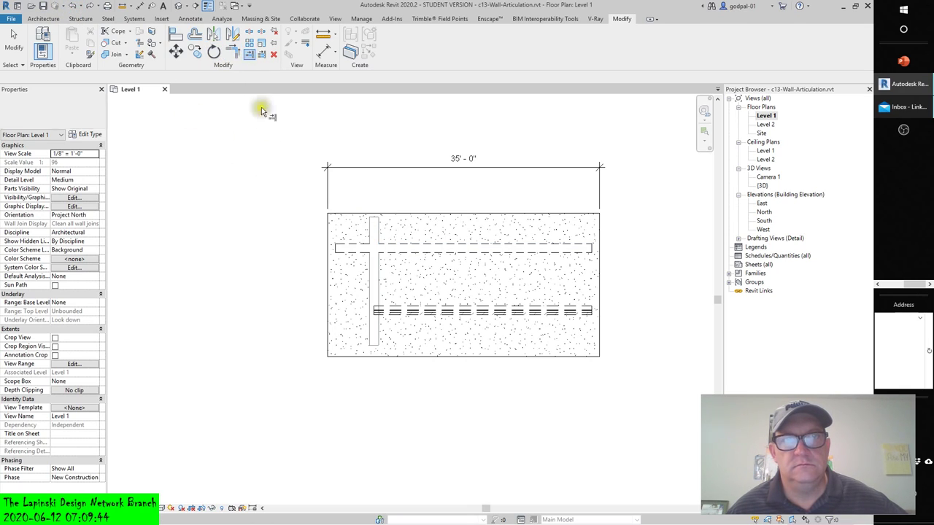
# Trim the upper horizontal wall to the vertical wall, keeping only the short stub about 5'-7" long.
pyautogui.click(370, 222)
pyautogui.click(353, 248)
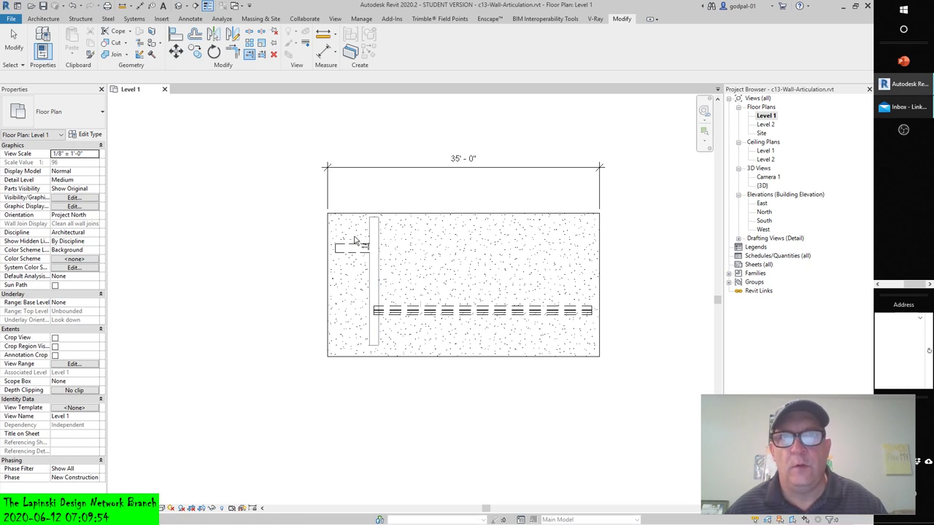
pyautogui.press('Escape')
# Check the join option at the trimmed stub's end inside the vertical wall without applying it.
pyautogui.click(360, 248)
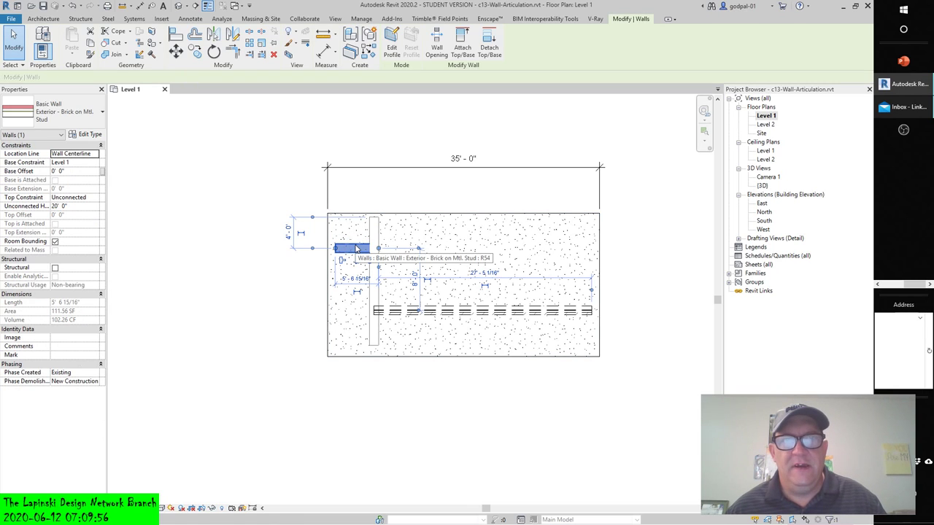
pyautogui.rightClick(379, 252)
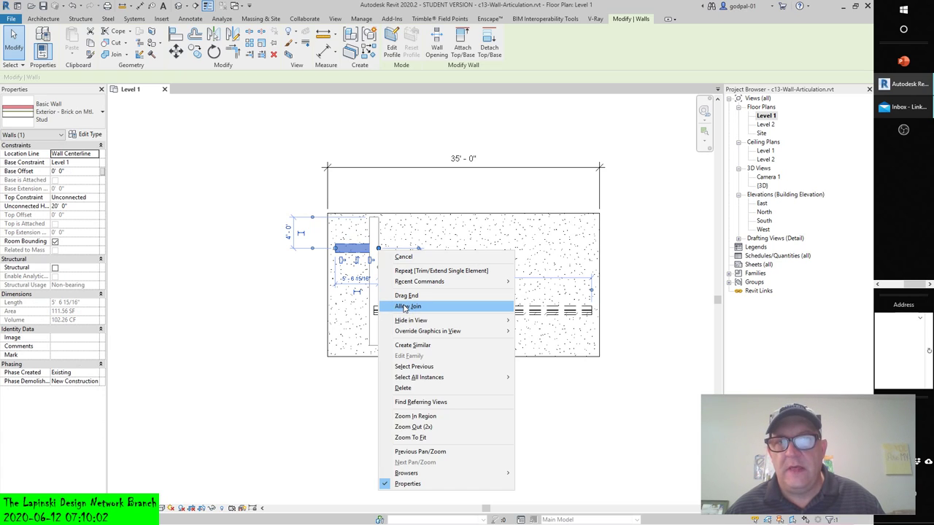
pyautogui.click(213, 267)
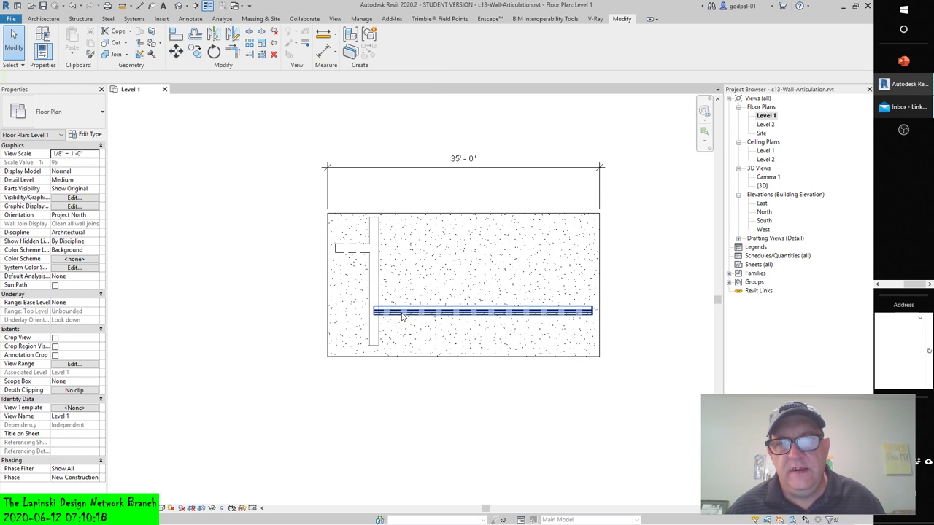
# Stretch both horizontal walls through the vertical wall so they share the same ends, with the upper wall about 33'-0" long.
pyautogui.click(375, 310)
pyautogui.click(352, 309)
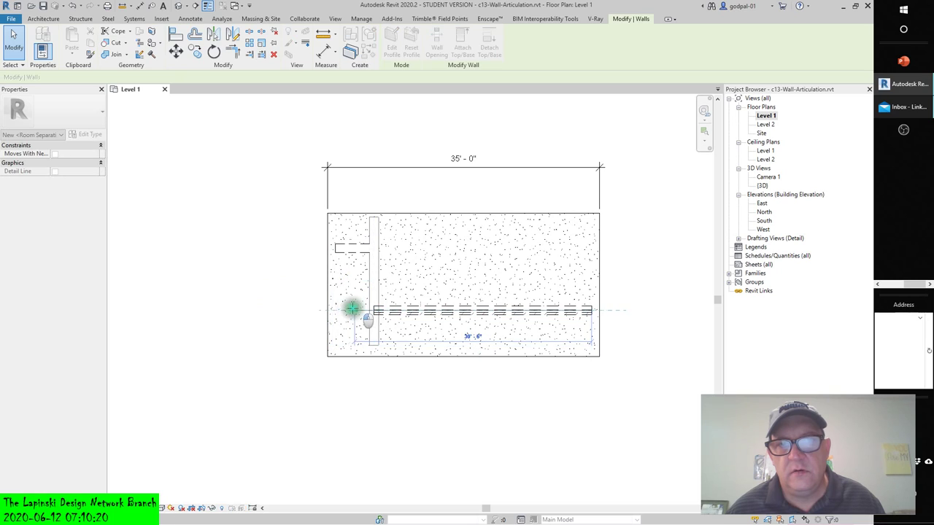
pyautogui.moveTo(335, 308); pyautogui.dragTo(590, 249)
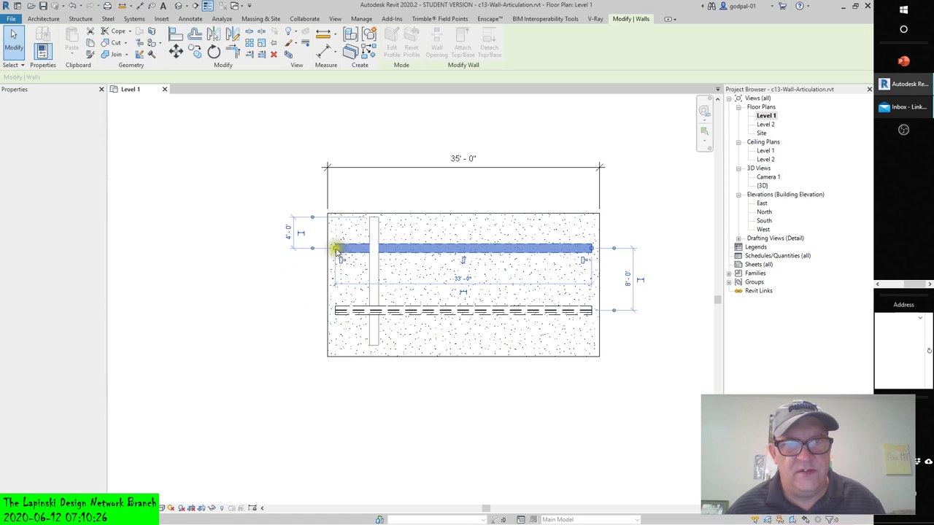
pyautogui.click(442, 402)
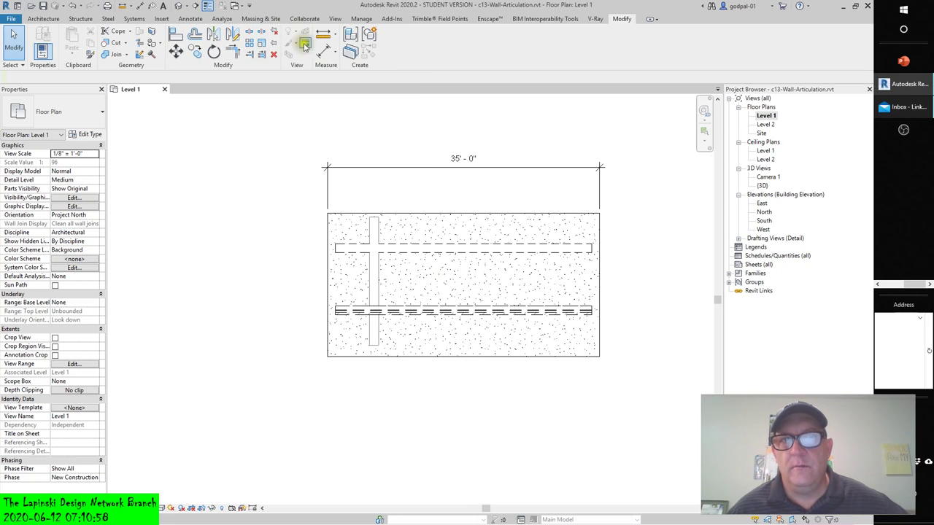
pyautogui.moveTo(353, 198)
pyautogui.mouseDown()
pyautogui.moveTo(417, 284)
pyautogui.moveTo(471, 326)
pyautogui.moveTo(394, 213)
pyautogui.moveTo(340, 192)
pyautogui.moveTo(438, 327)
pyautogui.moveTo(460, 342)
pyautogui.moveTo(360, 193)
pyautogui.mouseUp()
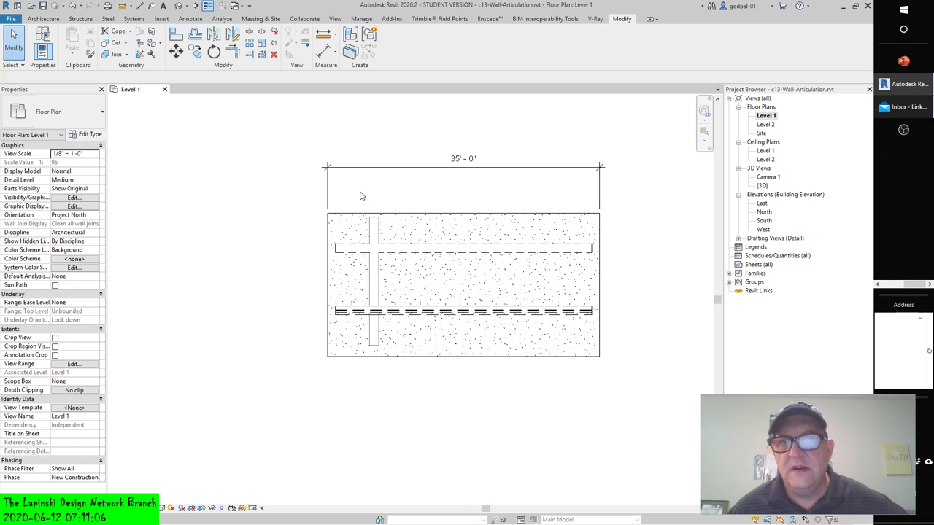
# Try trimming both horizontal walls together to the vertical wall with a selection window using Trim/Extend Multiple Elements, and undo the trim.
pyautogui.click(261, 54)
pyautogui.click(143, 446)
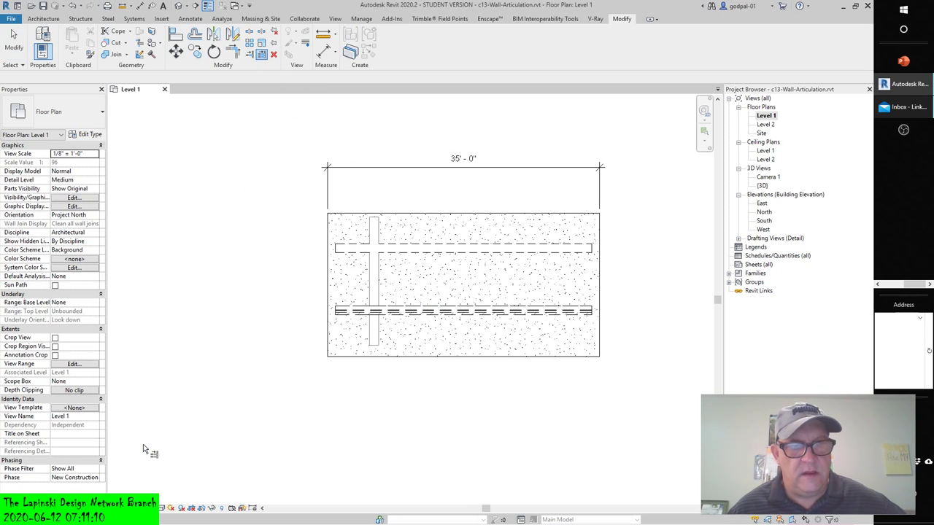
pyautogui.click(377, 292)
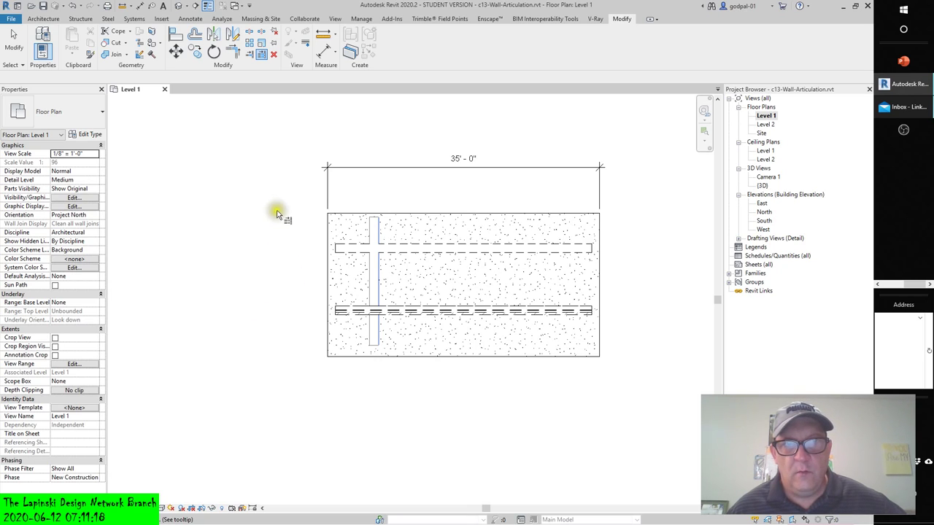
pyautogui.moveTo(286, 190); pyautogui.dragTo(597, 328)
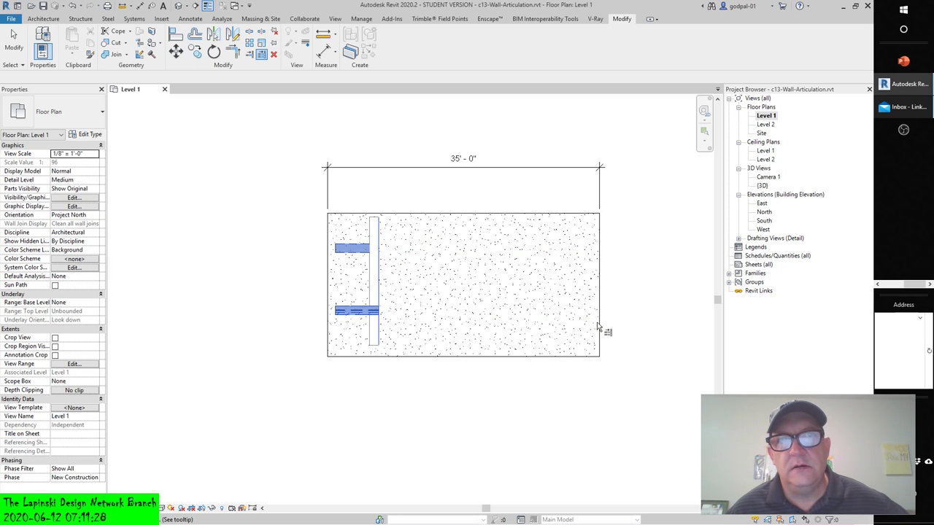
pyautogui.click(75, 6)
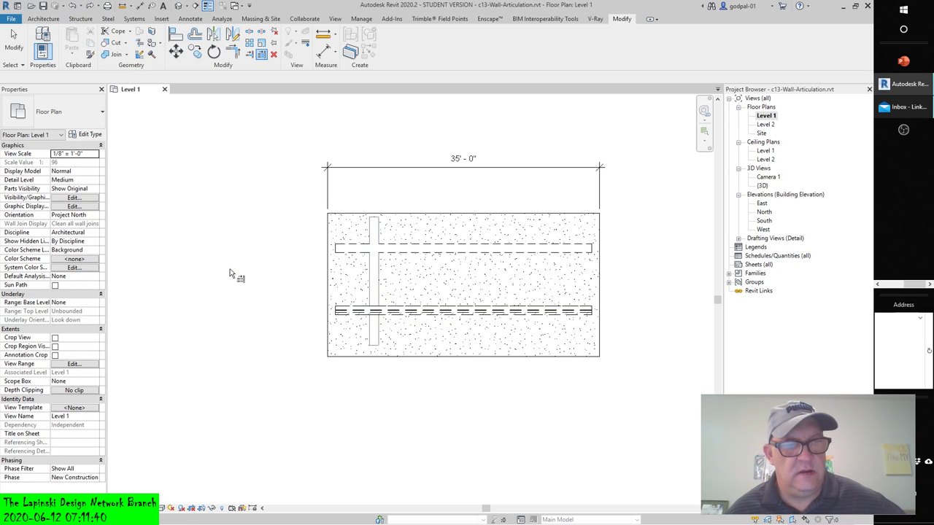
# Trim both horizontal walls to the vertical wall, keeping the lower wall's short stub and the upper wall's long section.
pyautogui.click(377, 332)
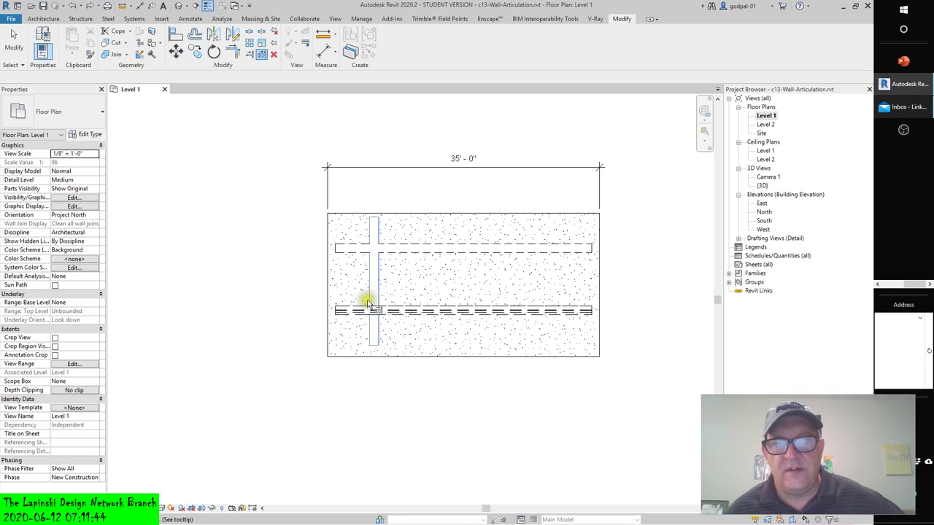
pyautogui.click(355, 310)
pyautogui.click(356, 310)
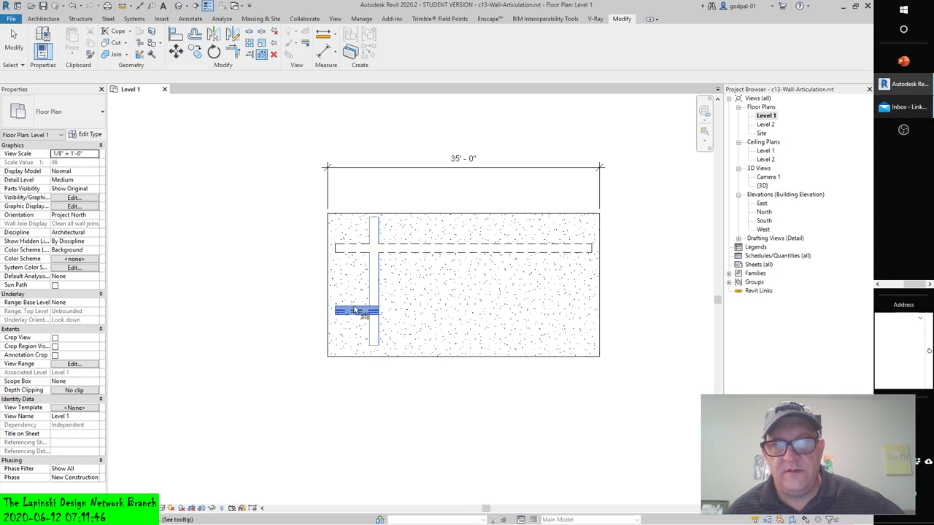
pyautogui.click(449, 255)
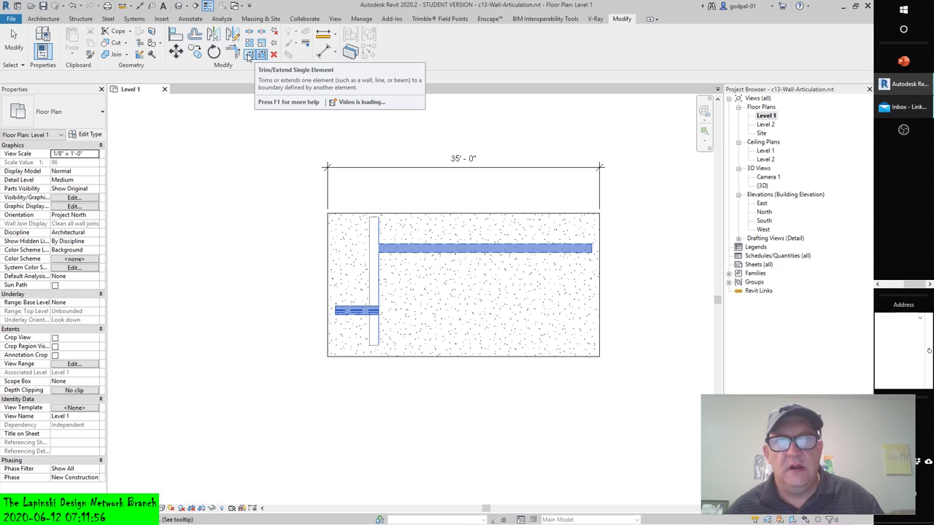
pyautogui.press('Escape')
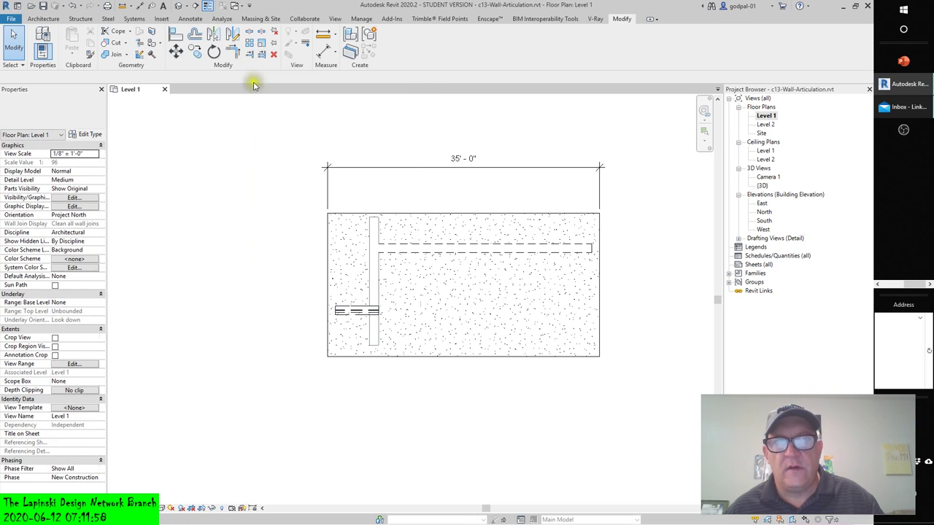
# Shorten the upper horizontal wall by pulling its end away from the vertical wall to about the middle of the slab.
pyautogui.click(380, 249)
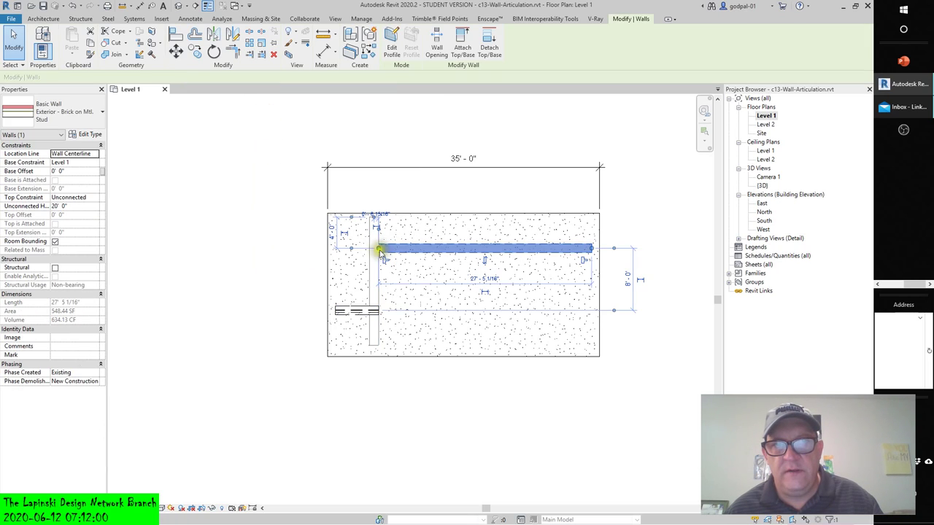
pyautogui.moveTo(378, 249); pyautogui.dragTo(475, 249)
pyautogui.click(283, 265)
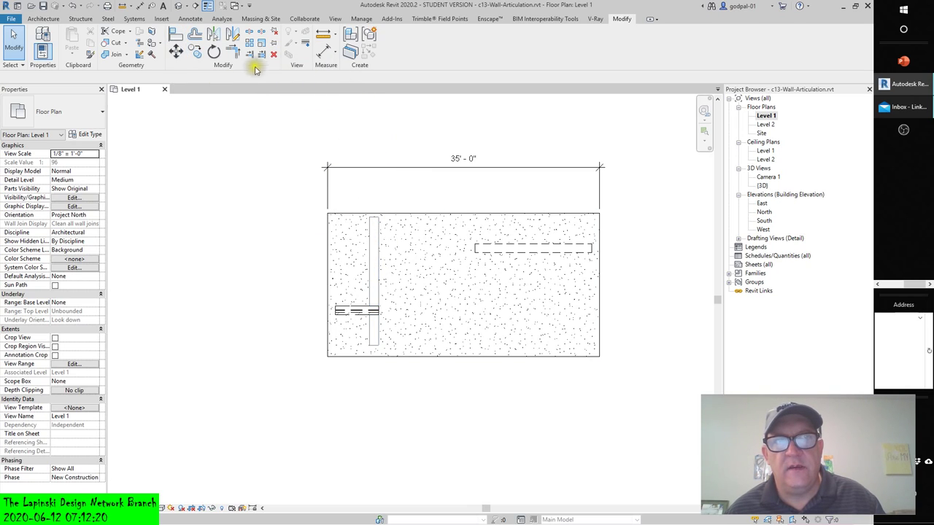
# Align the vertical wall's face nearest the shortened upper wall to that wall's free end, with wall faces preferred.
pyautogui.click(176, 34)
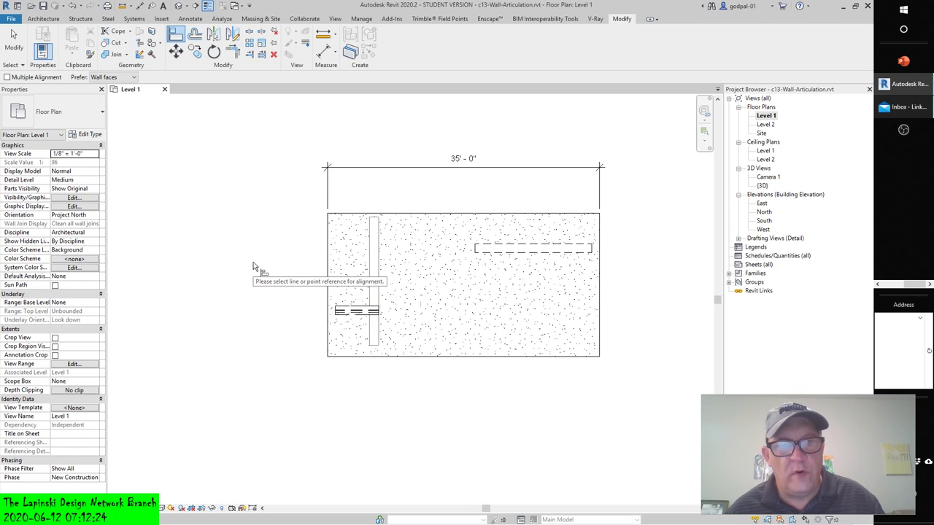
pyautogui.click(477, 253)
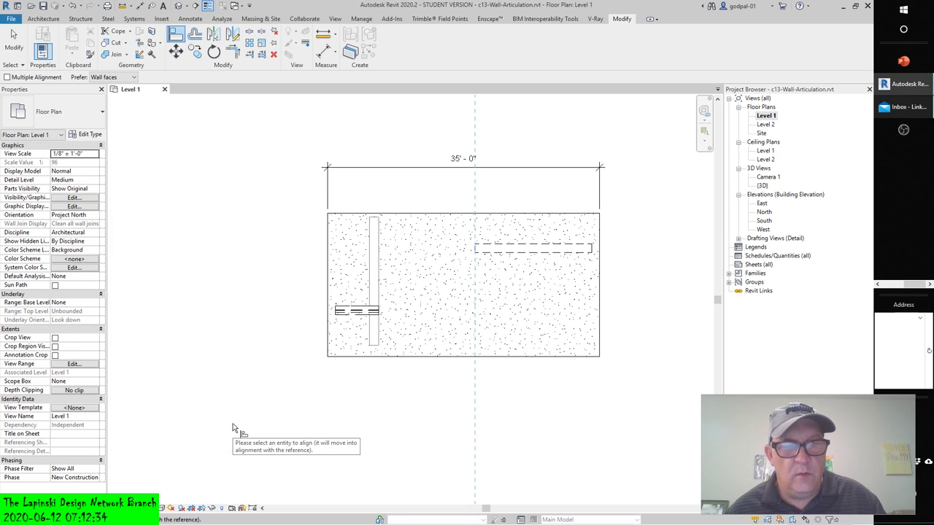
pyautogui.click(378, 261)
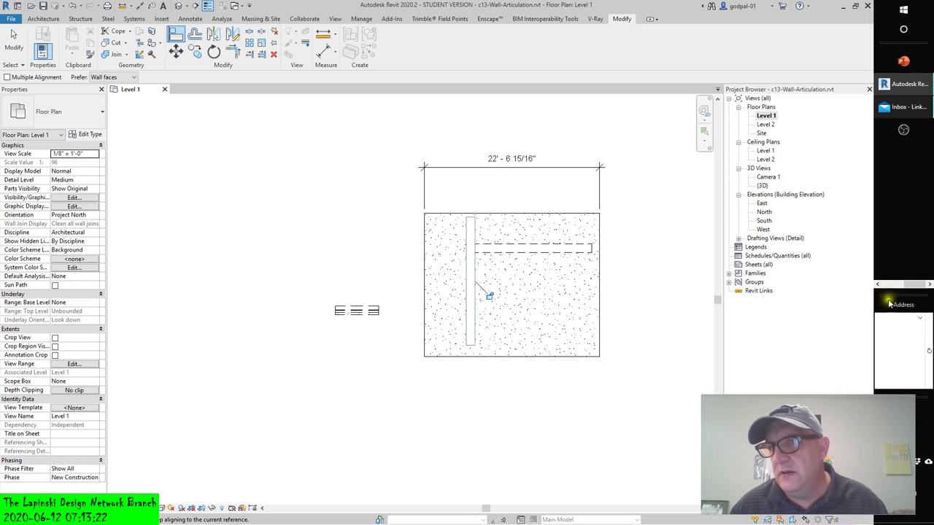
# Switch to Firefox, view the engineering software site, and follow its Wix banner through to the account's sites page.
pyautogui.click(900, 106)
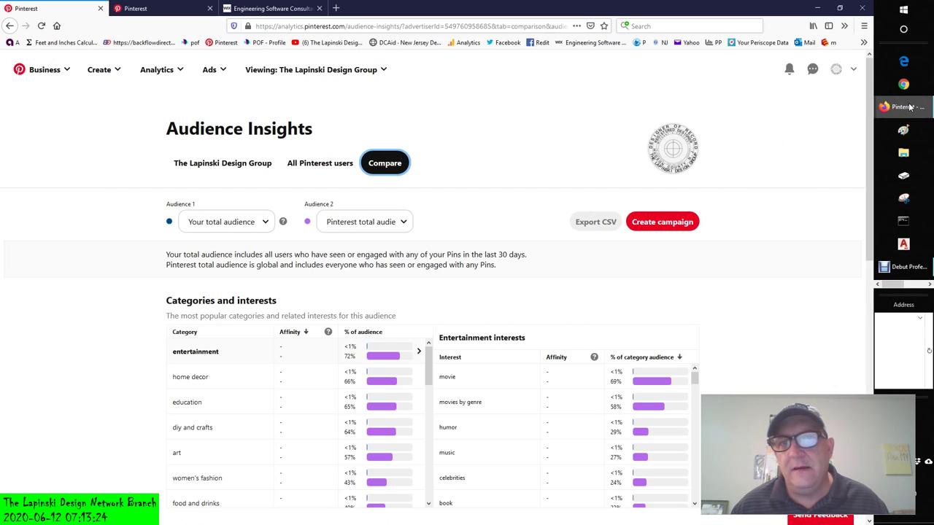
pyautogui.click(269, 8)
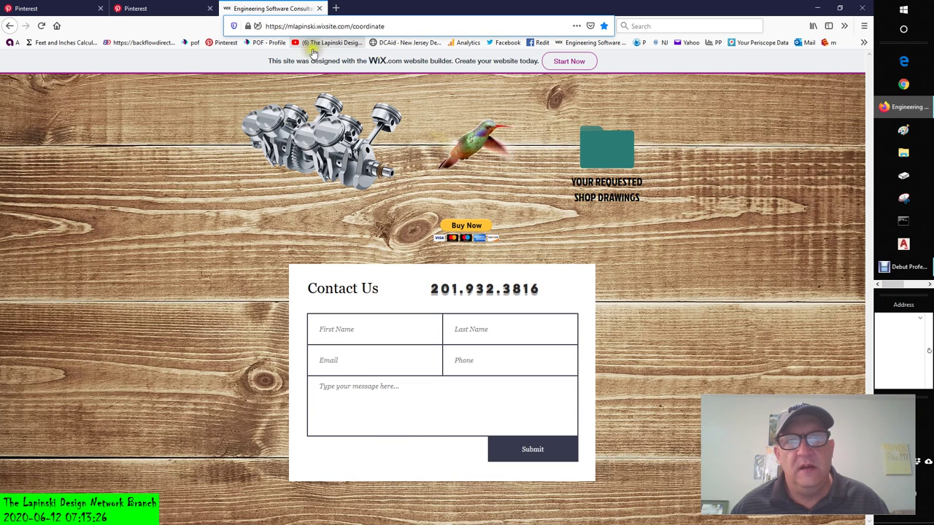
pyautogui.click(558, 62)
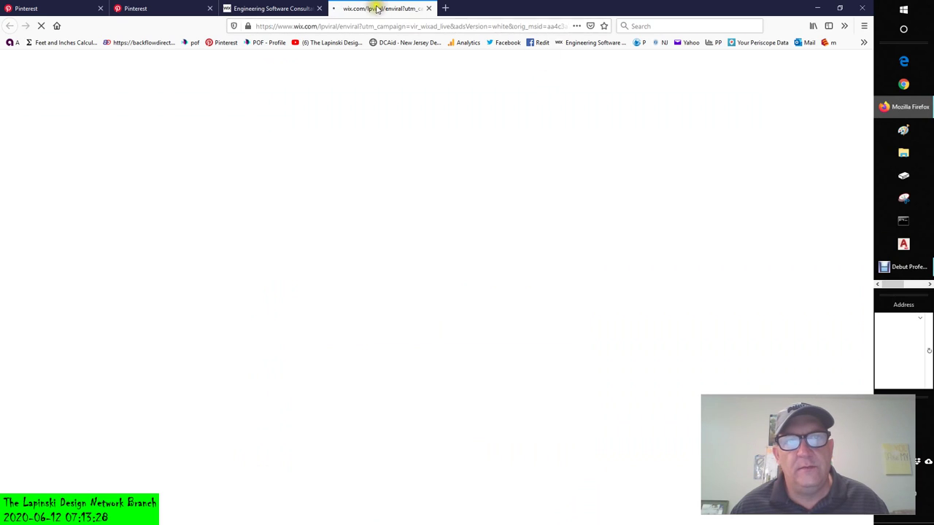
pyautogui.click(442, 266)
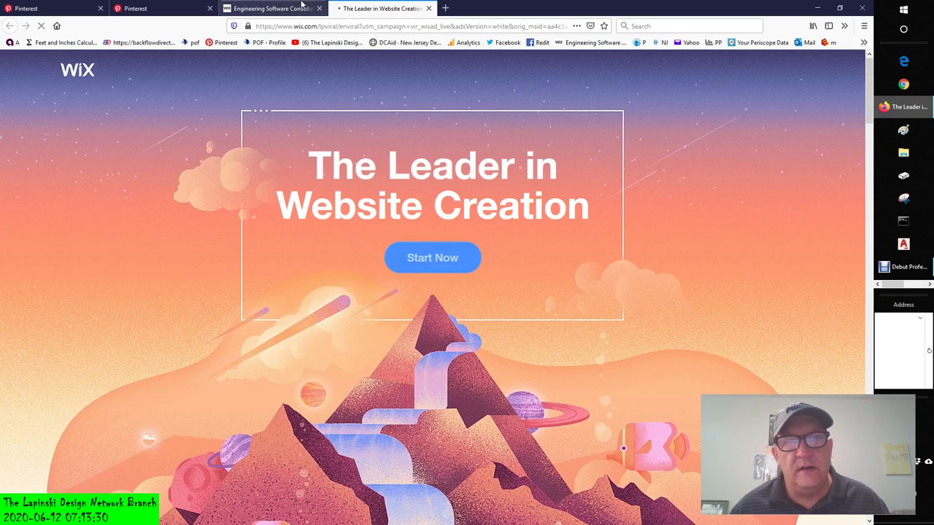
pyautogui.click(286, 8)
# Search Google for "acute triangle" and examine the image results comparing triangle types by angle and by side length.
pyautogui.click(353, 26)
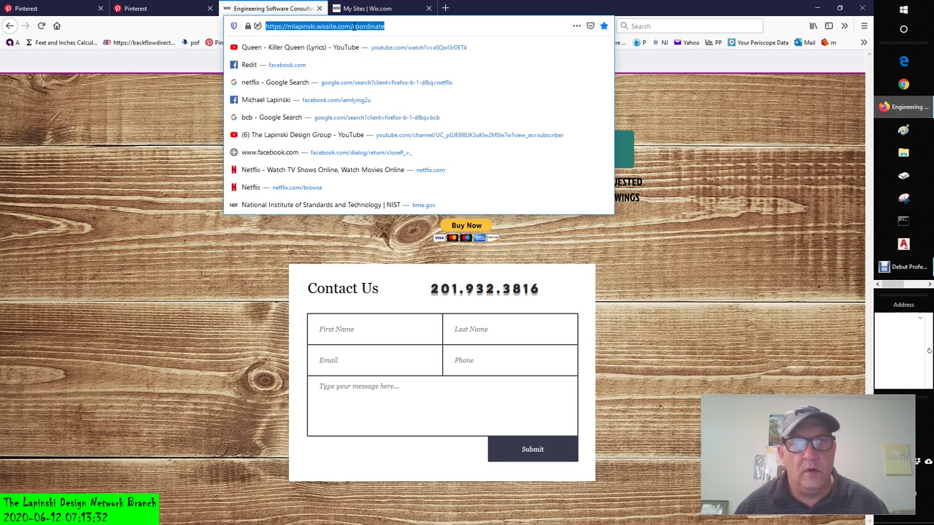
pyautogui.write('acute t')
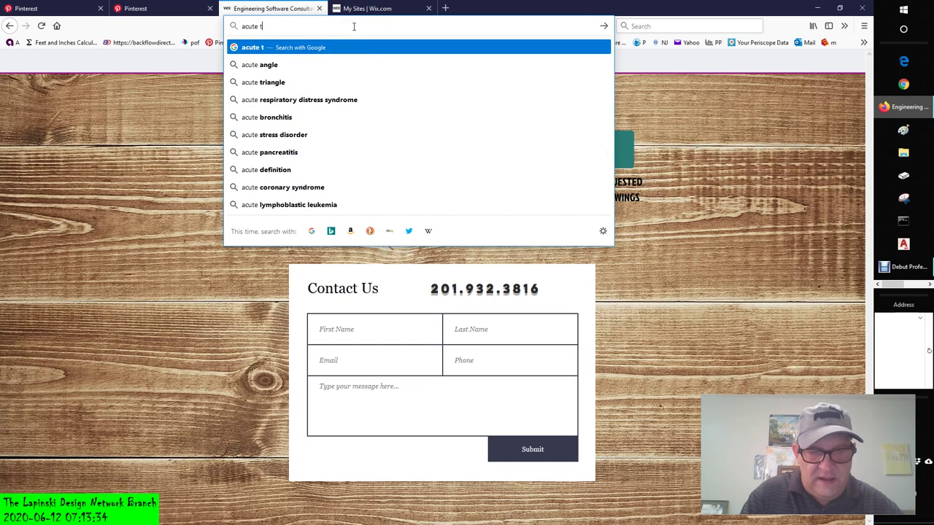
pyautogui.write('riangle')
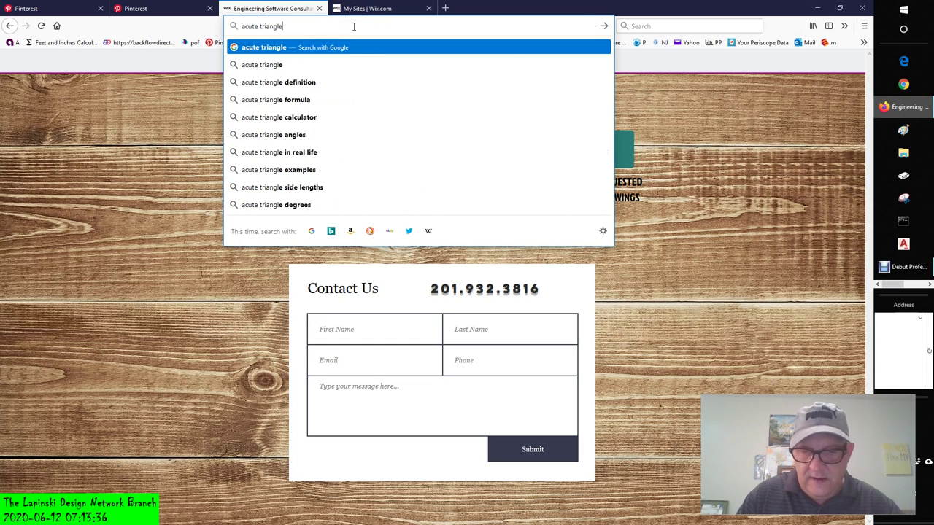
pyautogui.press('Return')
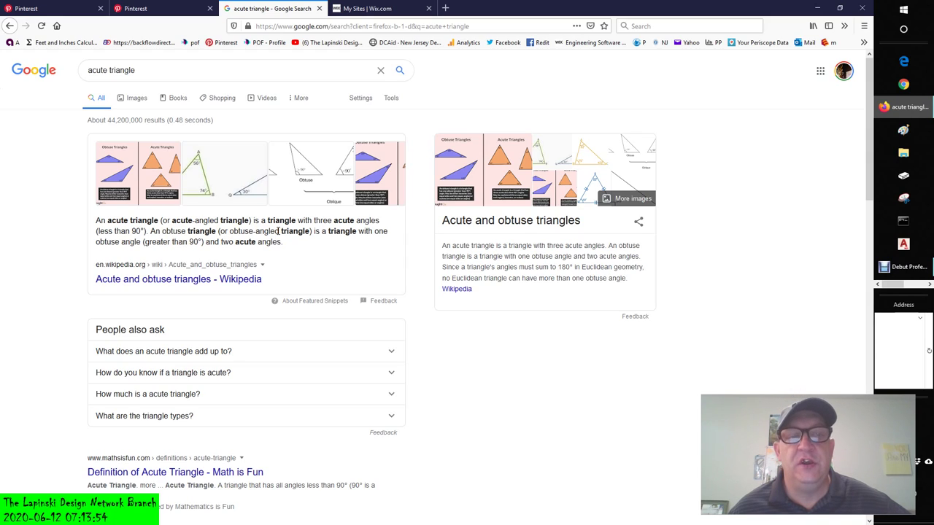
pyautogui.click(307, 173)
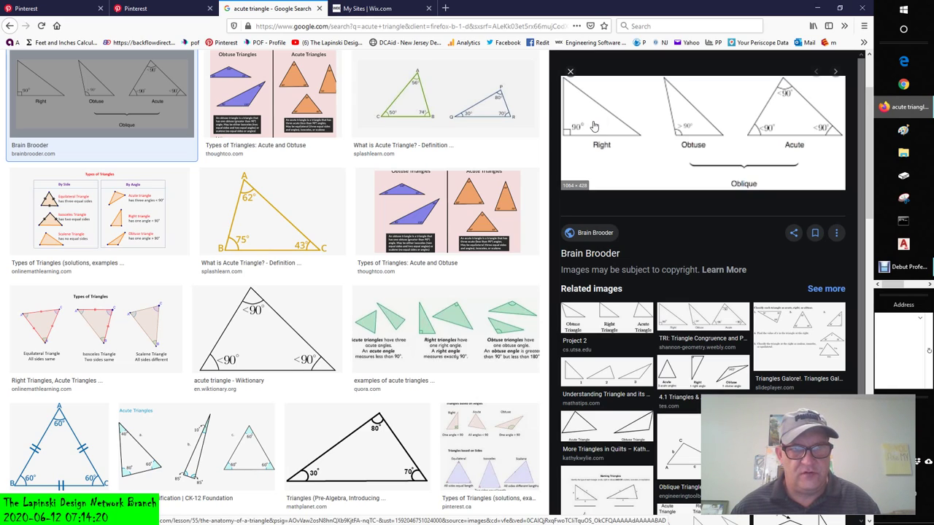
pyautogui.click(145, 327)
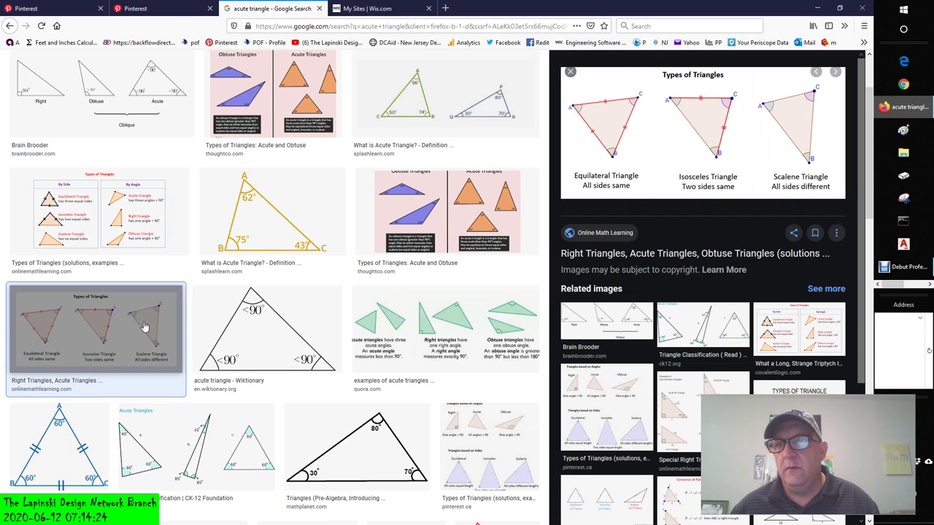
# Close the Wix sites, acute triangle search and Pinterest ads overview pages, keeping only the Audience Insights page open.
pyautogui.click(395, 12)
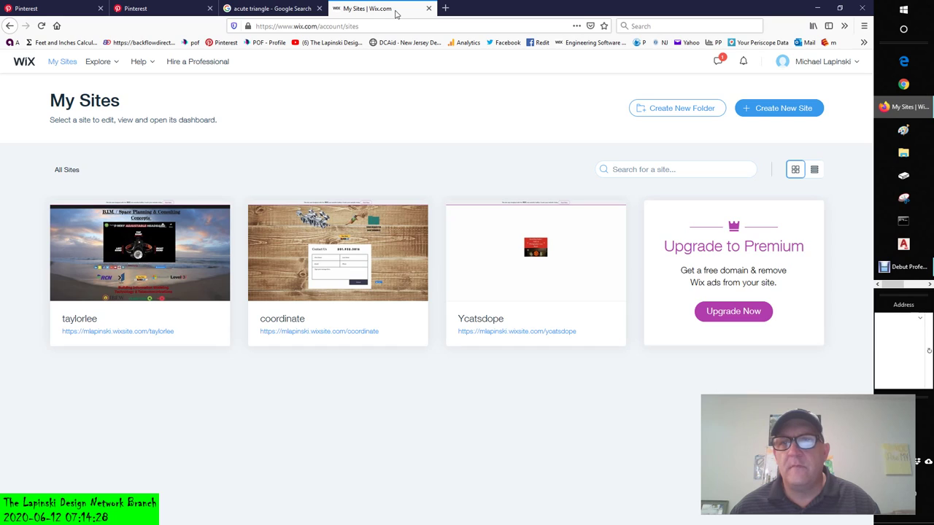
pyautogui.click(429, 8)
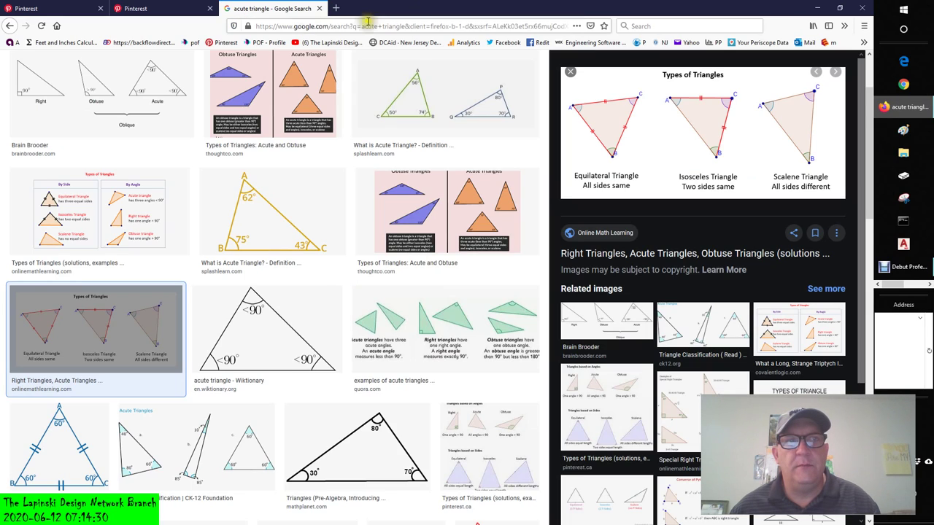
pyautogui.click(319, 8)
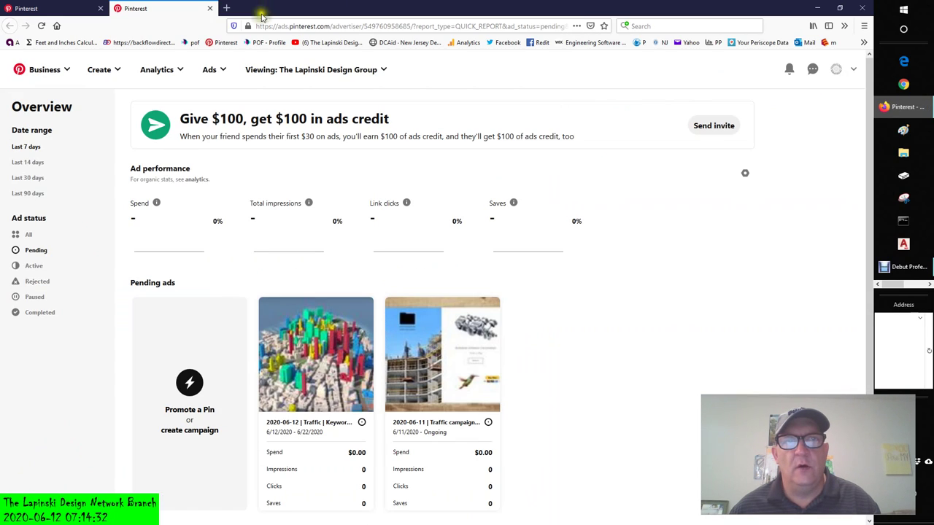
pyautogui.click(209, 9)
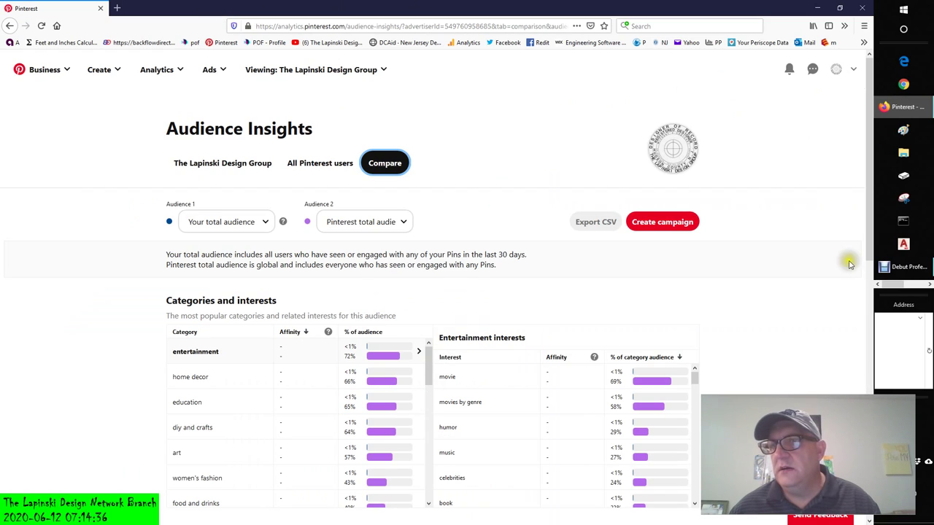
# Switch back to Revit and dismiss the project save reminder without saving.
pyautogui.click(921, 288)
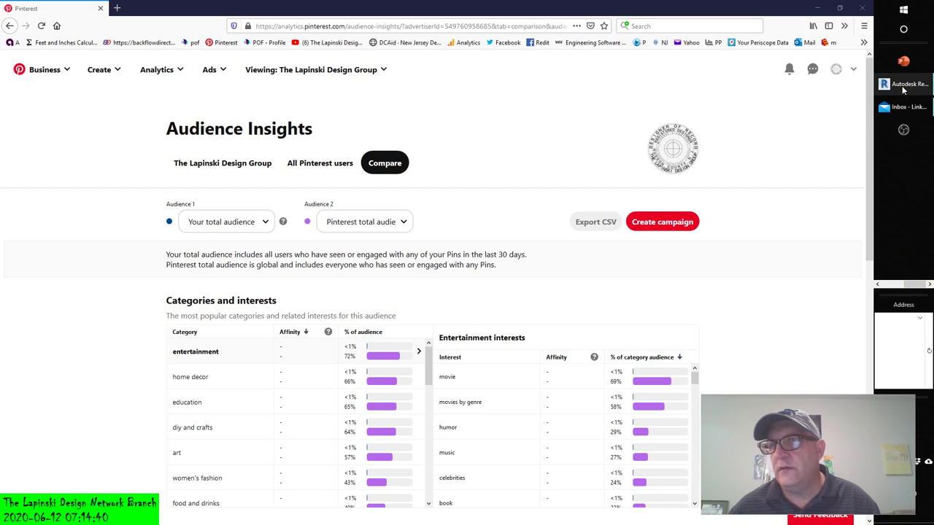
pyautogui.click(903, 86)
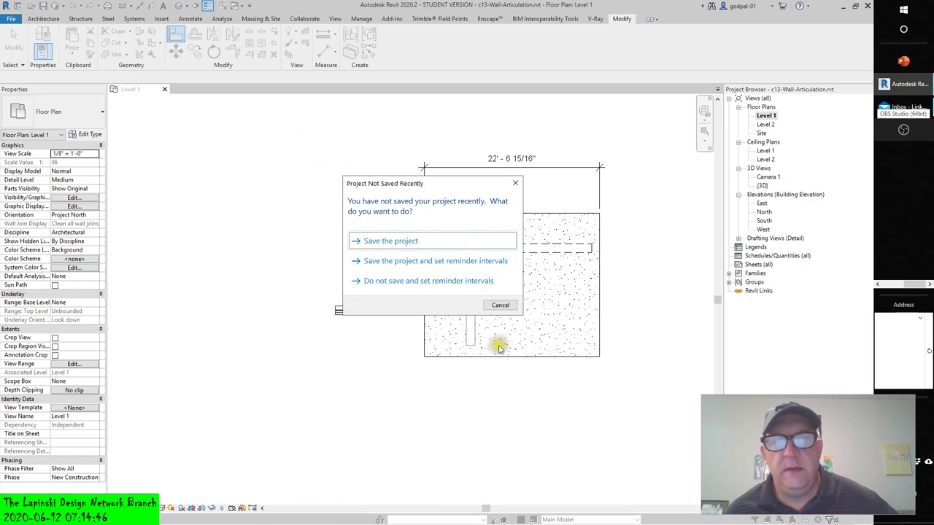
pyautogui.click(500, 305)
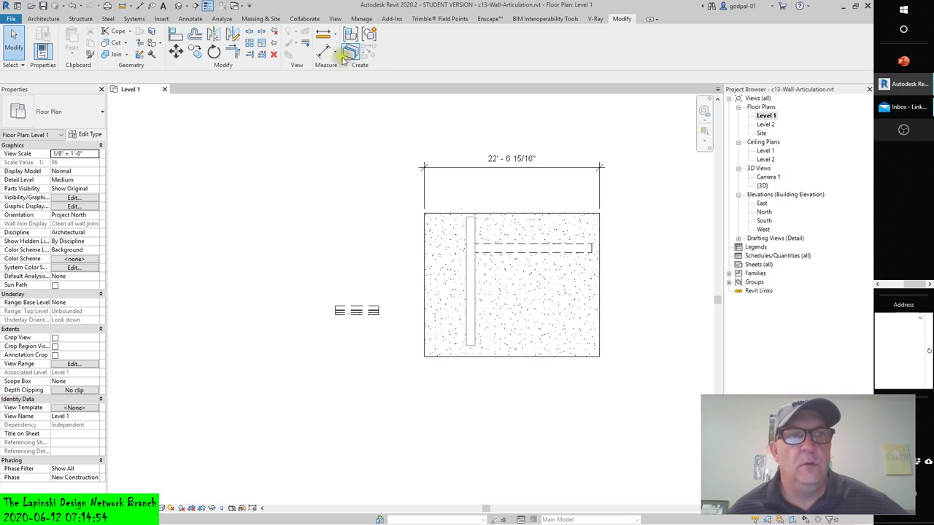
# Draw Generic - 5" architectural walls: an 8'-6" run at 45° from the vertical wall's lower end, continued by a horizontal run about 5' long.
pyautogui.click(35, 20)
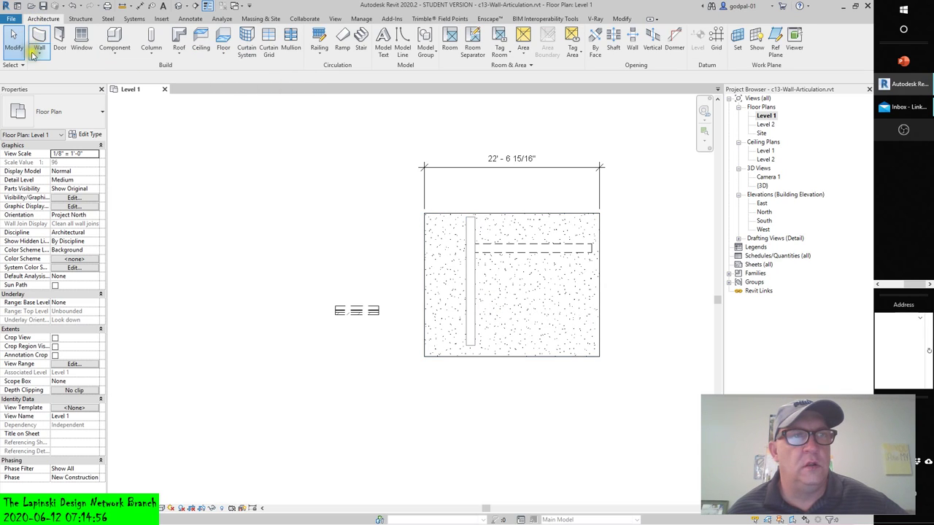
pyautogui.click(38, 57)
pyautogui.click(53, 69)
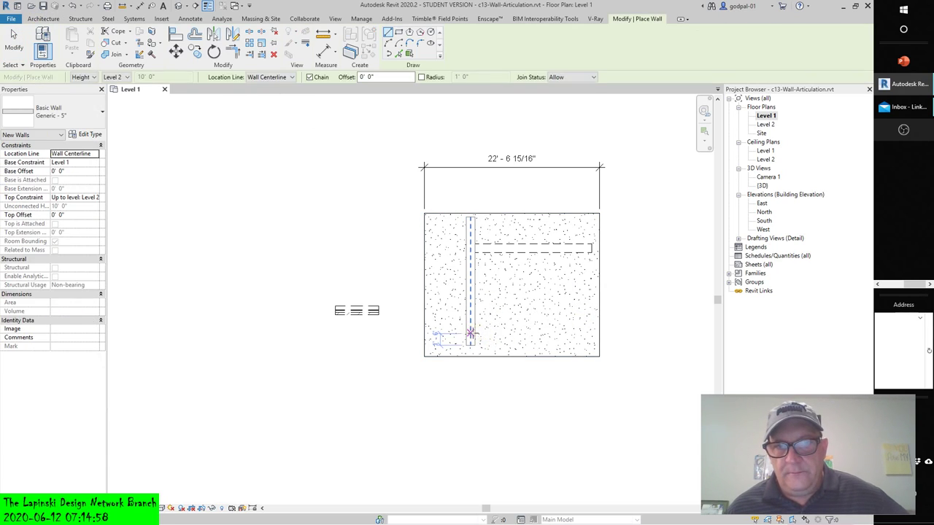
pyautogui.click(470, 333)
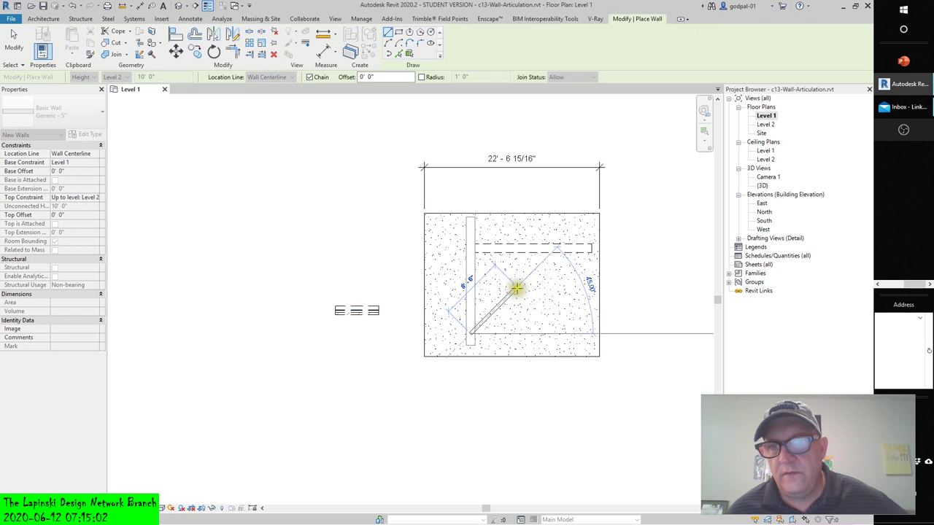
pyautogui.click(516, 288)
pyautogui.click(555, 286)
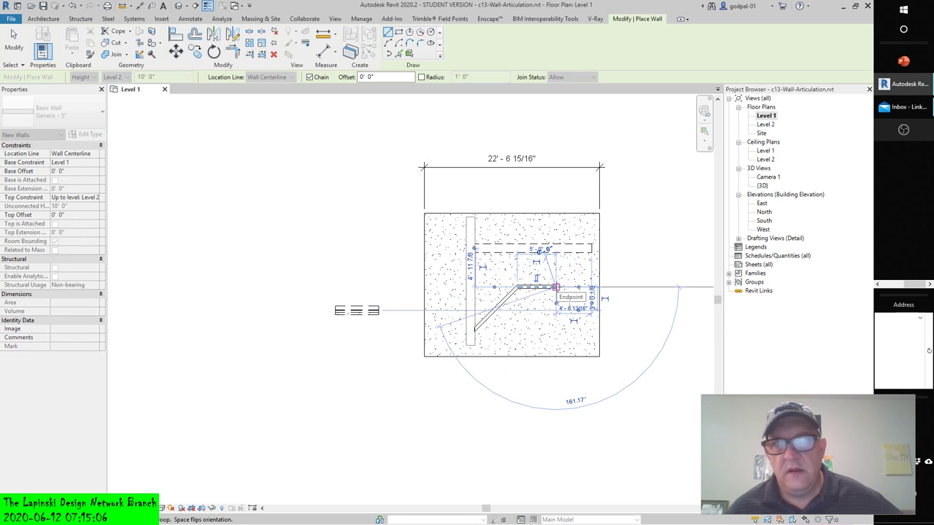
pyautogui.click(14, 43)
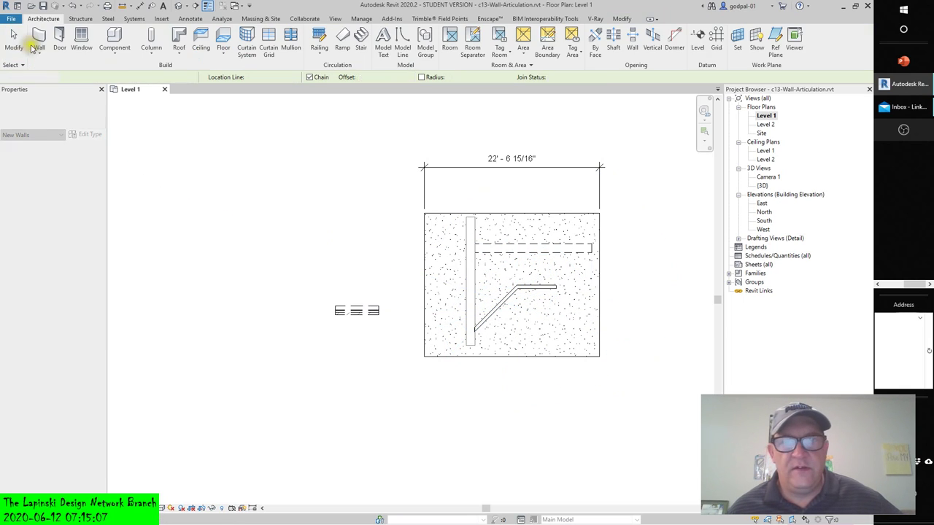
# Examine the junction where the diagonal wall meets the vertical wall up close.
pyautogui.click(475, 327)
pyautogui.click(481, 325)
pyautogui.scroll(5, 480, 332)
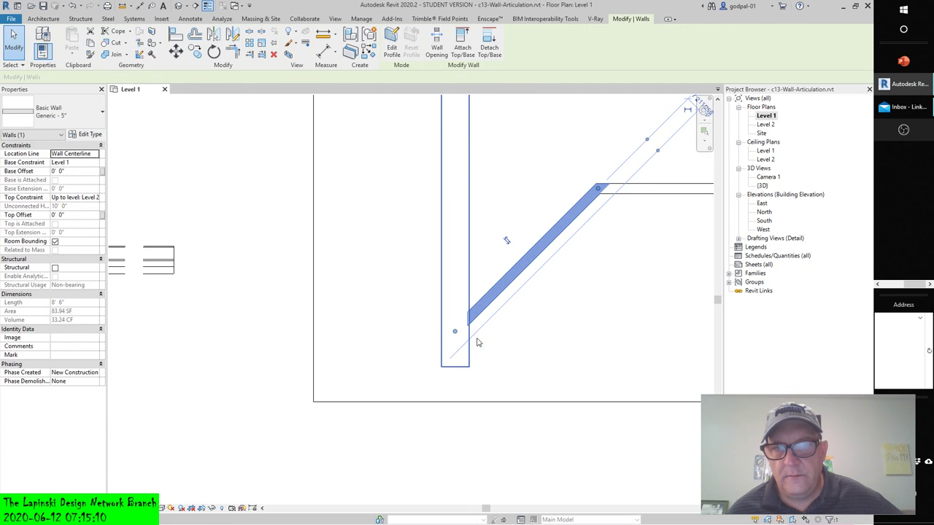
pyautogui.click(386, 347)
pyautogui.click(487, 281)
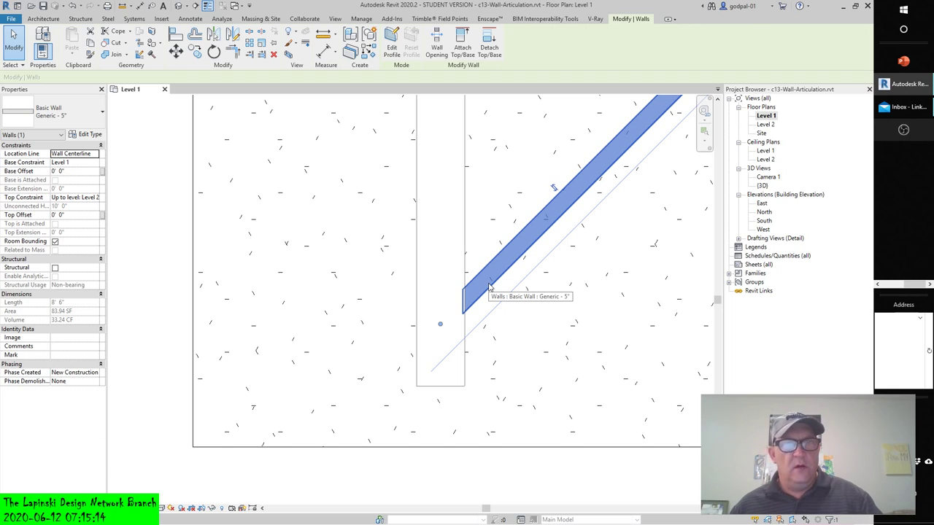
pyautogui.press('Escape')
pyautogui.scroll(-5, 465, 296)
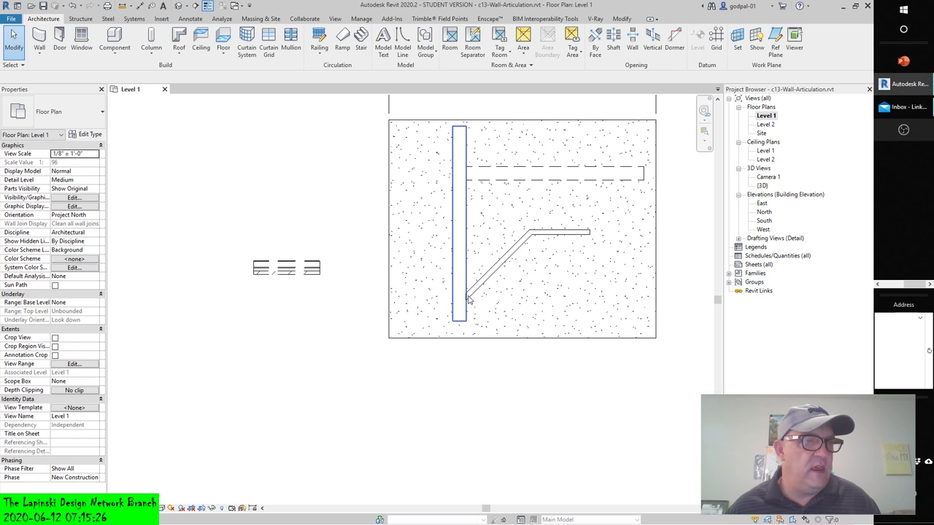
# Try to use Join Geometry on the diagonal wall where it meets the vertical and horizontal walls.
pyautogui.click(621, 19)
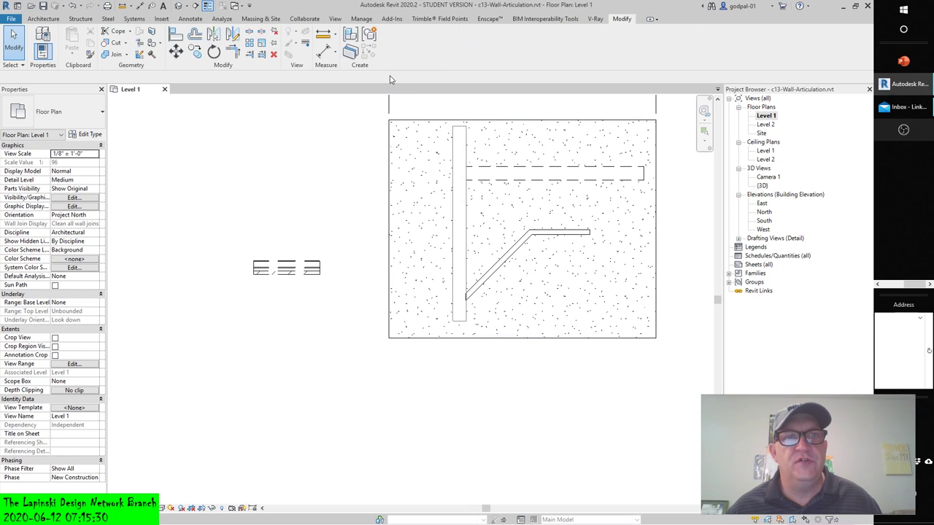
pyautogui.click(126, 55)
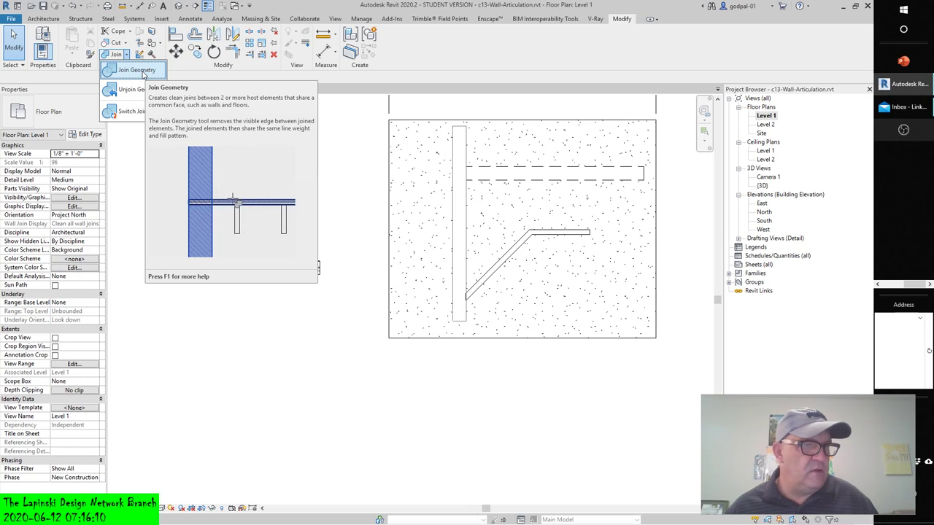
pyautogui.click(139, 70)
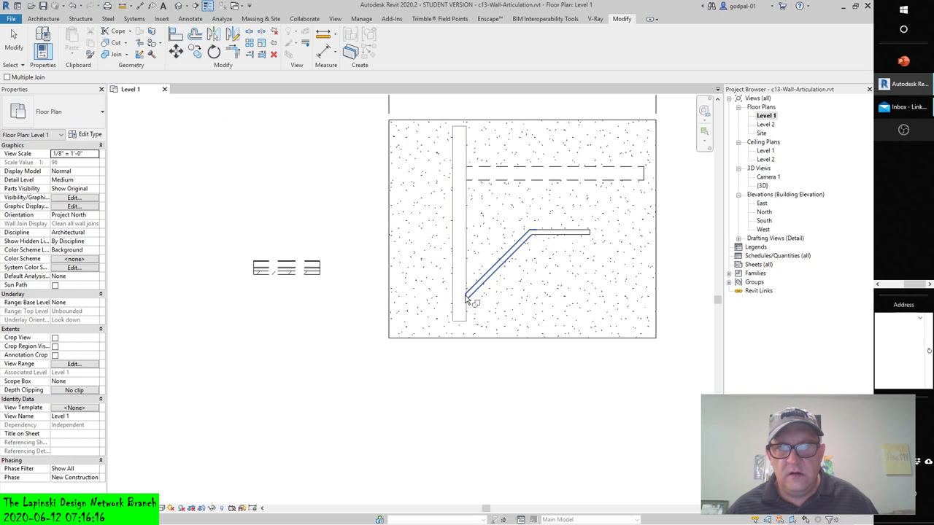
pyautogui.scroll(5, 467, 299)
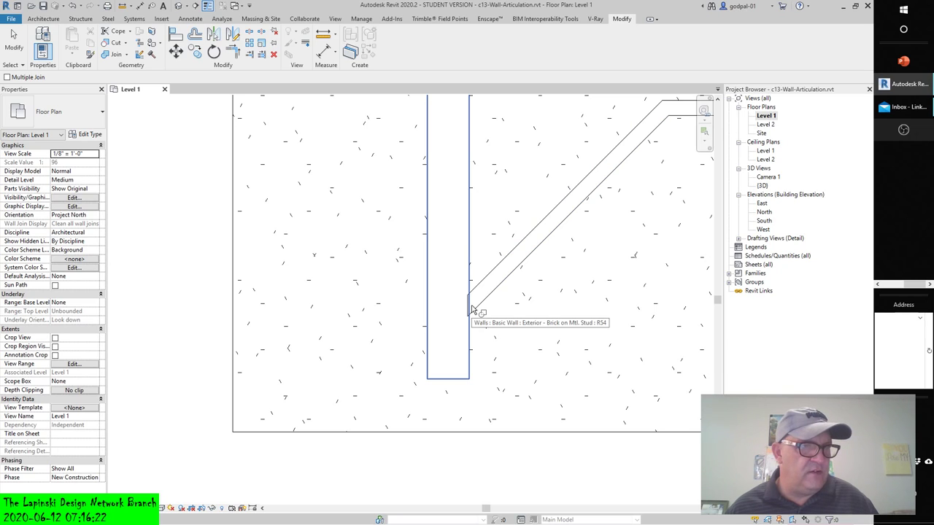
pyautogui.scroll(-2, 471, 309)
pyautogui.scroll(-2, 472, 309)
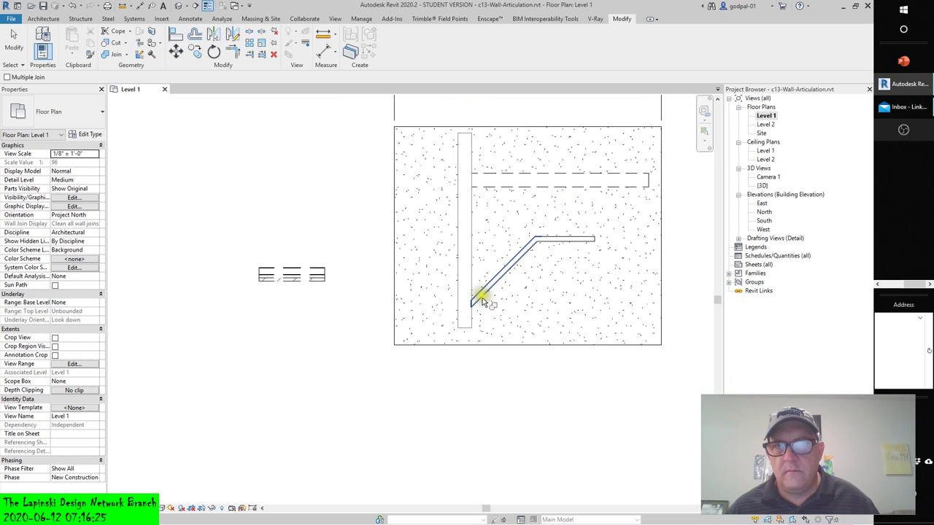
pyautogui.click(538, 241)
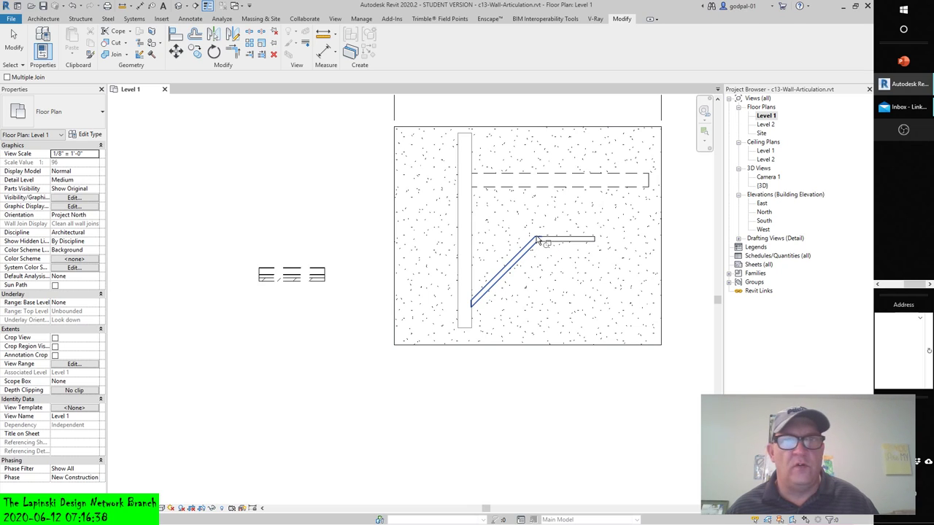
pyautogui.click(532, 173)
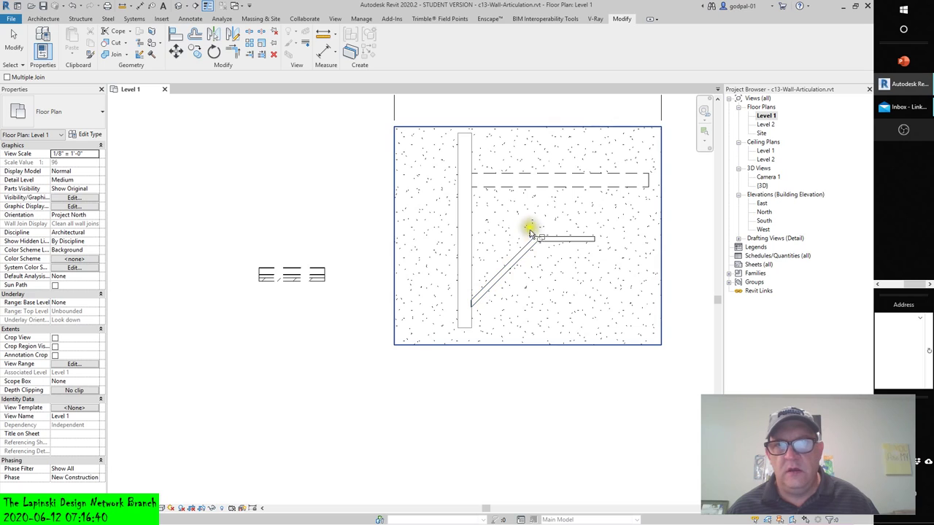
pyautogui.click(535, 236)
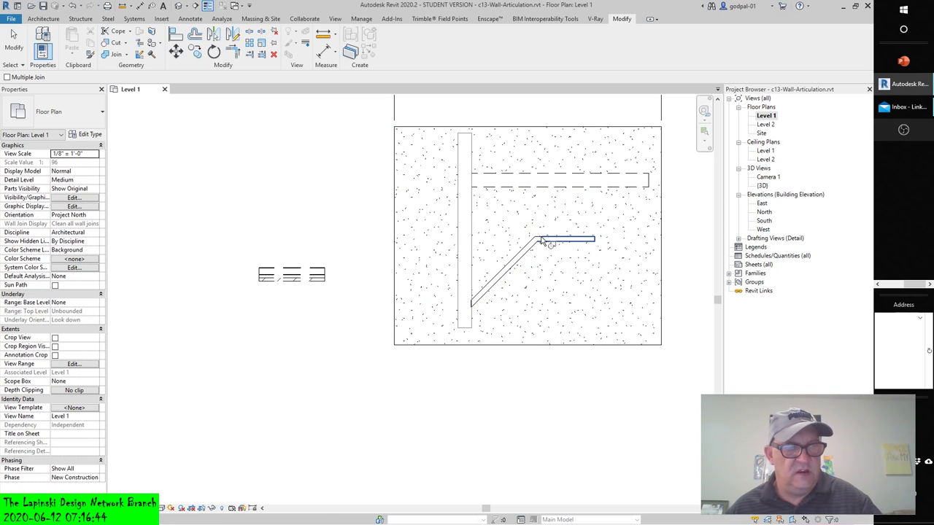
pyautogui.press('Escape')
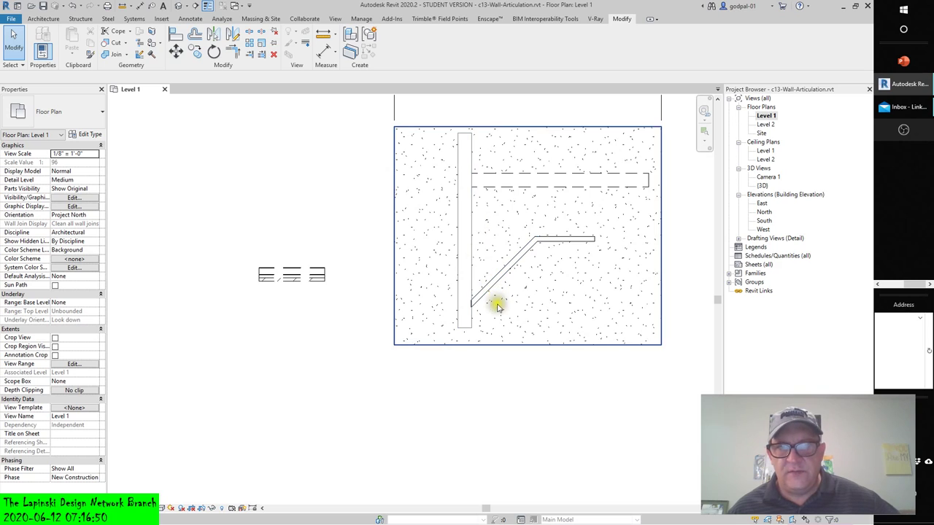
# Delete the diagonal wall and the short horizontal wall attached to it.
pyautogui.click(514, 265)
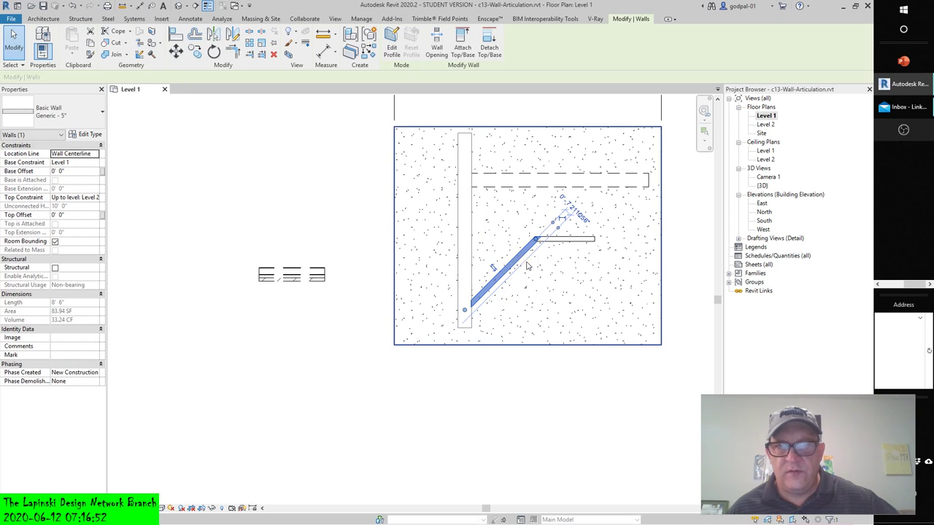
pyautogui.press('Delete')
pyautogui.click(558, 239)
pyautogui.press('Delete')
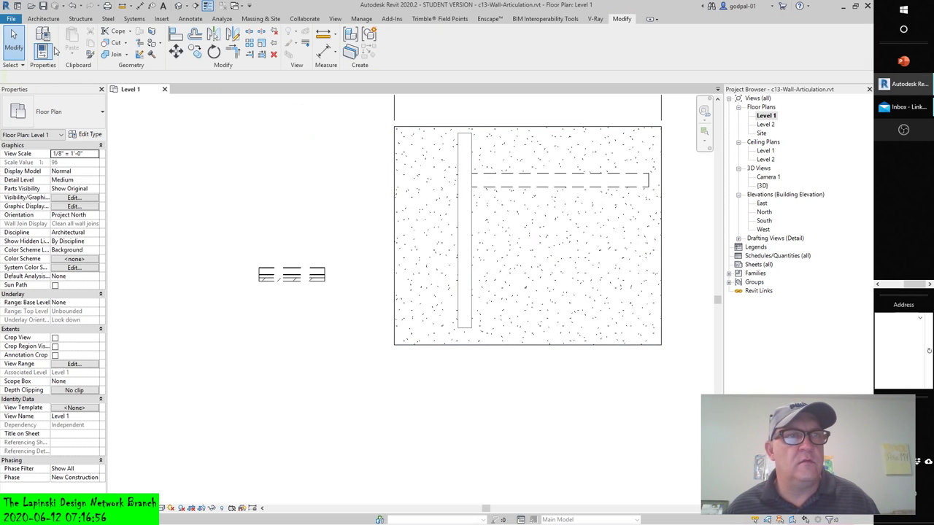
# Draw a single Generic - 5" diagonal architectural wall, 8'-6" long, rising to the right from near the vertical wall's lower end.
pyautogui.click(34, 20)
pyautogui.click(39, 52)
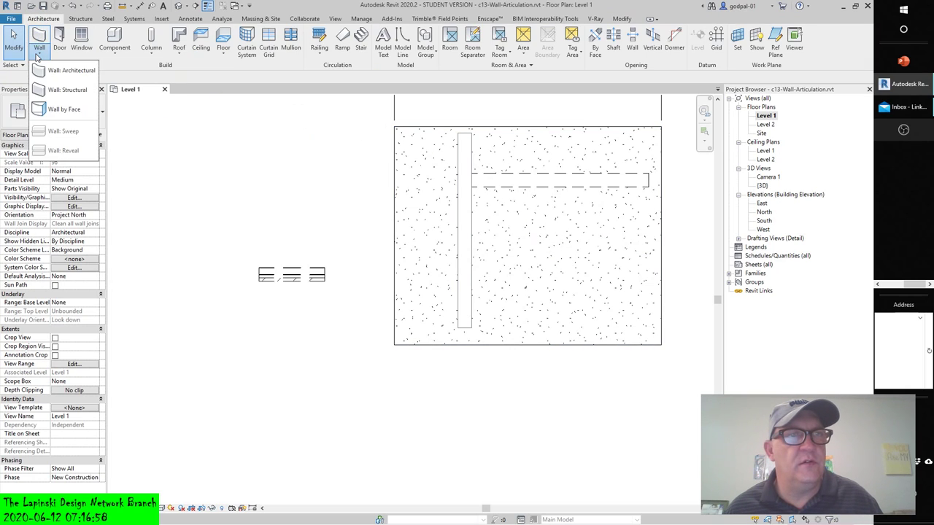
pyautogui.click(51, 71)
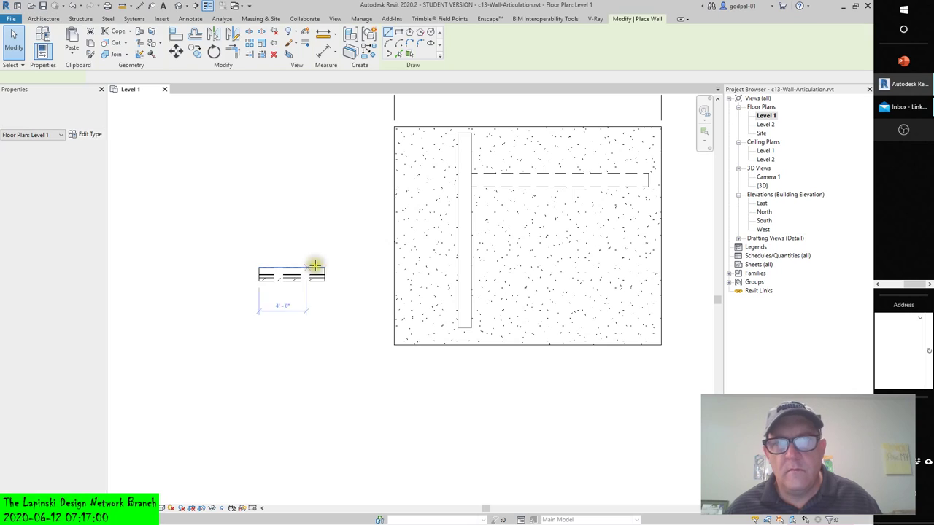
pyautogui.click(467, 312)
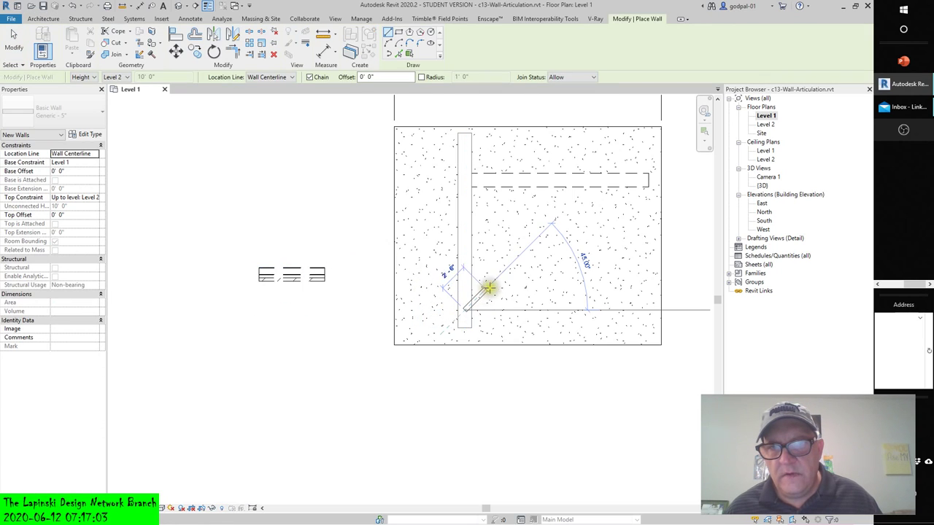
pyautogui.click(540, 244)
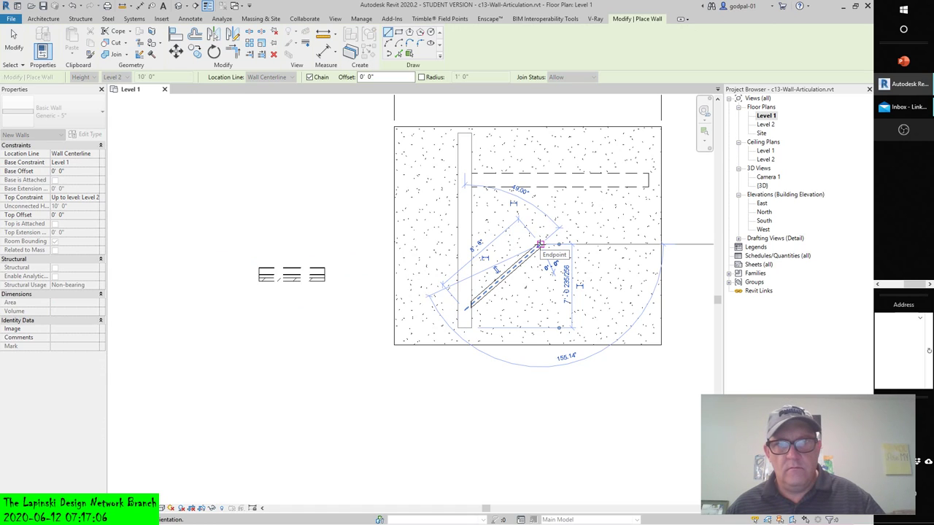
pyautogui.press('Escape')
pyautogui.press('Escape')
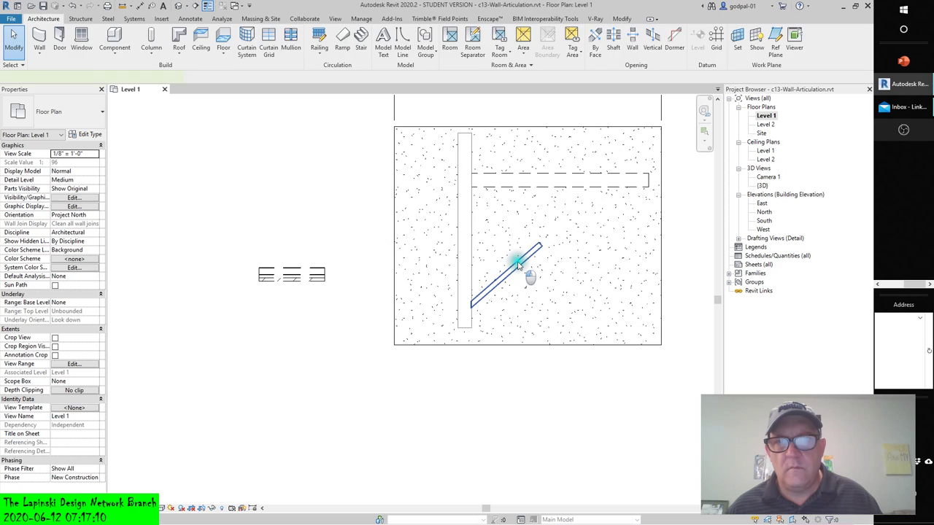
pyautogui.click(514, 263)
pyautogui.rightClick(464, 312)
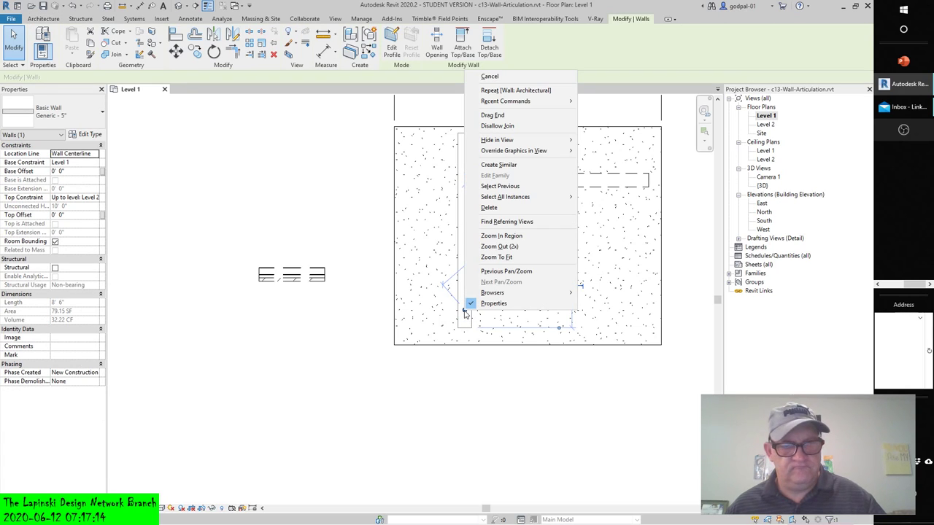
pyautogui.press('Escape')
pyautogui.click(455, 328)
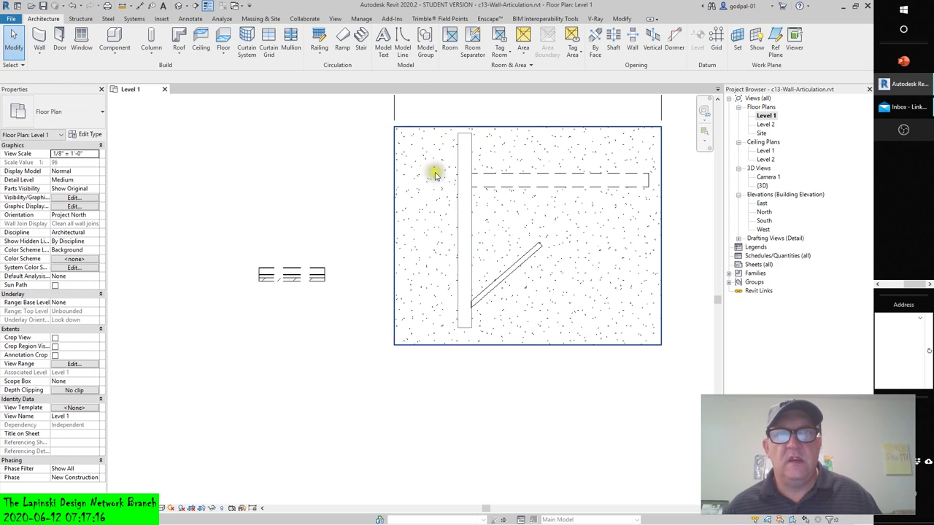
pyautogui.click(621, 18)
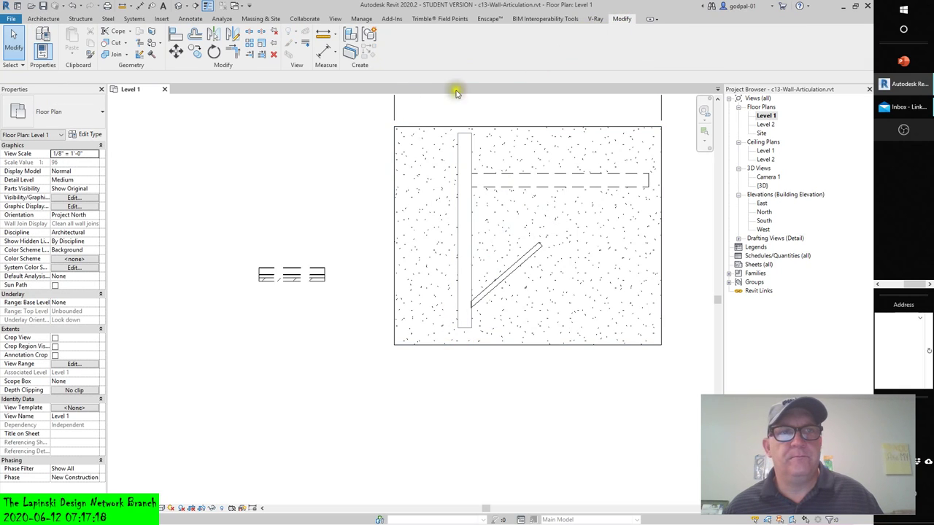
pyautogui.click(122, 55)
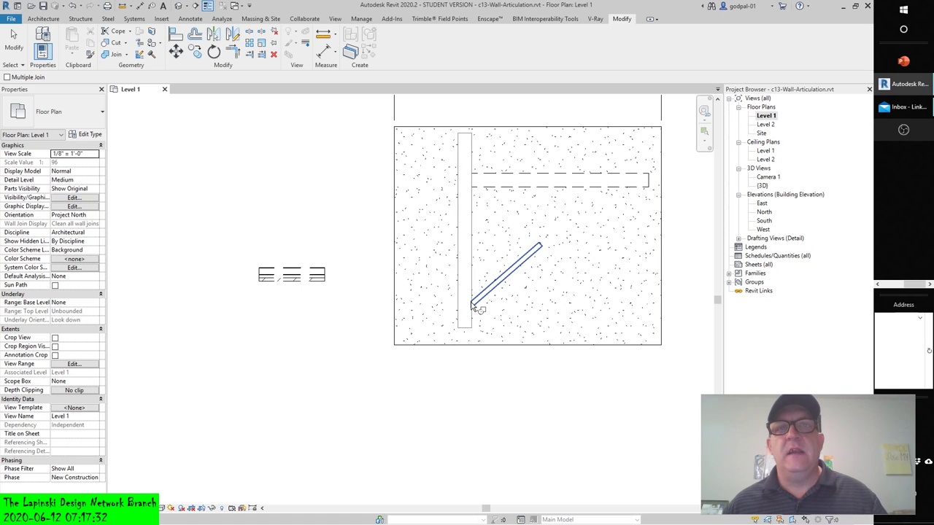
pyautogui.press('Escape')
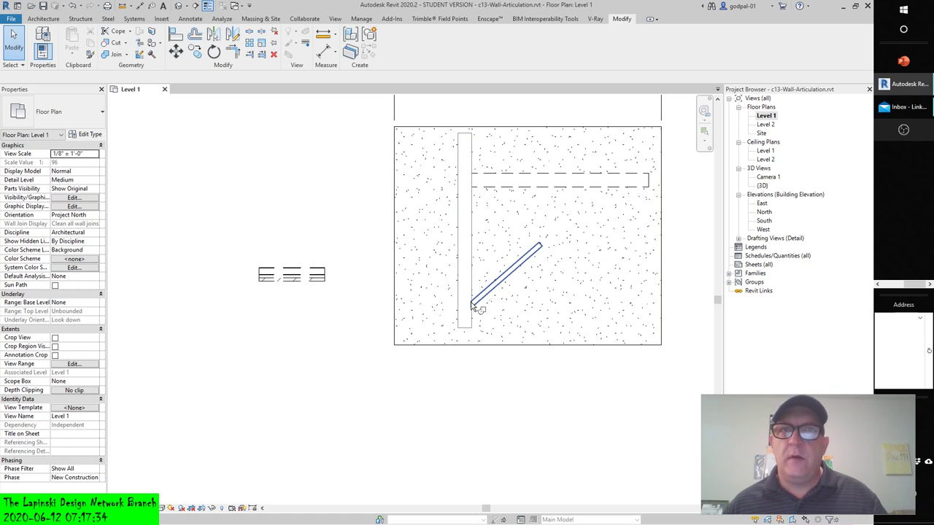
# Mirror the diagonal wall about the centerline of the vertical wall, keeping the original.
pyautogui.click(485, 296)
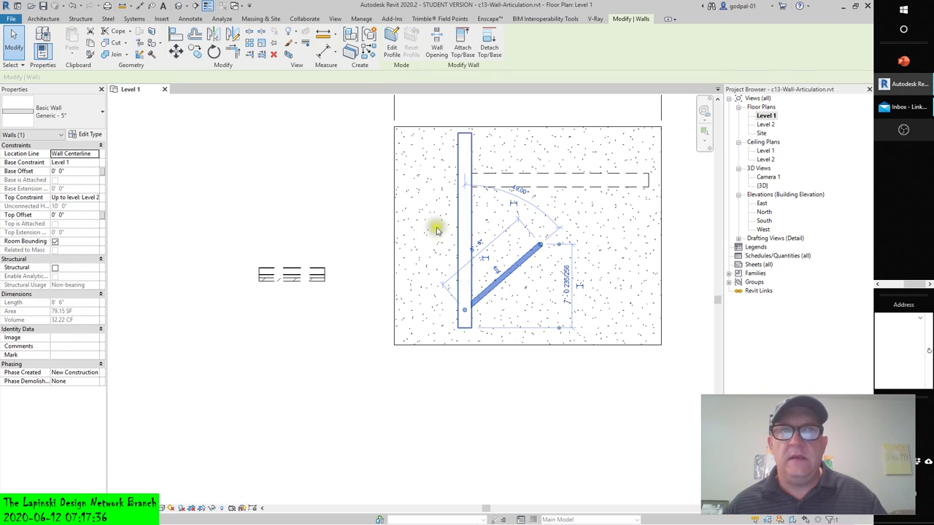
pyautogui.click(214, 36)
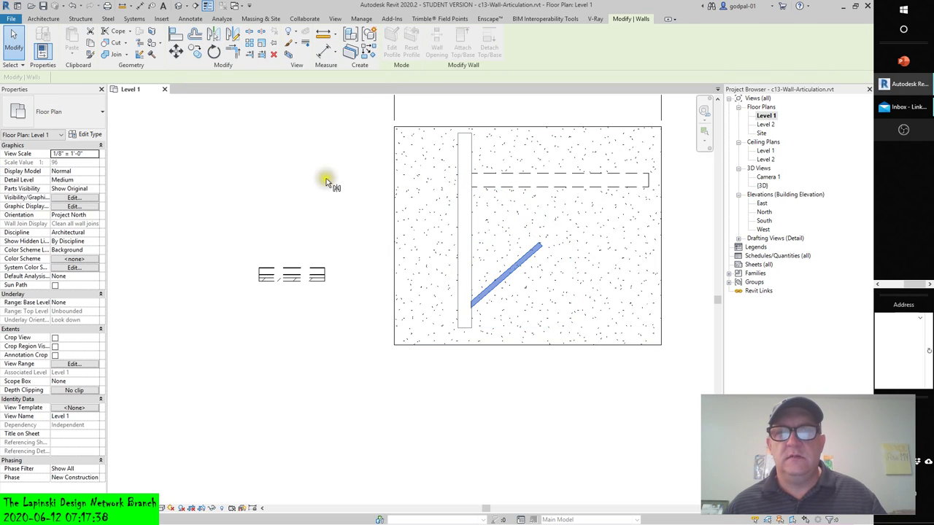
pyautogui.click(455, 292)
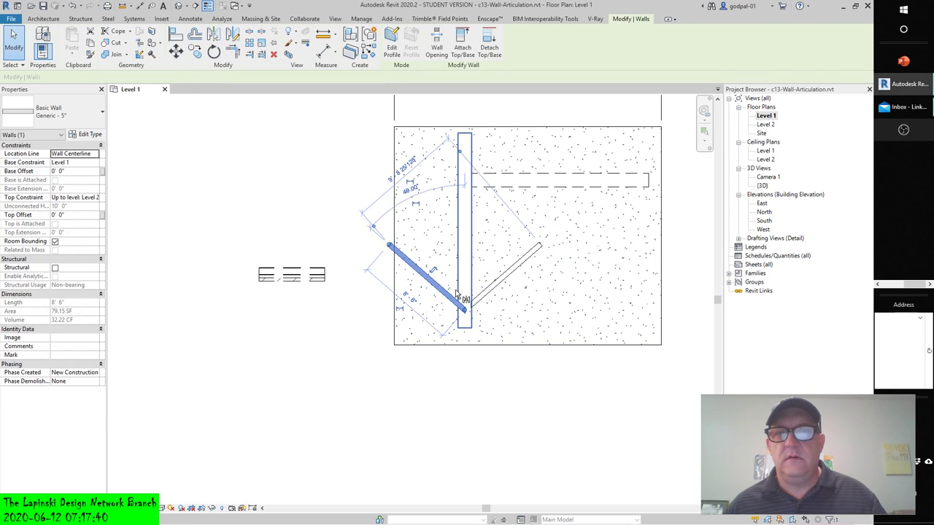
pyautogui.press('Escape')
pyautogui.click(300, 162)
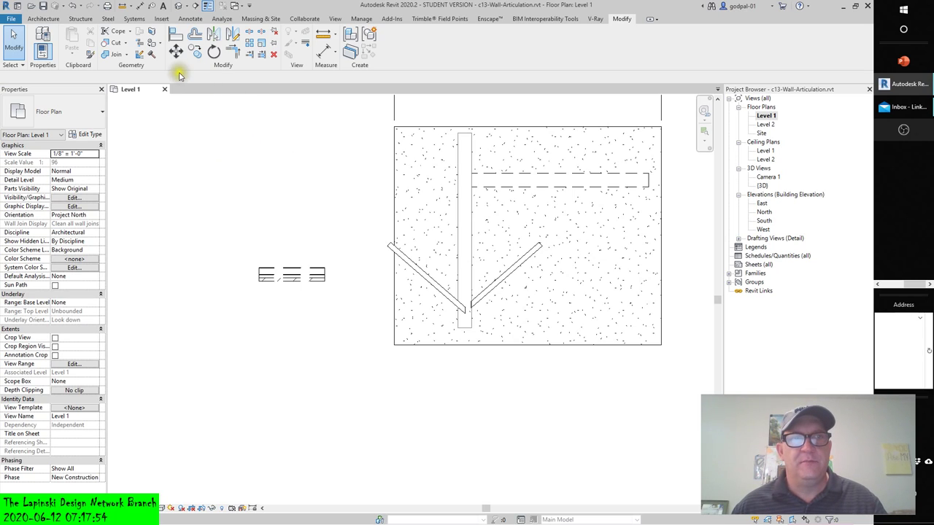
# Try to join the left diagonal wall to the vertical brick wall with Join Geometry.
pyautogui.click(118, 55)
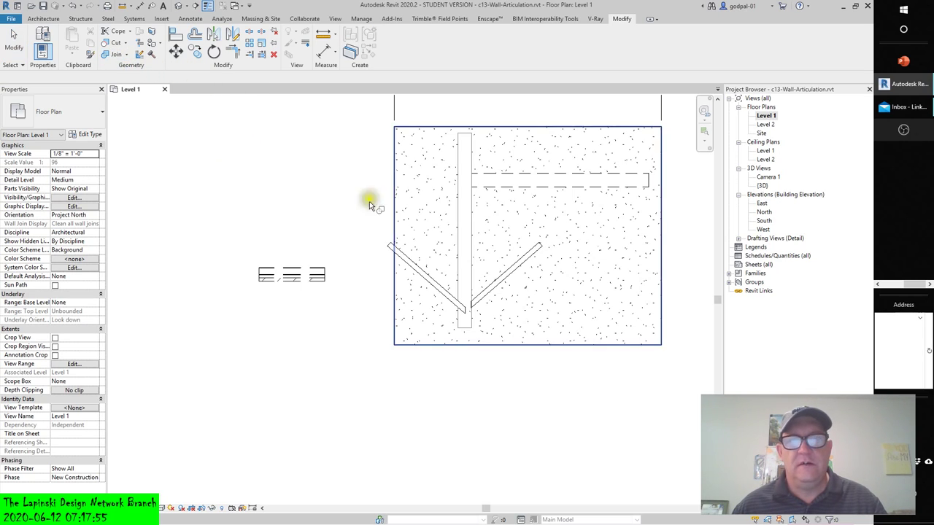
pyautogui.click(466, 309)
pyautogui.click(464, 314)
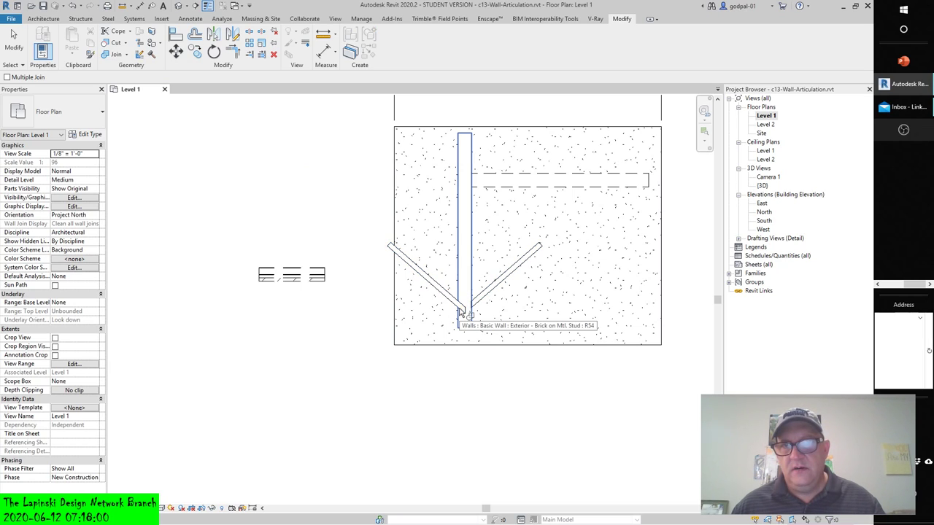
pyautogui.click(457, 290)
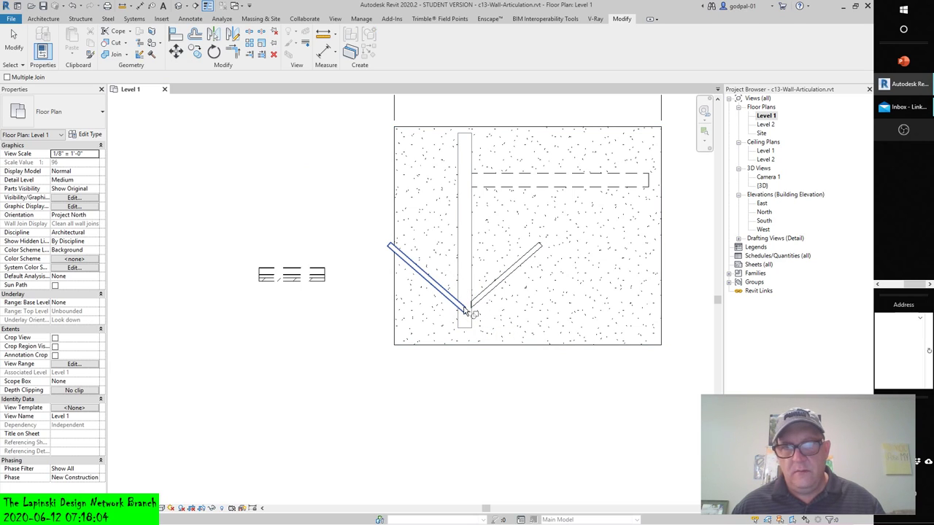
pyautogui.click(464, 310)
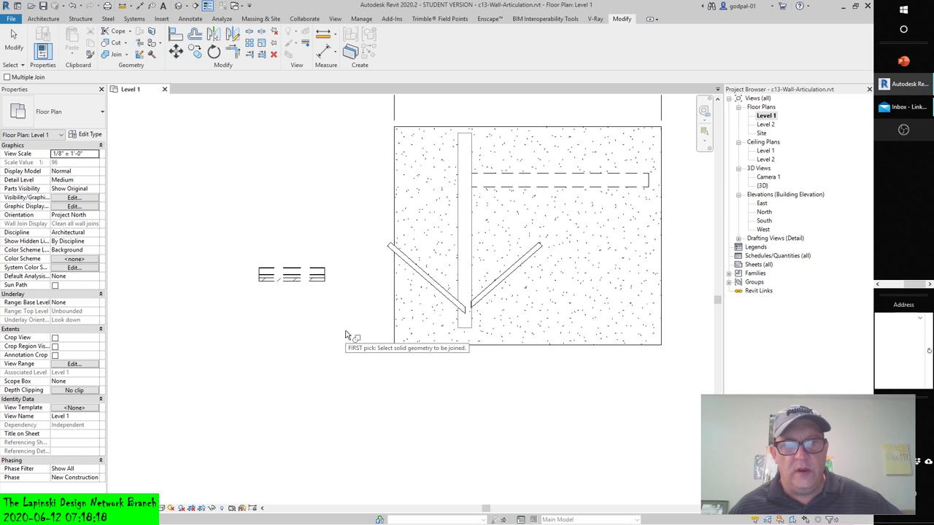
pyautogui.click(440, 292)
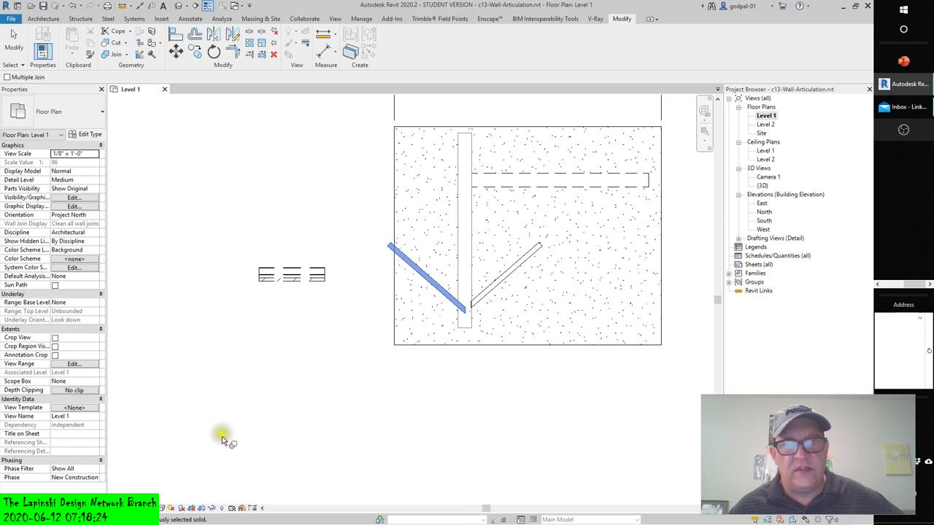
pyautogui.click(450, 284)
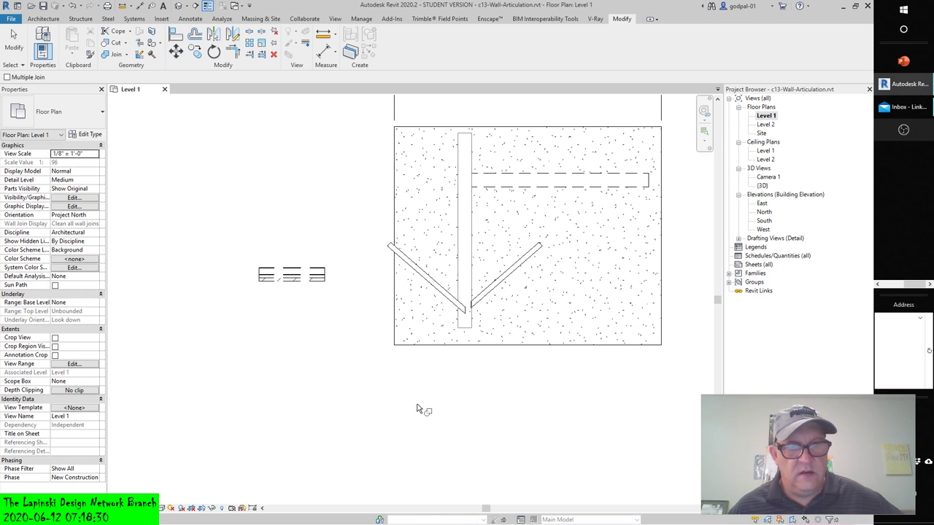
pyautogui.click(465, 321)
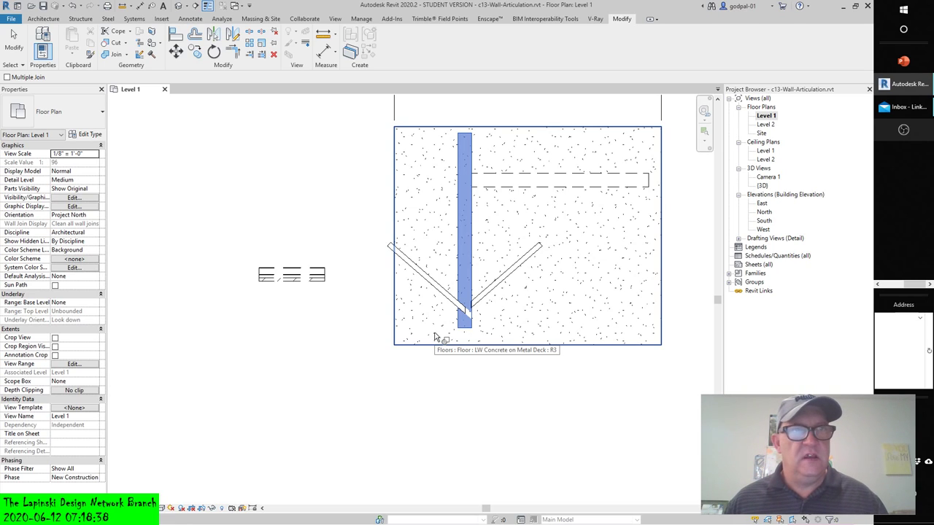
pyautogui.press('Escape')
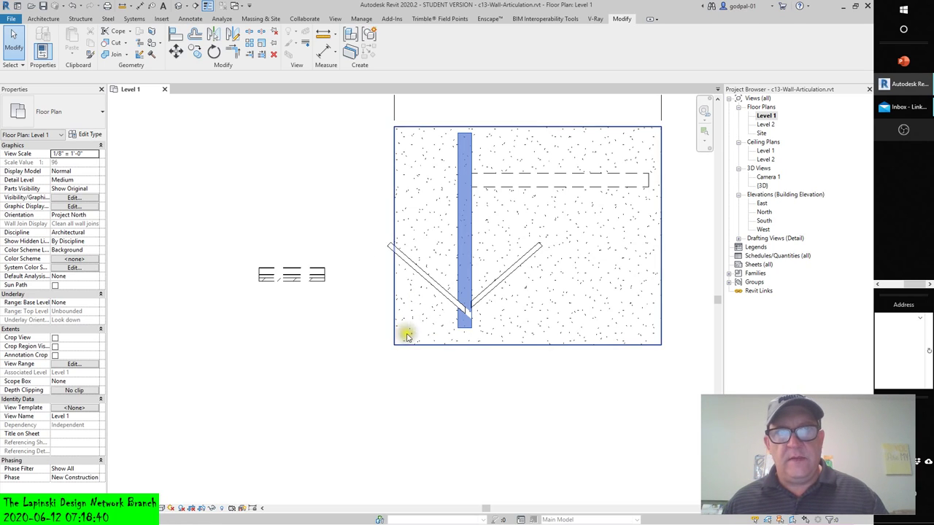
# Try to join the left diagonal wall to the right diagonal wall with Join Geometry.
pyautogui.click(445, 295)
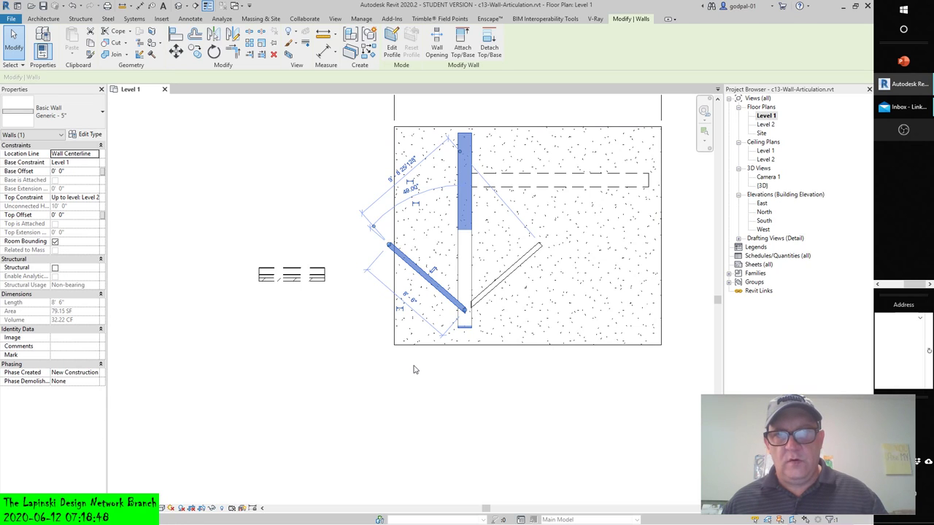
pyautogui.press('j')
pyautogui.press('g')
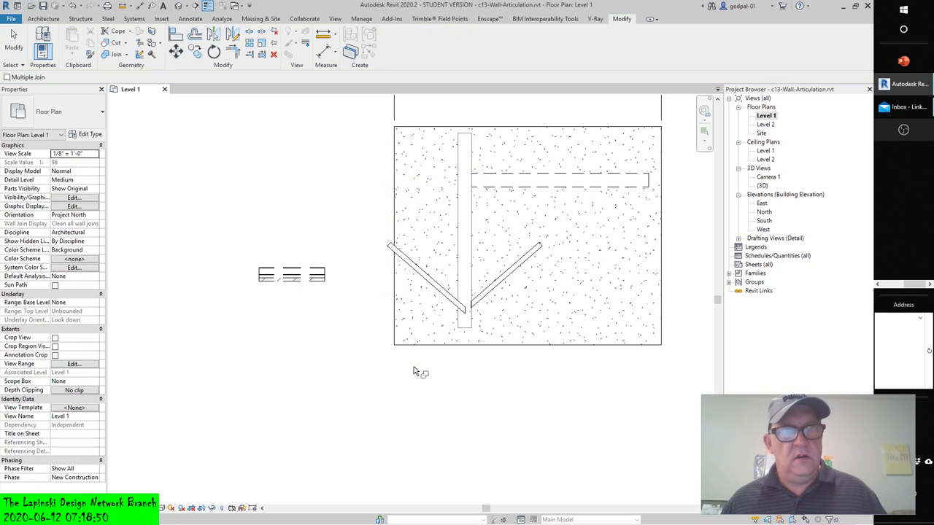
pyautogui.click(432, 343)
pyautogui.click(449, 304)
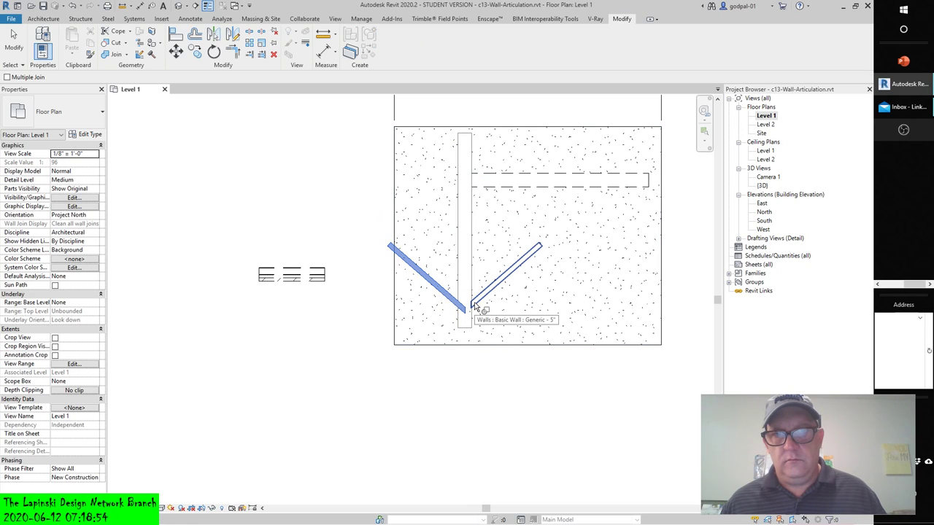
pyautogui.click(473, 306)
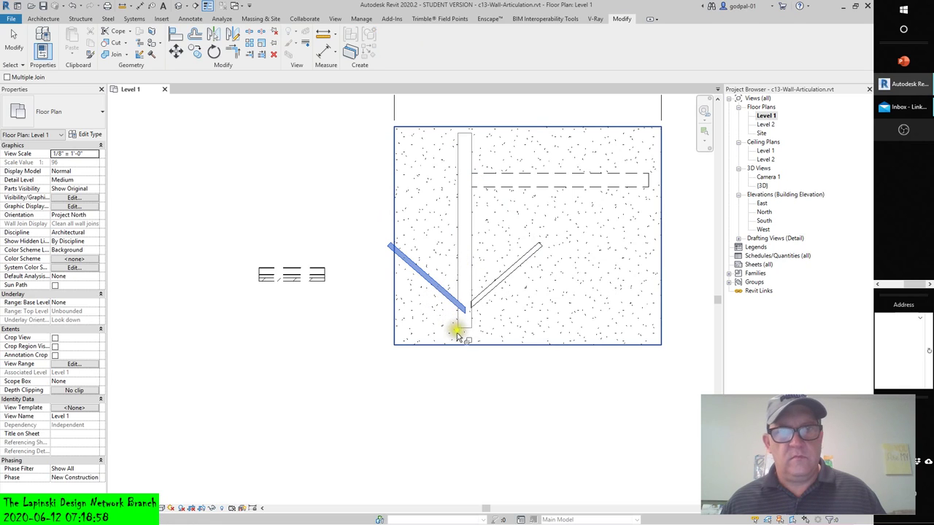
pyautogui.click(472, 306)
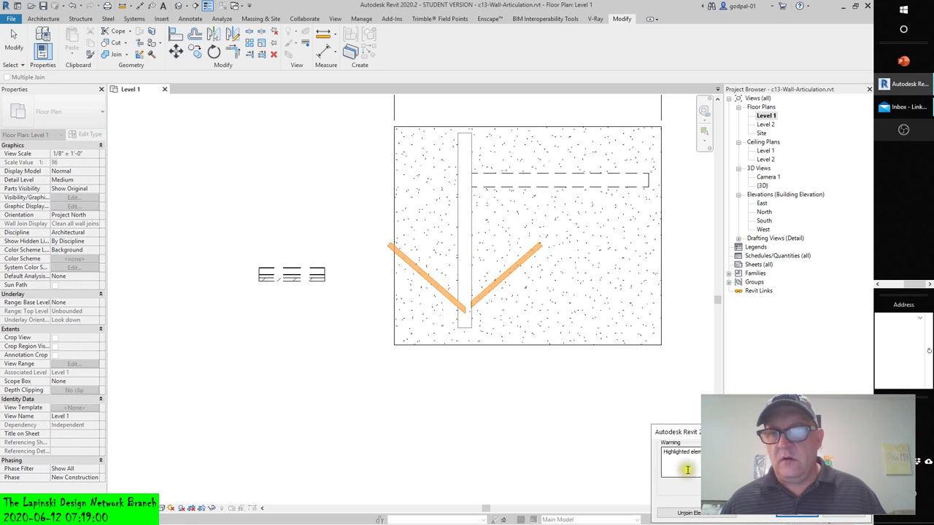
pyautogui.press('Escape')
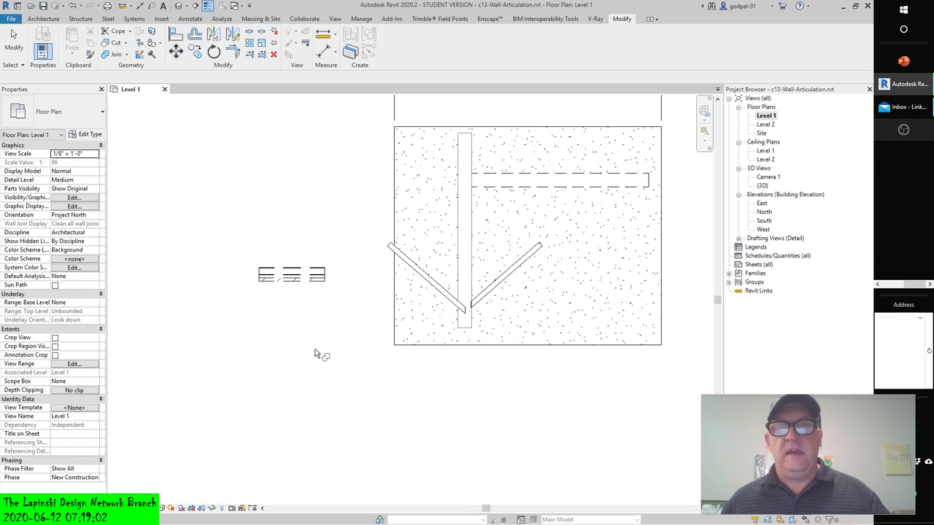
pyautogui.press('Escape')
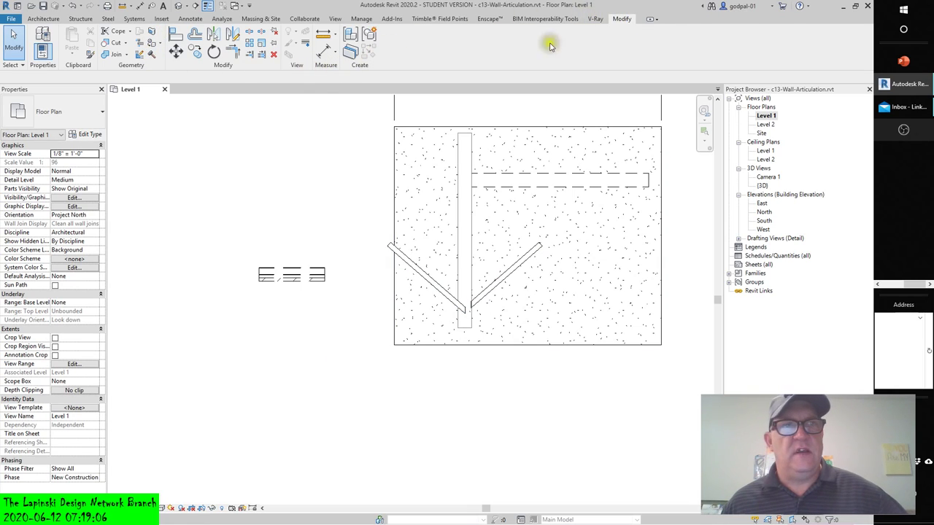
# Match the left diagonal wall's type to the vertical Exterior - Brick on Mtl. Stud wall.
pyautogui.click(89, 56)
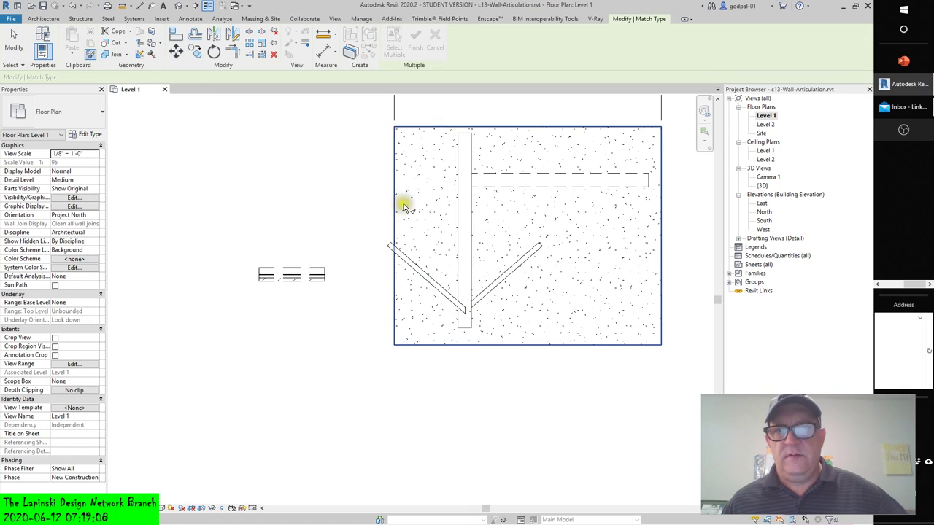
pyautogui.click(457, 286)
pyautogui.click(443, 292)
pyautogui.press('Escape')
pyautogui.press('Escape')
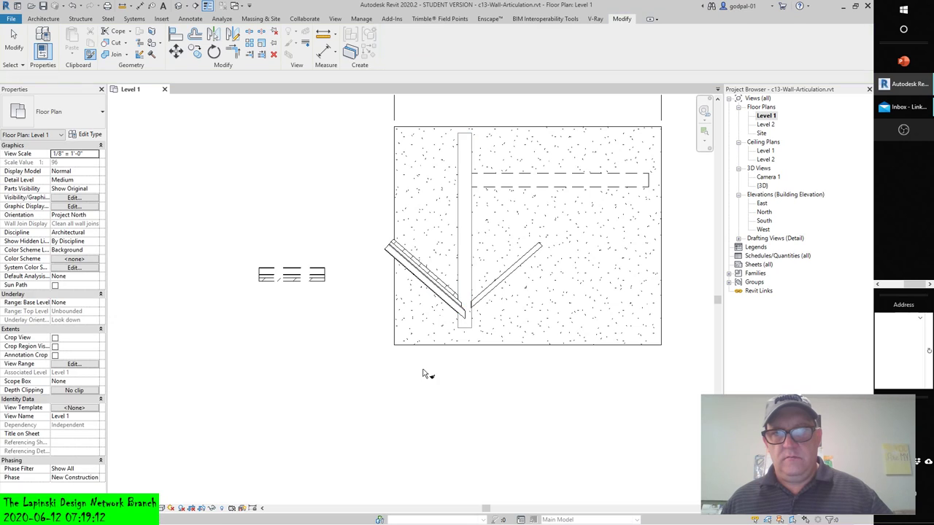
# Draw a vertical Generic - 5" architectural wall along the existing vertical wall's centerline, from below its lower end to above the diagonals' junctions.
pyautogui.scroll(2, 437, 343)
pyautogui.scroll(1, 448, 323)
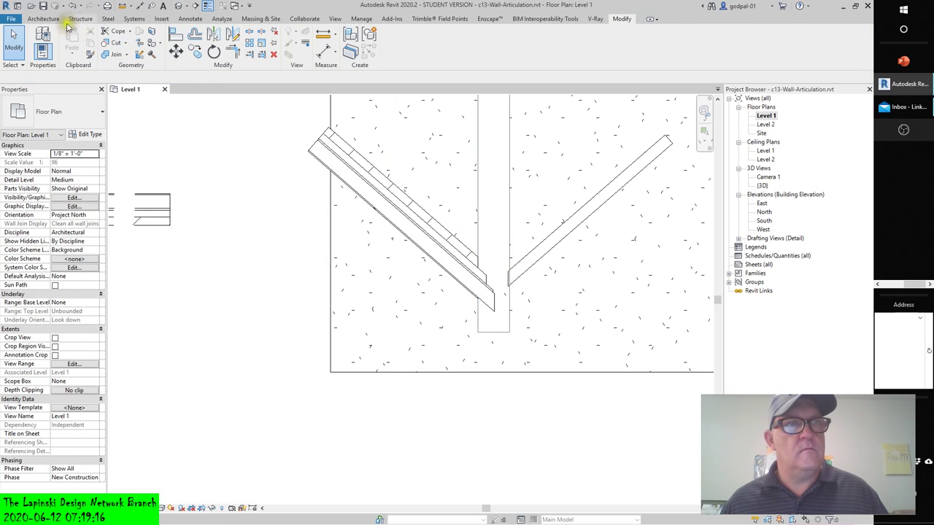
pyautogui.click(43, 18)
pyautogui.click(40, 59)
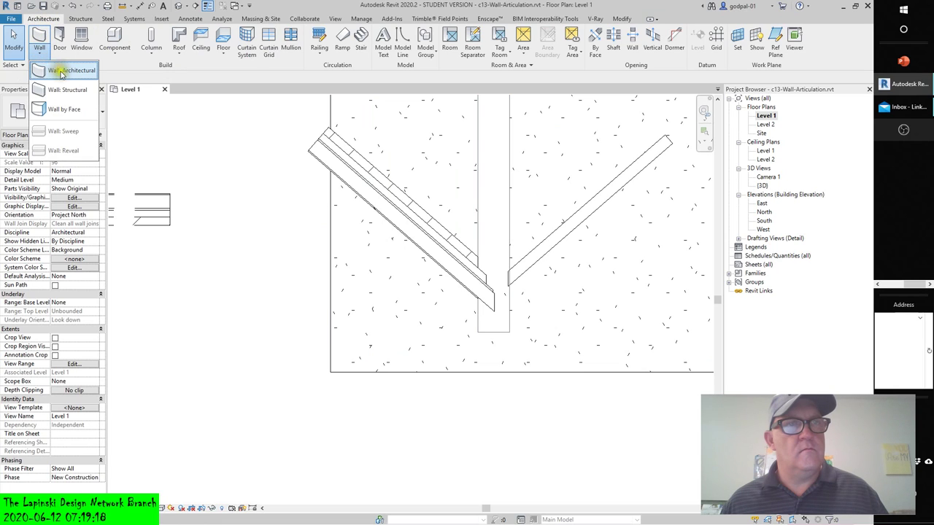
pyautogui.click(64, 69)
pyautogui.click(495, 359)
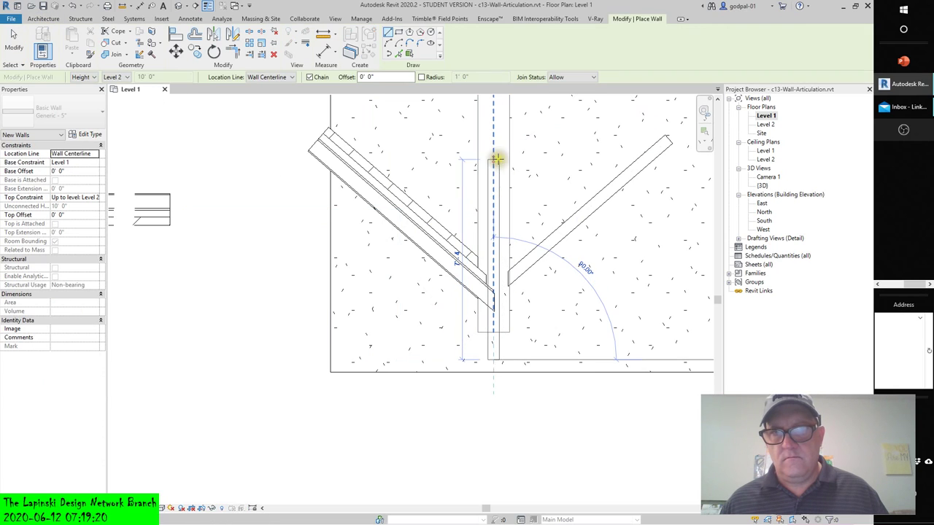
pyautogui.click(493, 154)
pyautogui.press('Escape')
pyautogui.press('Escape')
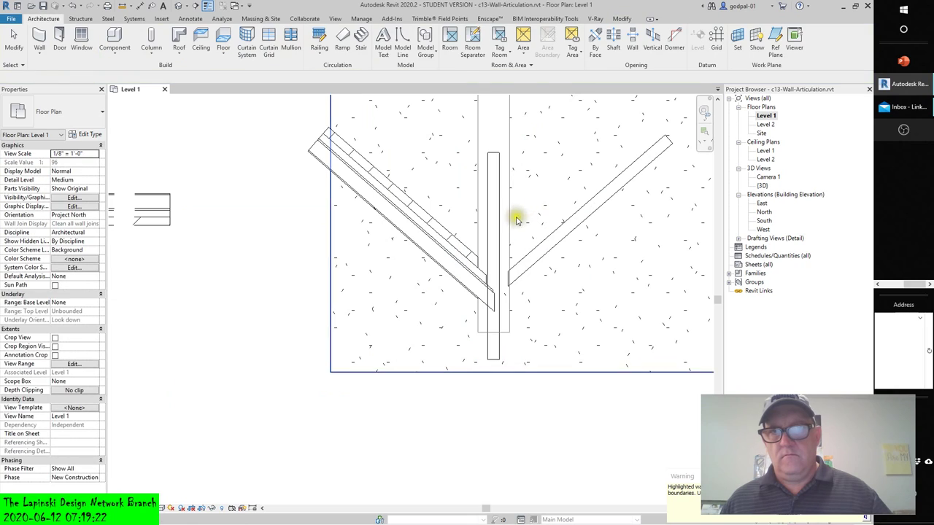
# Delete the original vertical brick wall and the right diagonal wall, keeping the new vertical wall.
pyautogui.click(503, 215)
pyautogui.click(521, 228)
pyautogui.click(537, 248)
pyautogui.press('Delete')
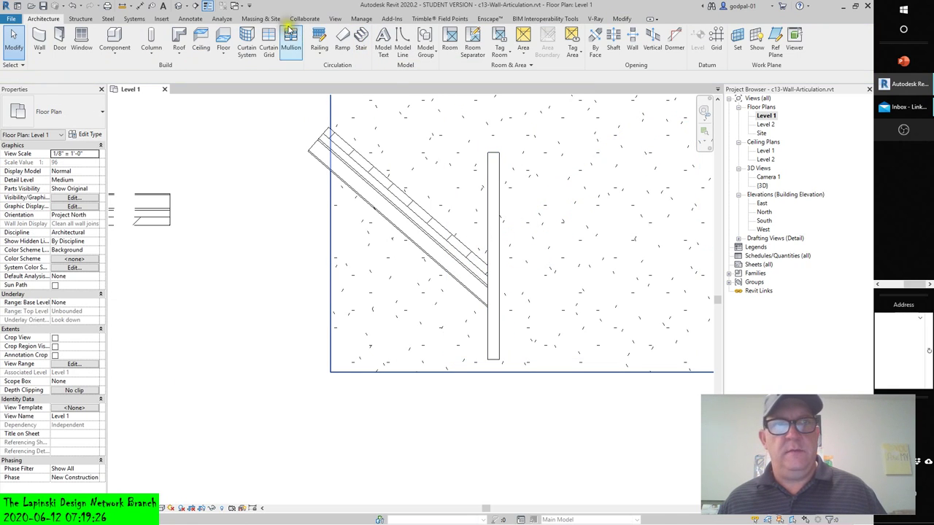
# Match the new vertical wall's type to the diagonal Exterior - Brick on Mtl. Stud wall.
pyautogui.click(624, 19)
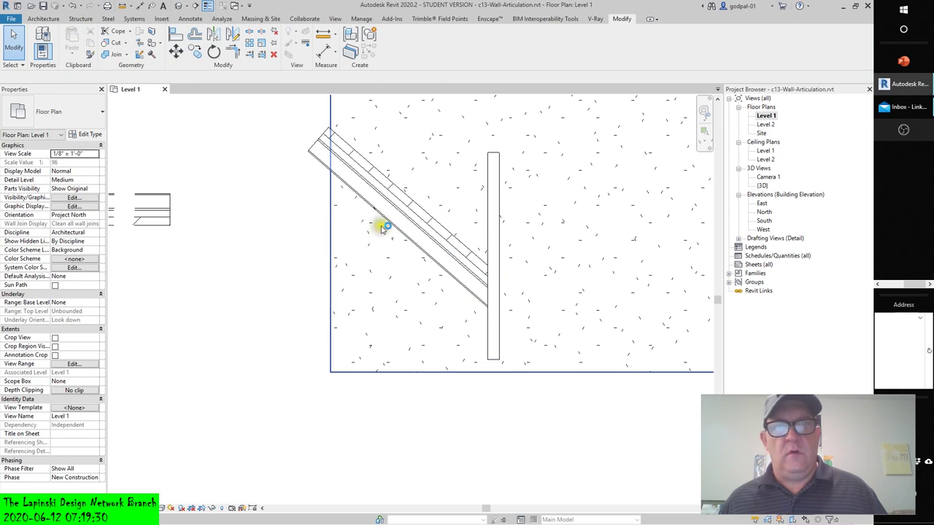
pyautogui.click(88, 56)
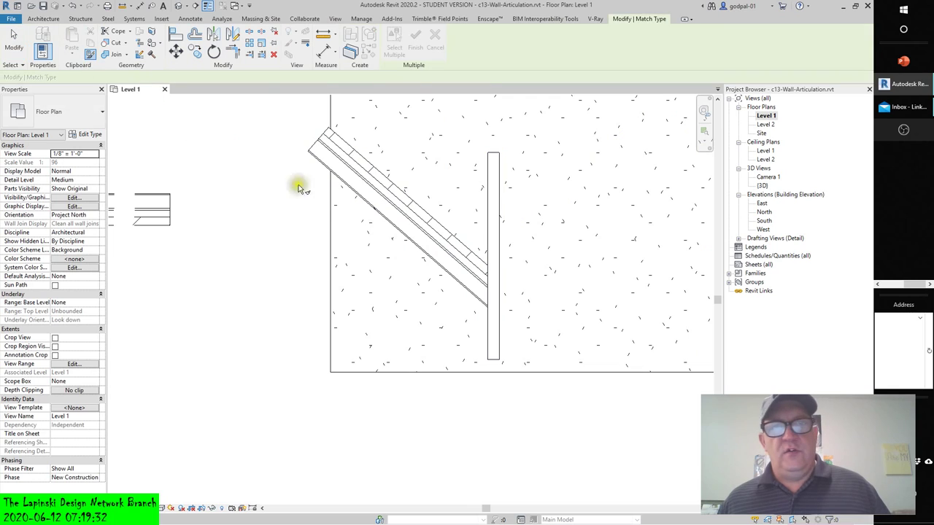
pyautogui.click(392, 220)
pyautogui.click(496, 245)
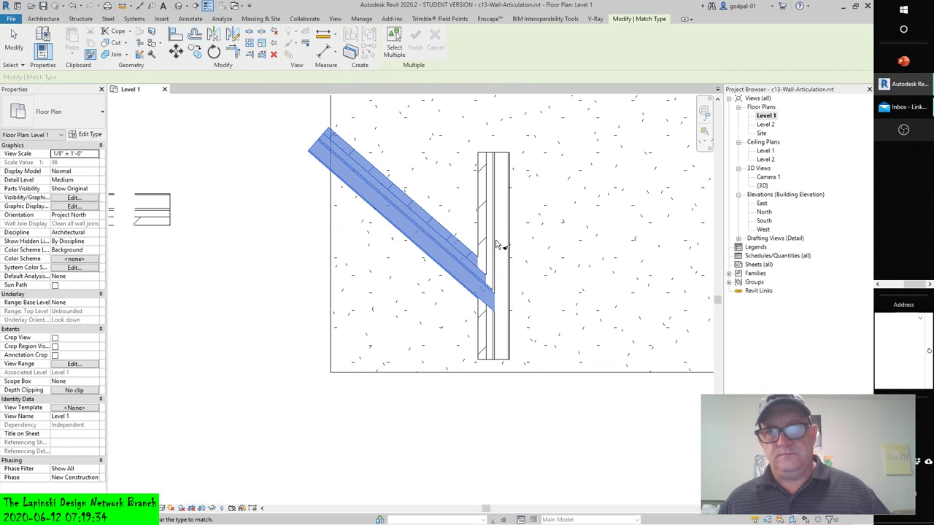
pyautogui.press('Escape')
pyautogui.press('Escape')
pyautogui.scroll(-1, 467, 314)
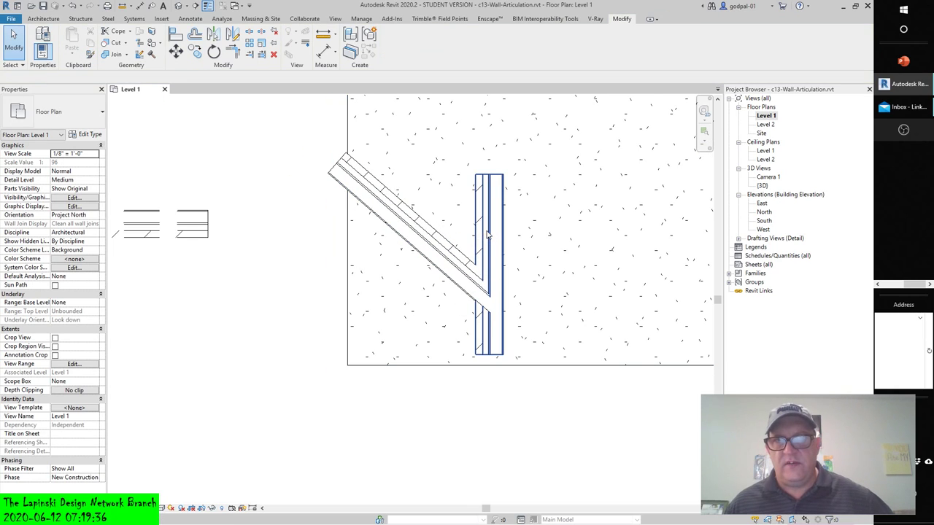
# Stretch the vertical brick wall's upper end upward past the dashed horizontal wall.
pyautogui.click(488, 177)
pyautogui.scroll(-1, 489, 175)
pyautogui.moveTo(488, 177); pyautogui.dragTo(491, 121)
pyautogui.scroll(-2, 503, 189)
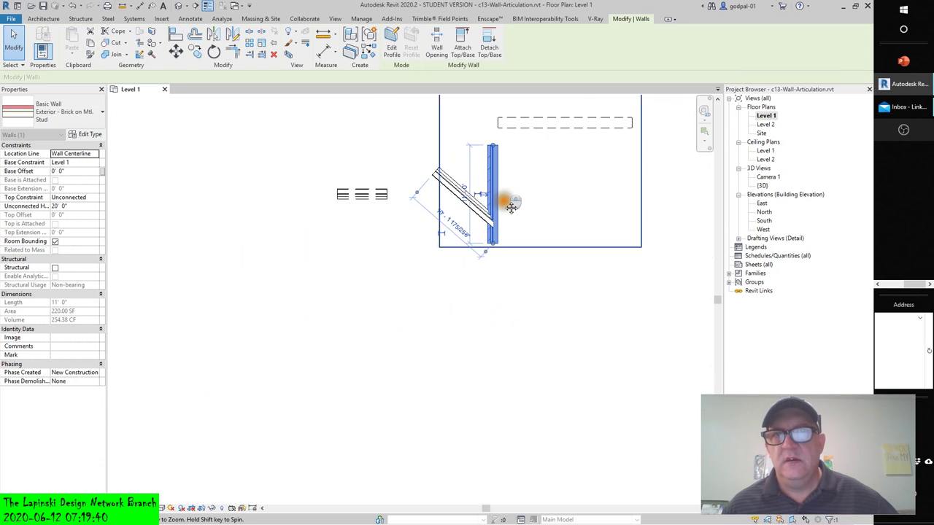
pyautogui.press('r')
pyautogui.press('s')
pyautogui.press('Escape')
pyautogui.click(486, 167)
pyautogui.click(496, 198)
# Try to join the diagonal brick wall to the lengthened vertical brick wall with Join Geometry.
pyautogui.scroll(1, 495, 303)
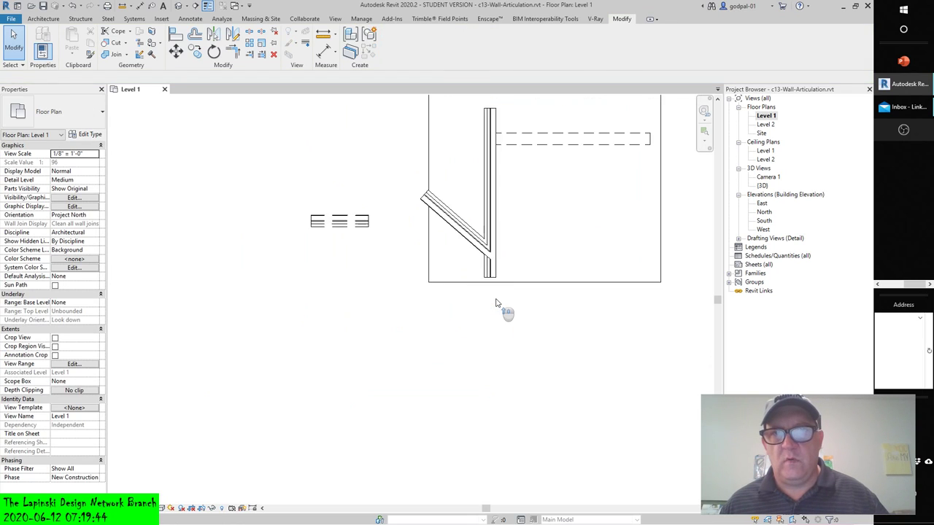
pyautogui.scroll(2, 496, 303)
pyautogui.click(486, 281)
pyautogui.click(471, 296)
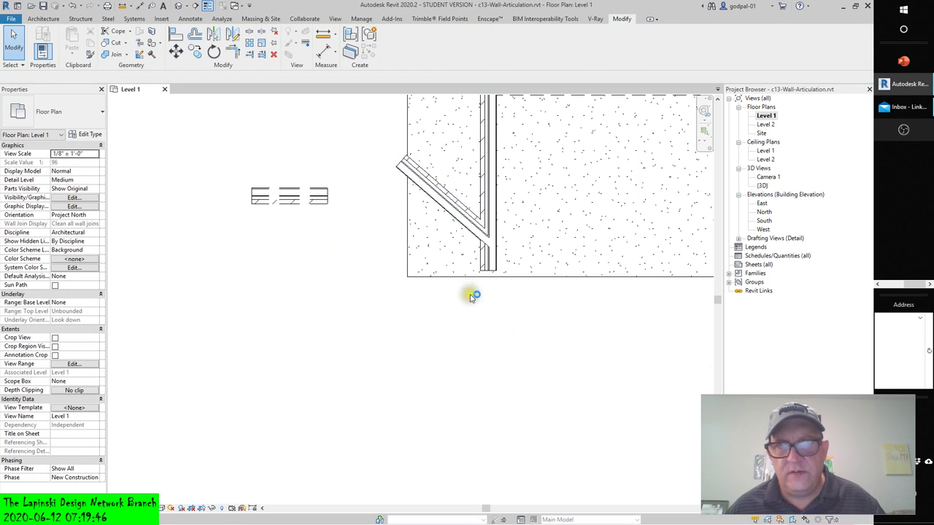
pyautogui.click(478, 315)
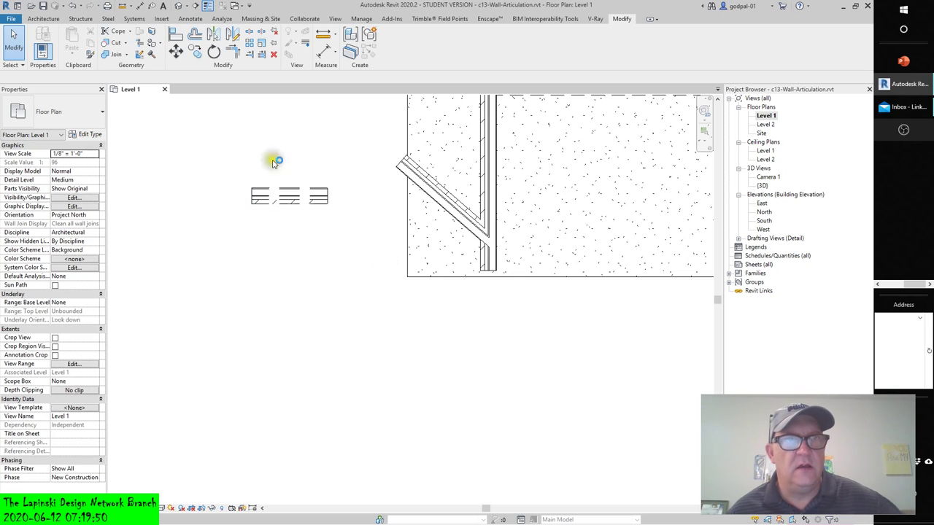
pyautogui.click(113, 54)
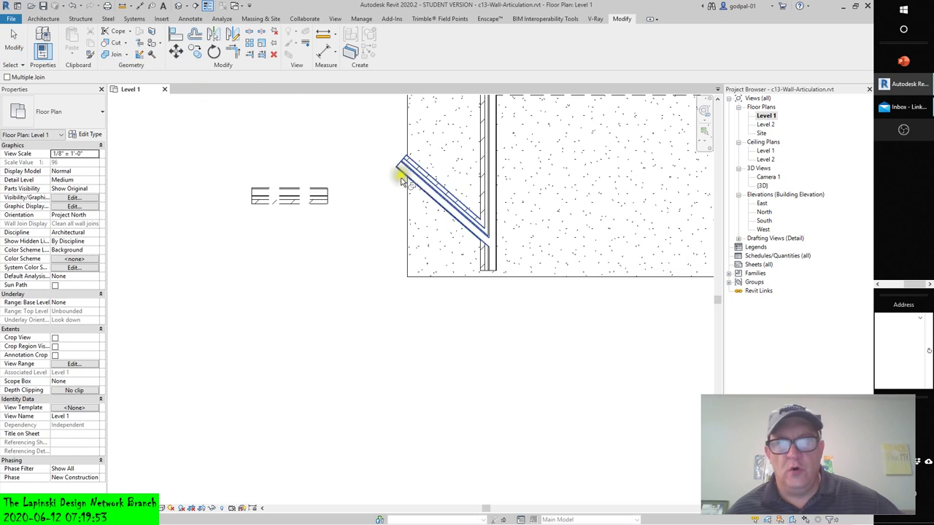
pyautogui.click(487, 232)
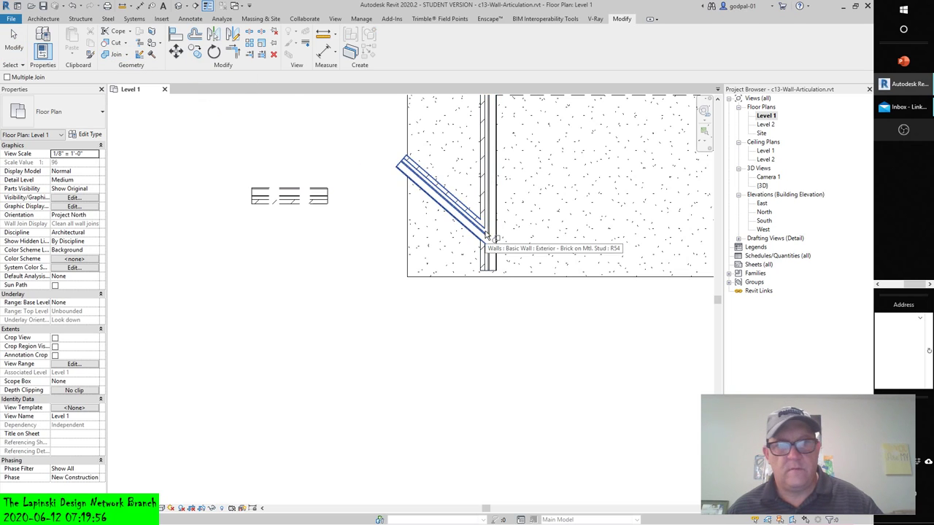
pyautogui.click(490, 241)
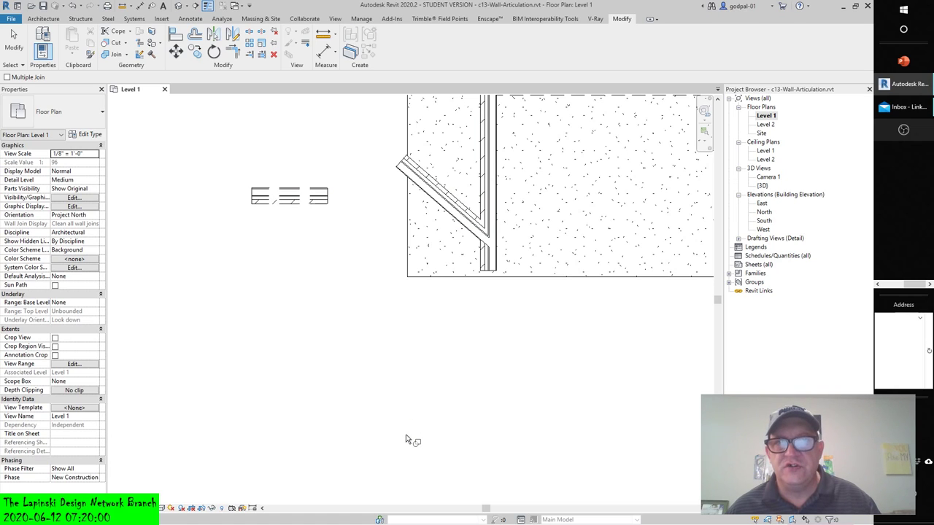
pyautogui.press('Escape')
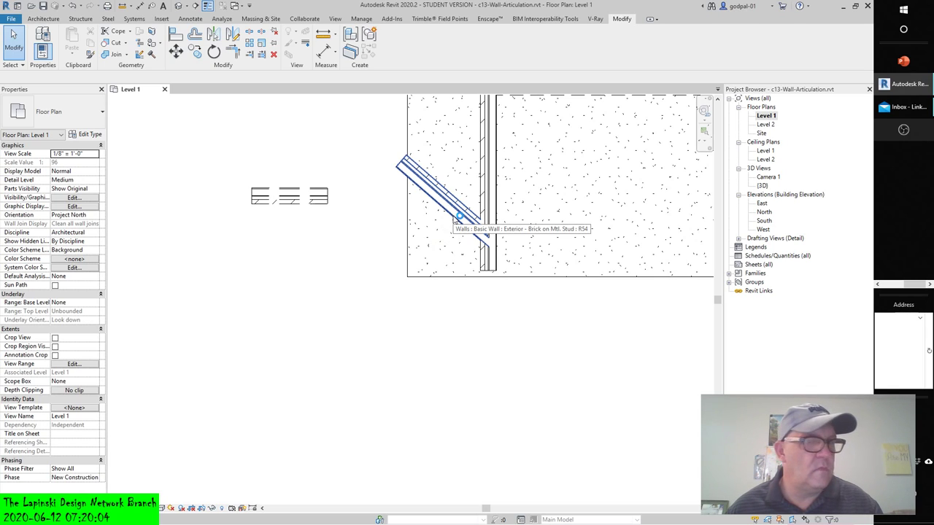
# Stretch the diagonal brick wall's lower end across and past the vertical brick wall, to a length of about 11'-0".
pyautogui.click(475, 232)
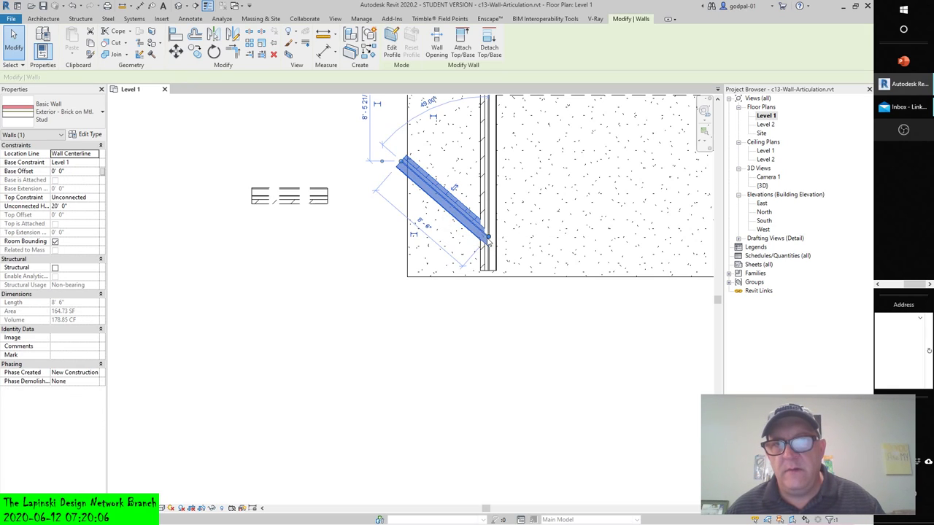
pyautogui.moveTo(486, 239); pyautogui.dragTo(515, 257)
pyautogui.click(521, 327)
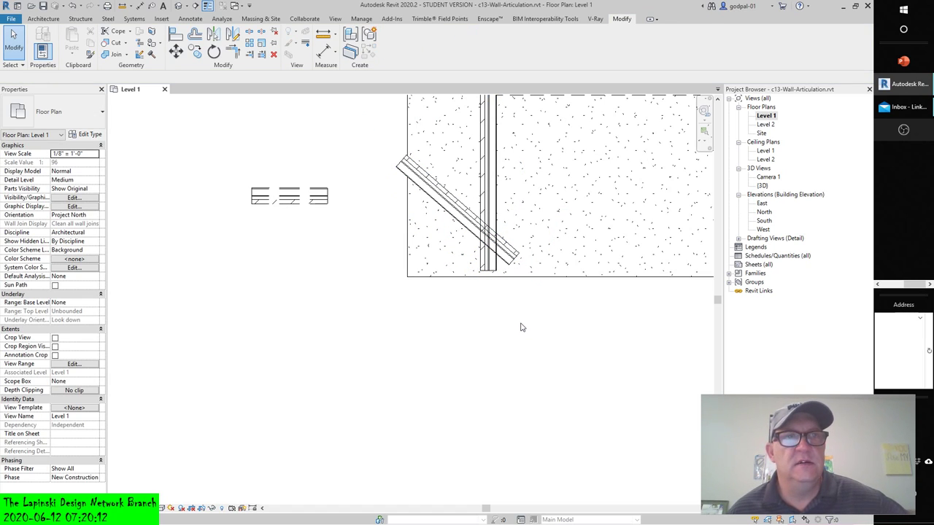
# Join the diagonal brick wall to the vertical brick wall with Join Geometry, and undo and redo the join to compare.
pyautogui.click(111, 54)
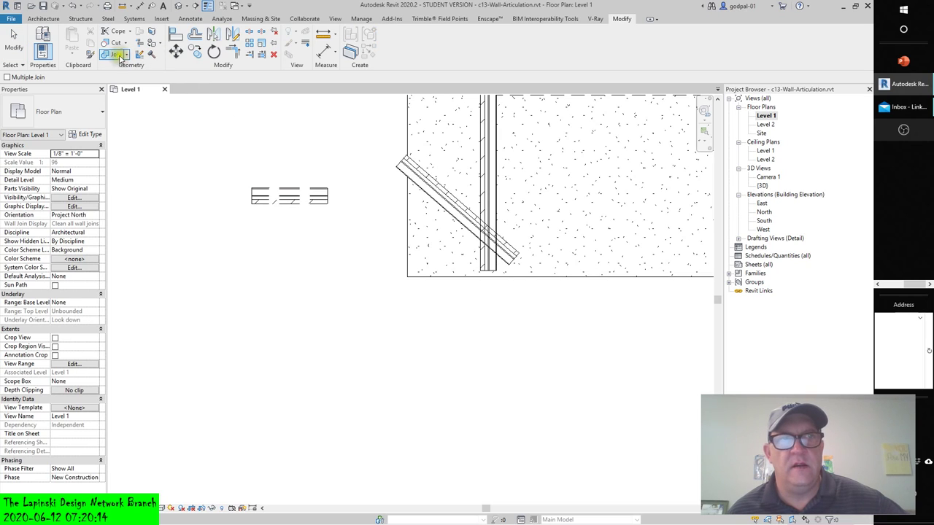
pyautogui.click(447, 251)
pyautogui.click(493, 250)
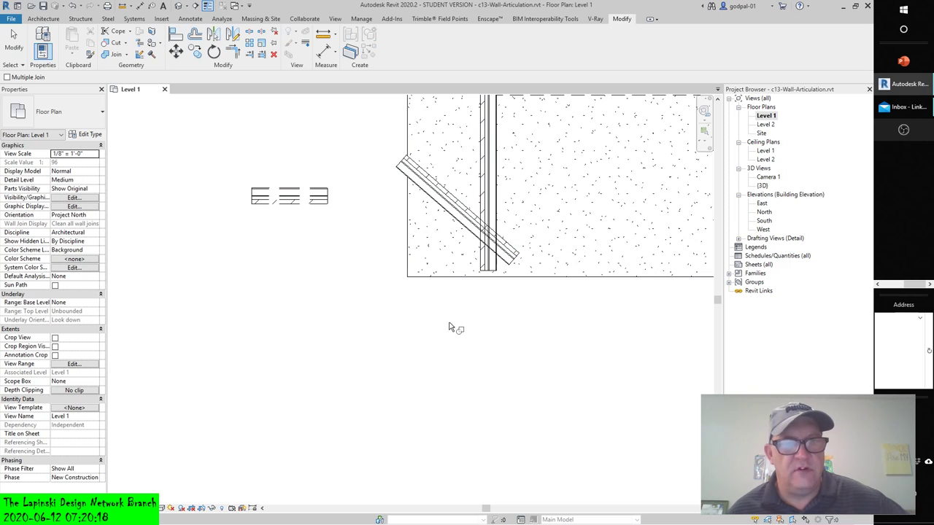
pyautogui.click(447, 208)
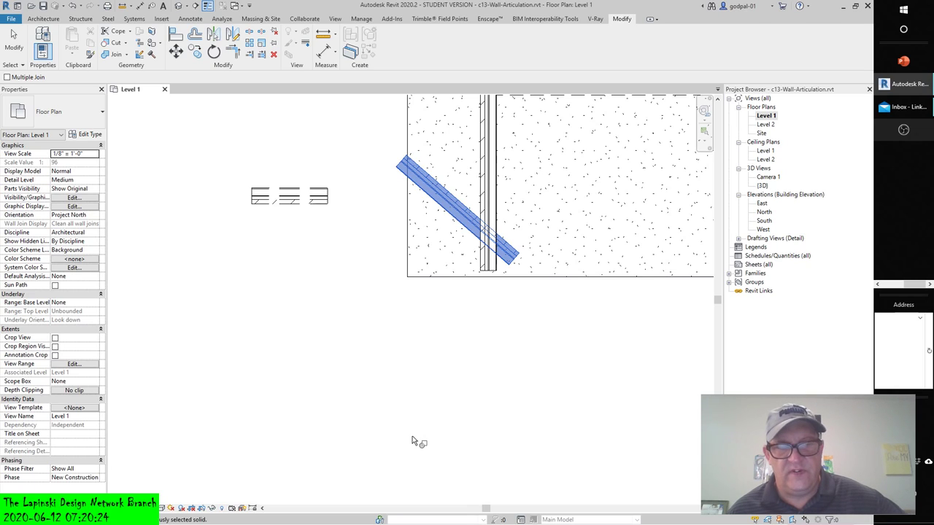
pyautogui.click(487, 213)
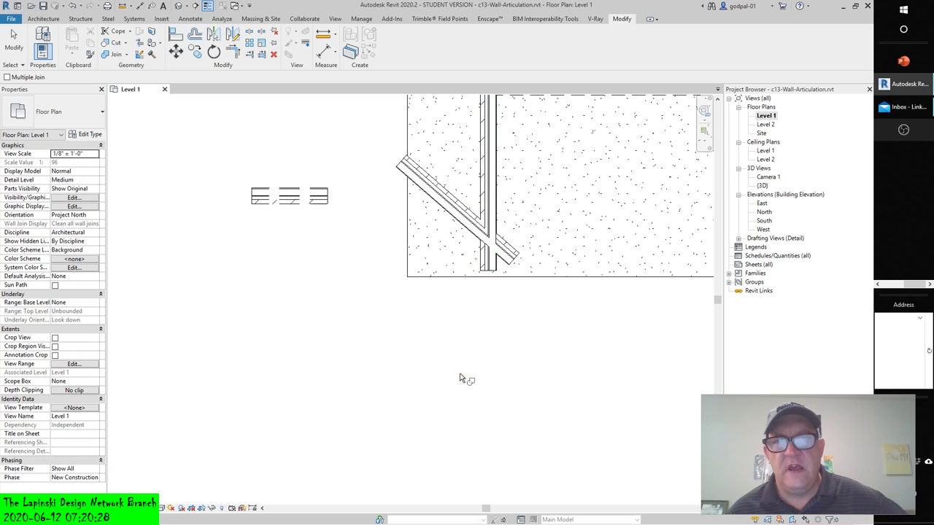
pyautogui.click(71, 7)
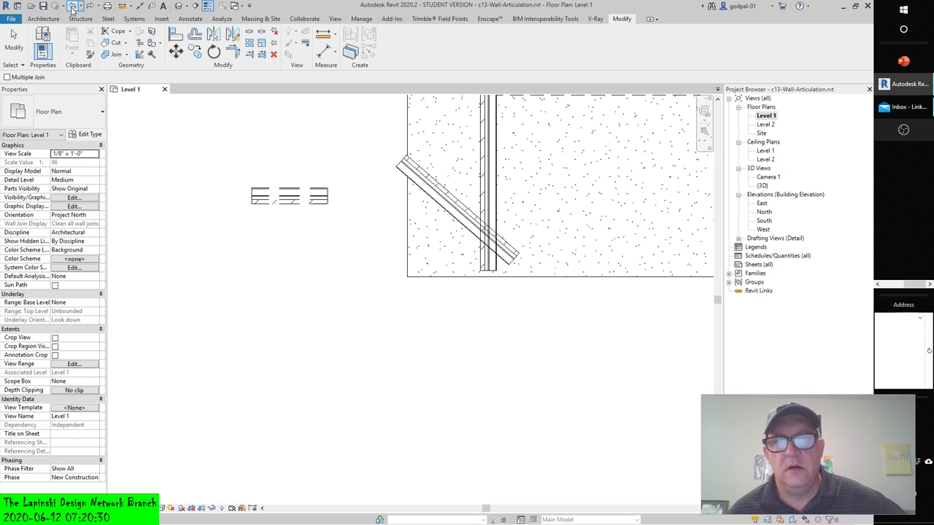
pyautogui.click(90, 6)
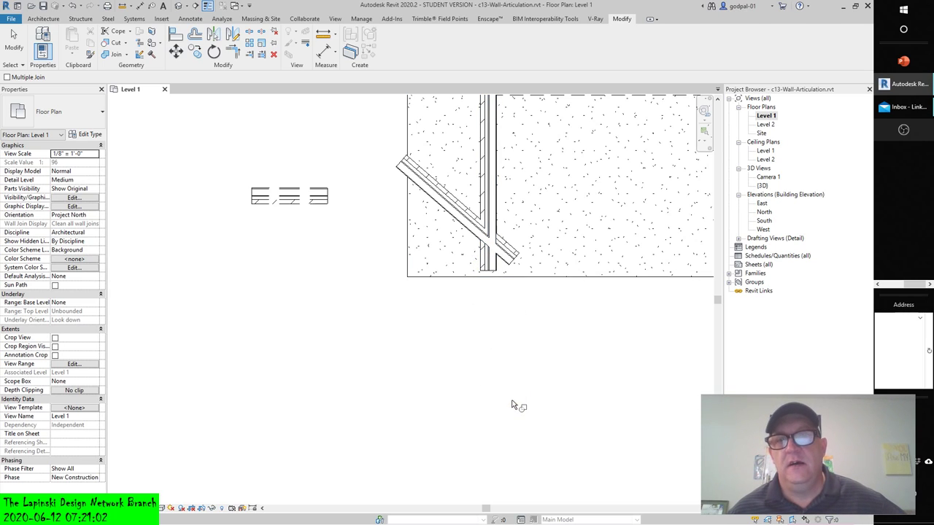
pyautogui.click(13, 38)
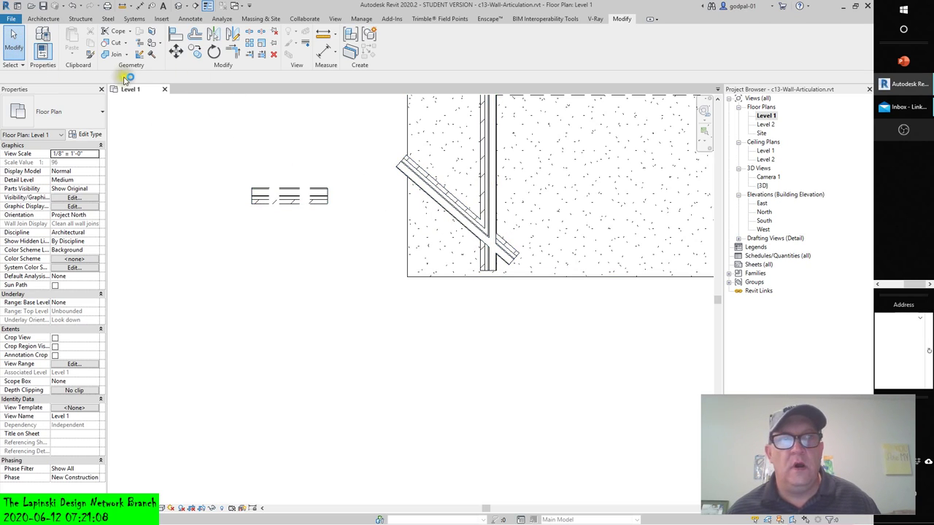
# Delete the short horizontal brick wall outside the floor slab.
pyautogui.click(289, 196)
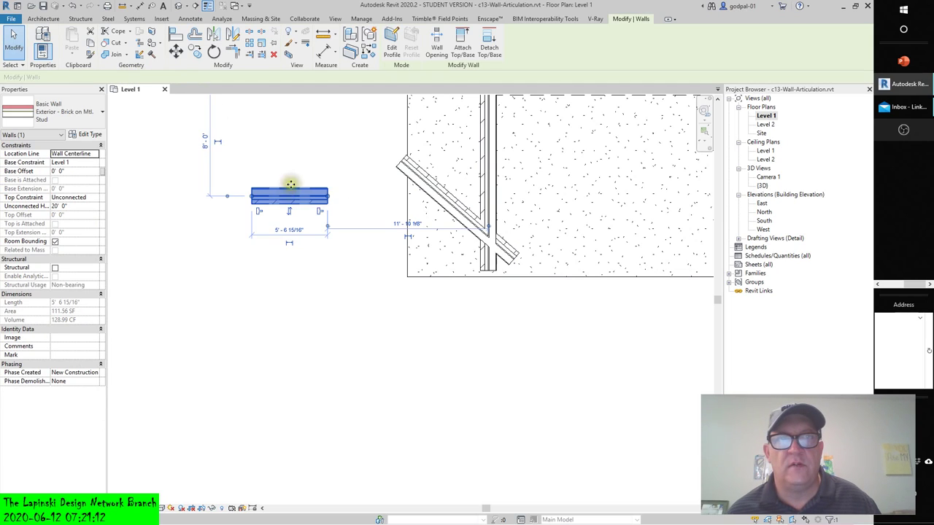
pyautogui.click(273, 54)
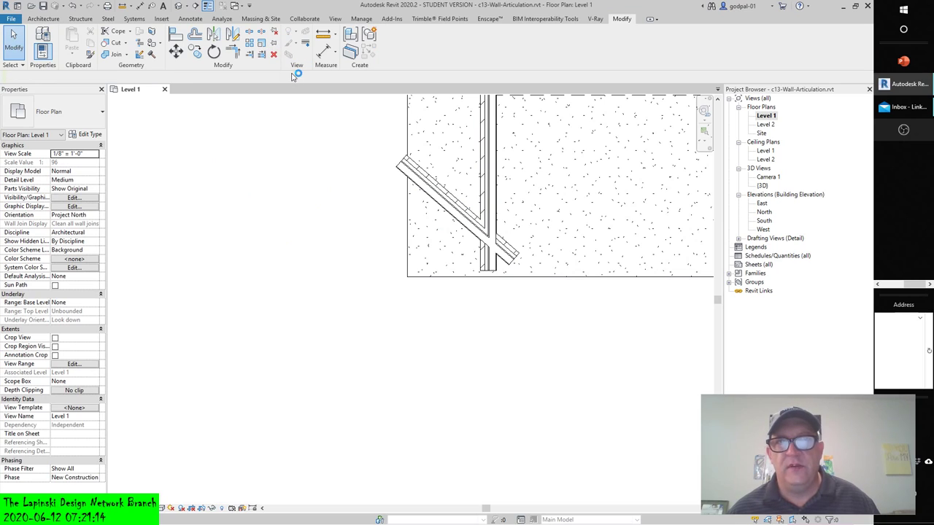
# Nudge the joined diagonal brick wall upward and to the right so it crosses the vertical wall higher up.
pyautogui.click(468, 220)
pyautogui.moveTo(467, 220)
pyautogui.mouseDown()
pyautogui.moveTo(469, 197)
pyautogui.moveTo(469, 223)
pyautogui.mouseUp()
pyautogui.press('Up')
pyautogui.press('Up')
pyautogui.press('Up')
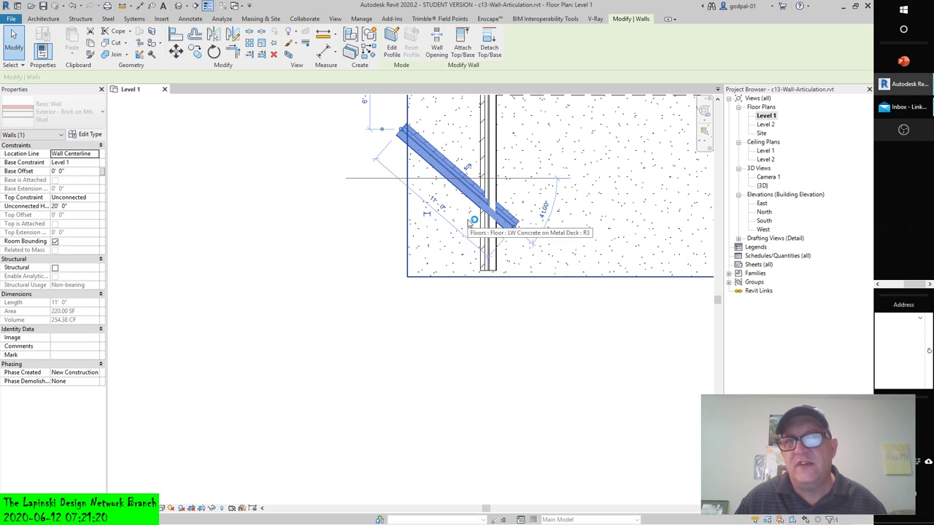
pyautogui.press('Right')
pyautogui.press('Right')
pyautogui.press('Right')
pyautogui.press('Right')
pyautogui.press('Right')
pyautogui.press('Right')
pyautogui.press('Right')
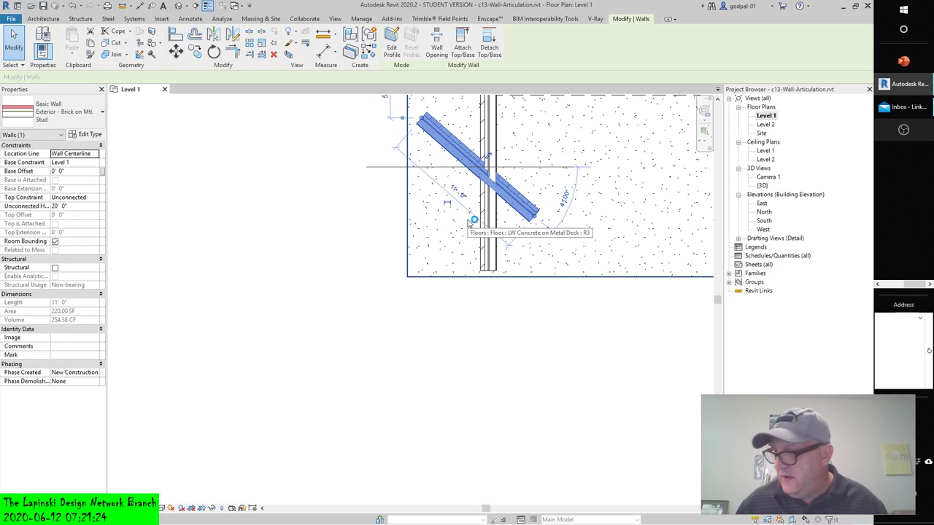
pyautogui.click(365, 321)
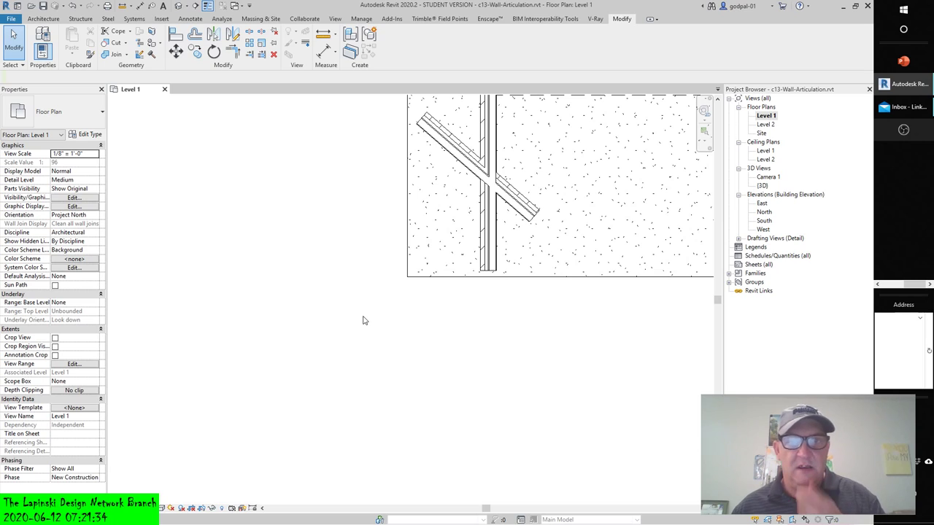
# Shorten the diagonal brick wall's lower end to a length of about 8'-6", leaving a stub past the vertical wall.
pyautogui.click(530, 211)
pyautogui.moveTo(533, 213); pyautogui.dragTo(509, 195)
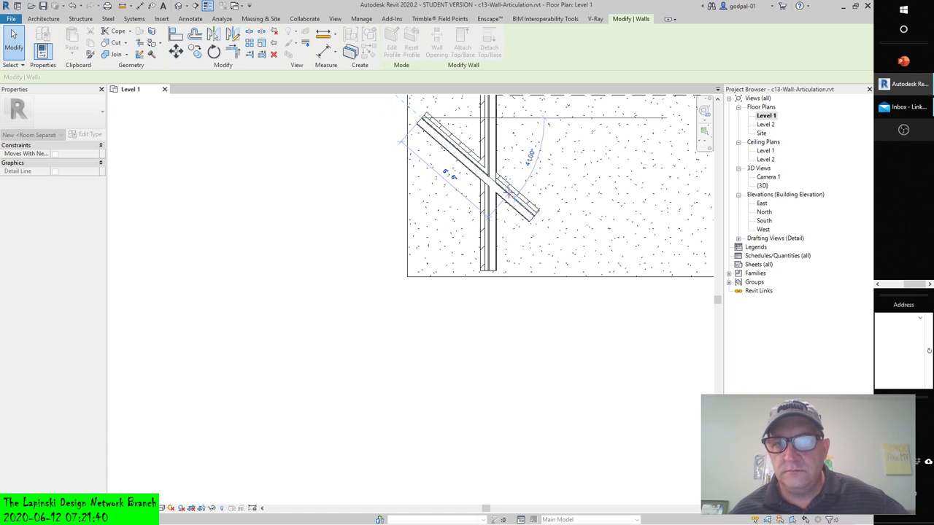
pyautogui.click(493, 318)
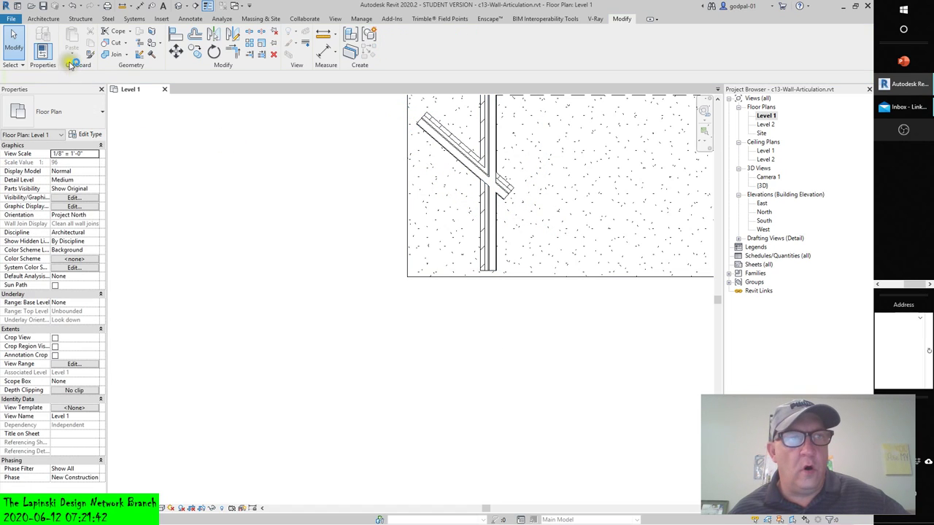
# Draw an Exterior - Brick and CMU on MTL. Stud wall from the vertical wall's lower end, up to the right at 45°.
pyautogui.click(488, 251)
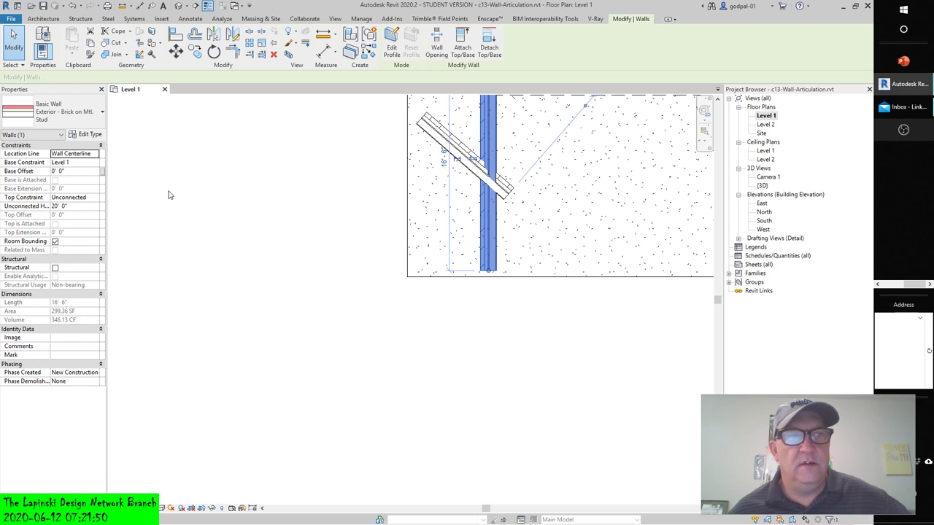
pyautogui.click(167, 168)
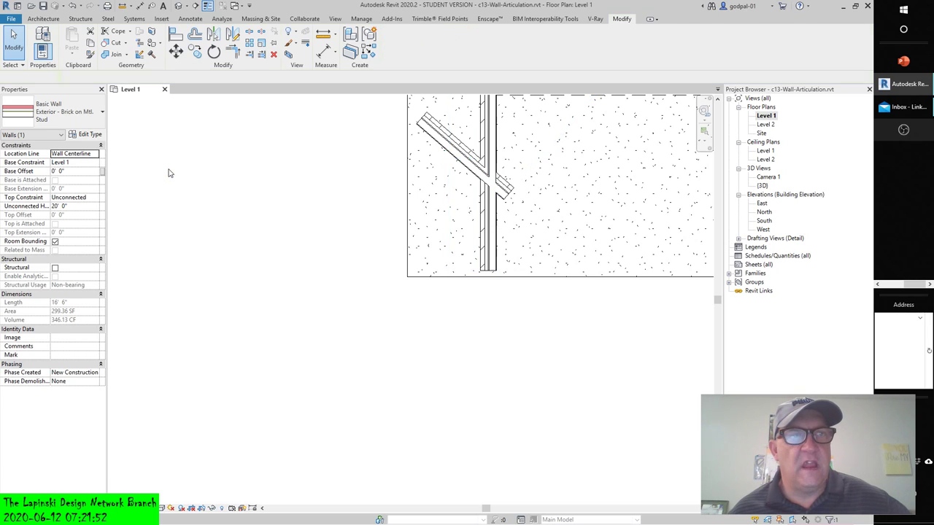
pyautogui.click(43, 18)
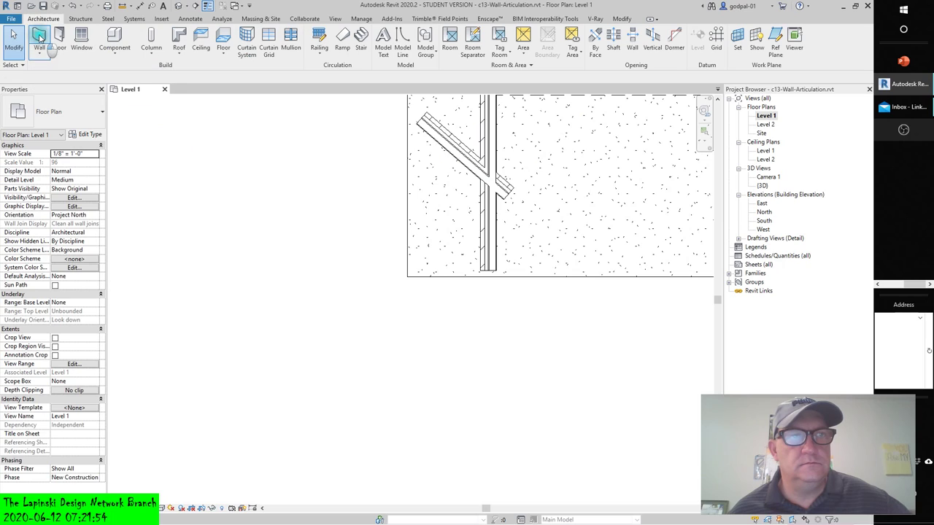
pyautogui.click(36, 40)
pyautogui.click(95, 115)
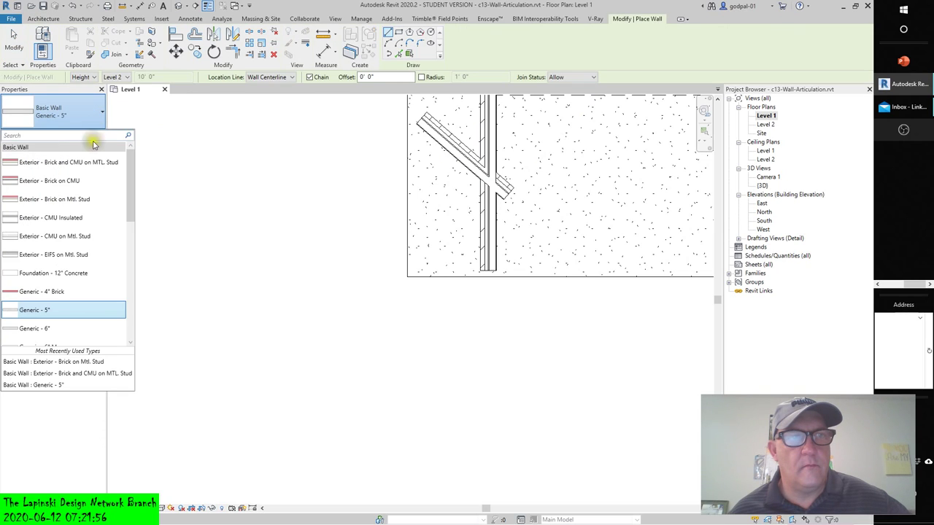
pyautogui.click(87, 163)
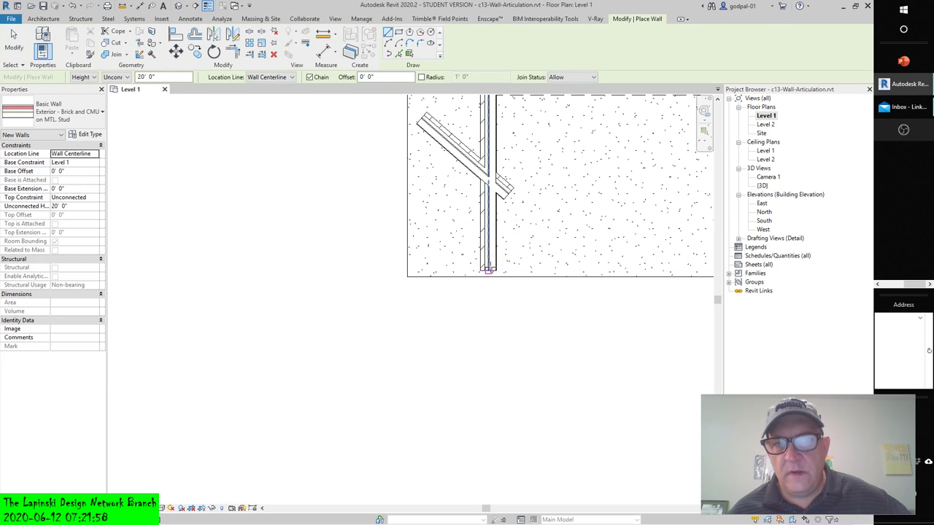
pyautogui.click(488, 270)
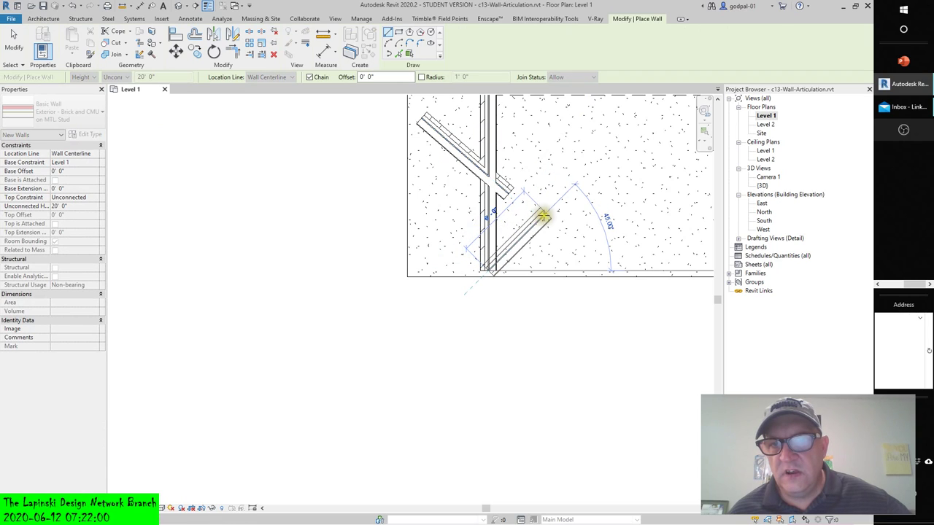
pyautogui.click(583, 171)
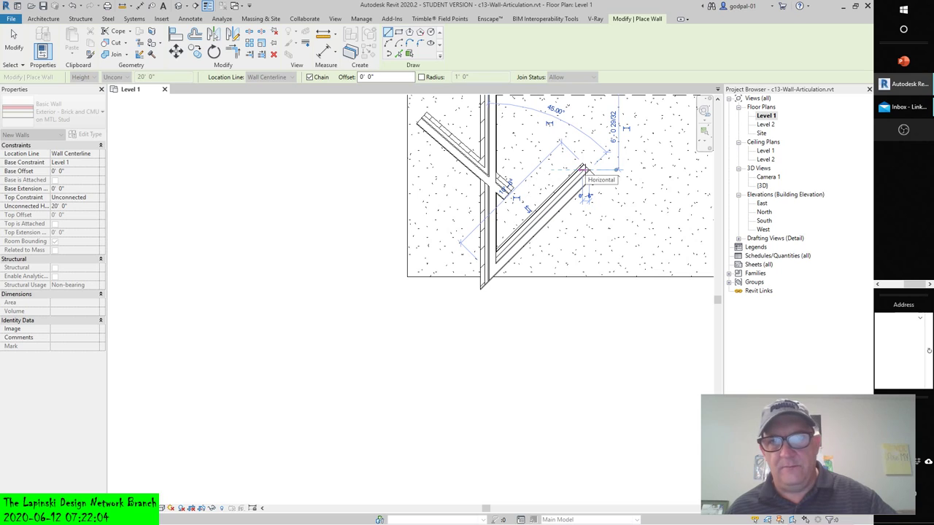
pyautogui.press('Escape')
pyautogui.press('Escape')
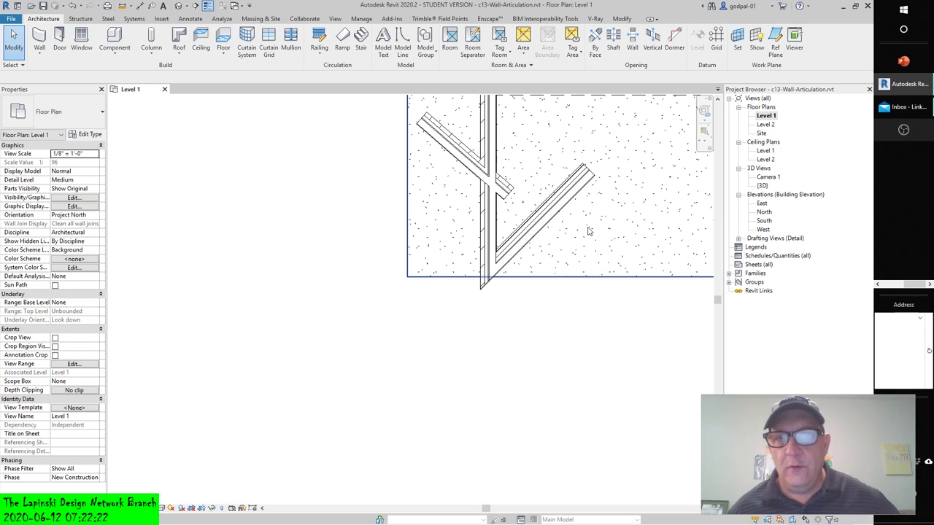
# Try to join the new diagonal Brick and CMU wall to the vertical brick wall with Join Geometry.
pyautogui.scroll(-3, 589, 233)
pyautogui.moveTo(600, 225); pyautogui.dragTo(536, 293, button='middle')
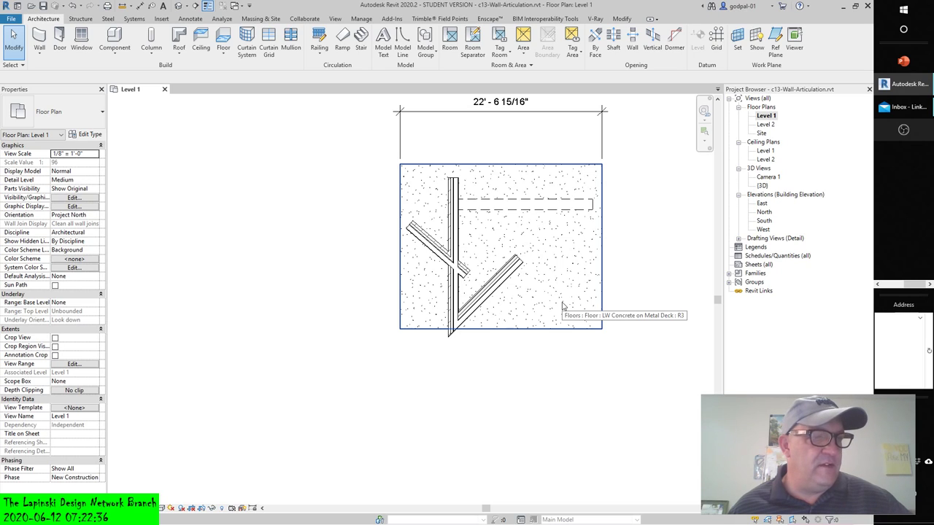
pyautogui.click(621, 18)
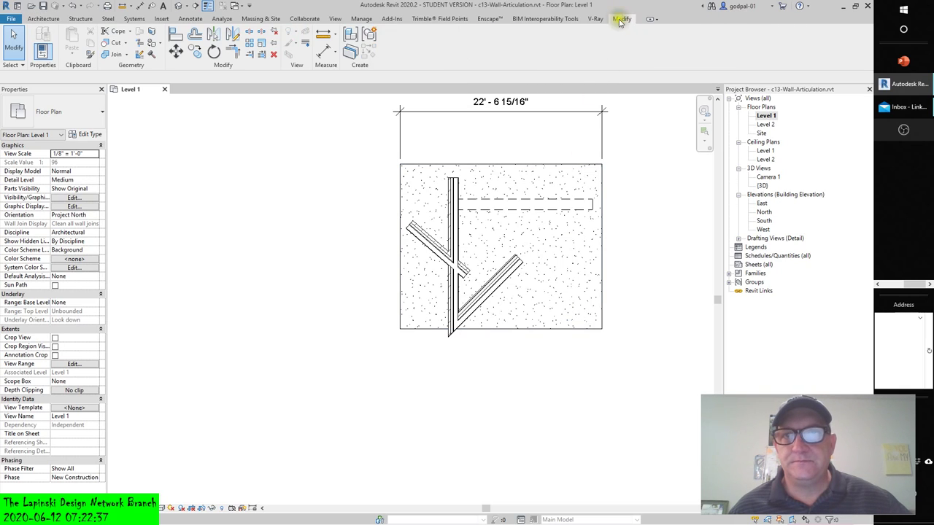
pyautogui.click(111, 54)
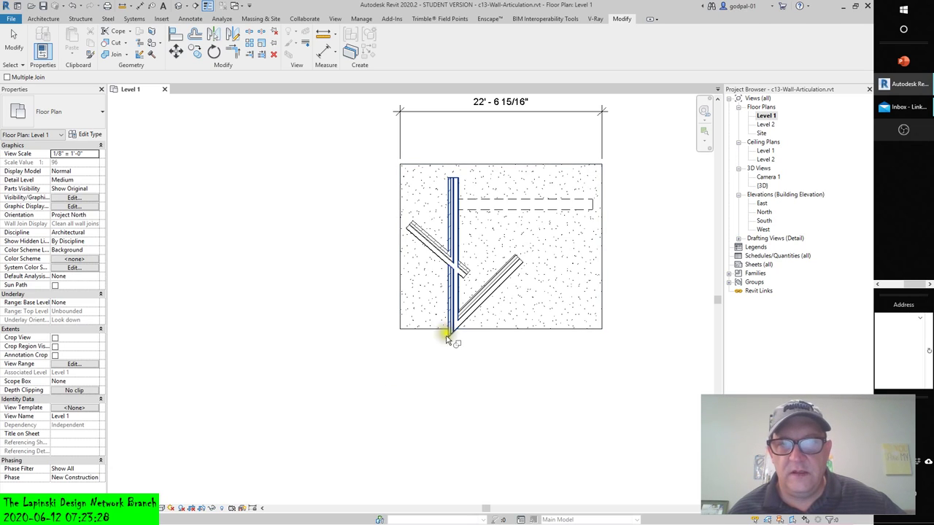
pyautogui.click(467, 312)
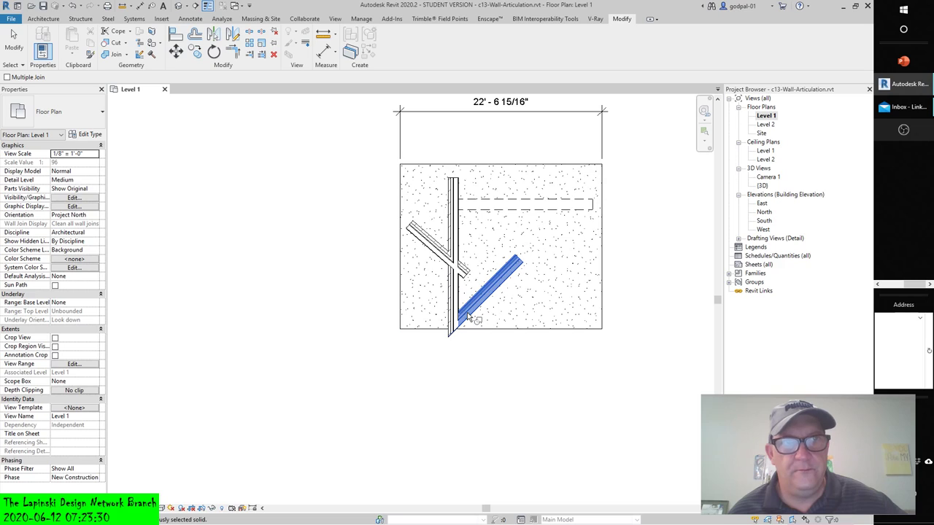
pyautogui.click(356, 414)
pyautogui.click(384, 336)
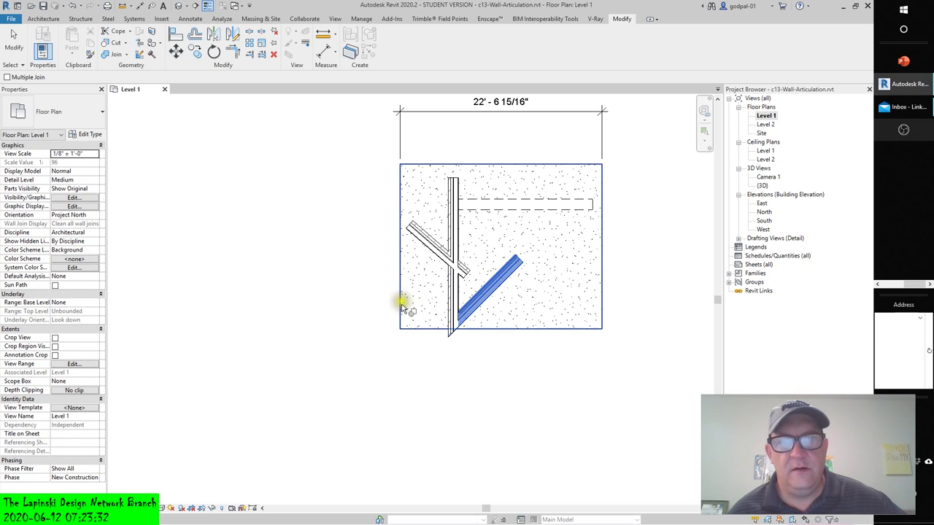
pyautogui.click(454, 295)
pyautogui.click(443, 309)
pyautogui.click(453, 333)
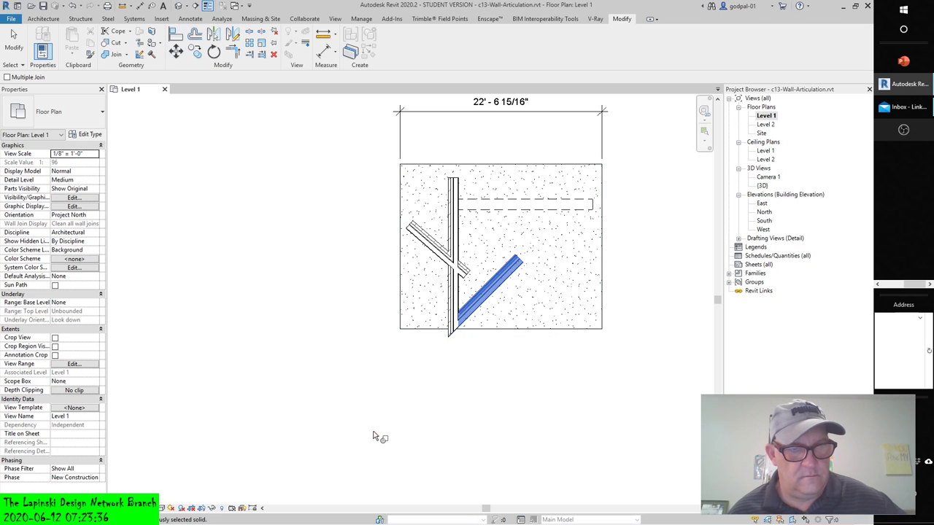
pyautogui.click(446, 257)
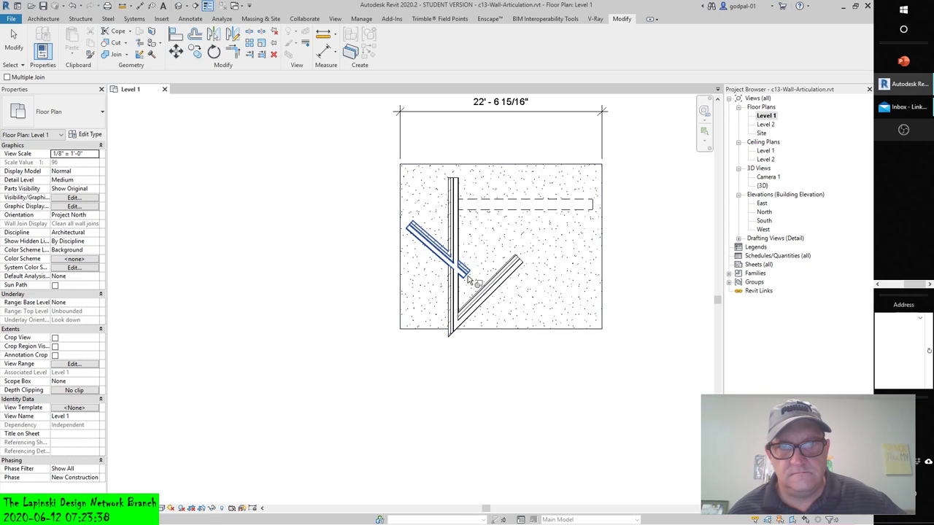
pyautogui.click(473, 280)
pyautogui.click(276, 278)
pyautogui.press('Escape')
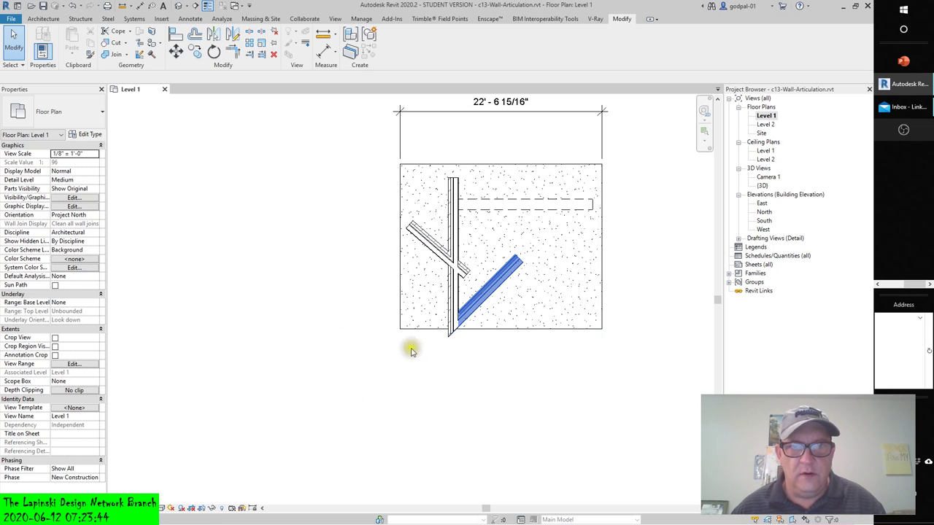
# Stretch the diagonal Brick and CMU wall's lower end past the vertical wall and beyond the slab edge.
pyautogui.click(469, 313)
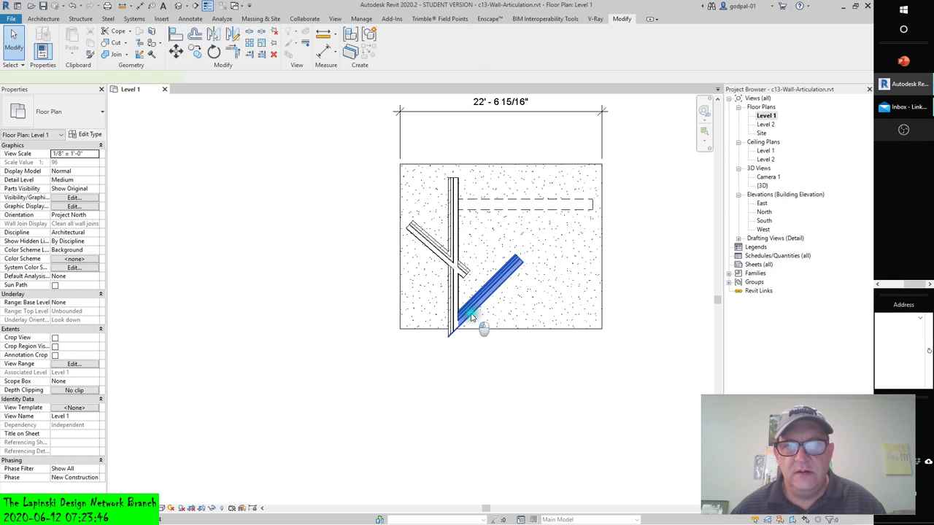
pyautogui.moveTo(452, 328); pyautogui.dragTo(435, 342)
pyautogui.click(480, 375)
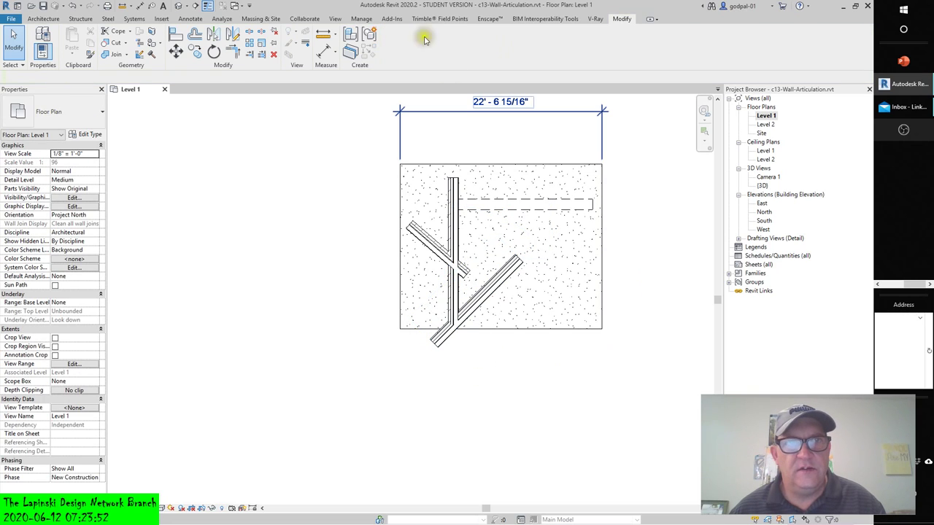
# Try Join Geometry between the vertical brick wall and the stretched diagonal Brick and CMU wall.
pyautogui.click(115, 54)
pyautogui.click(430, 286)
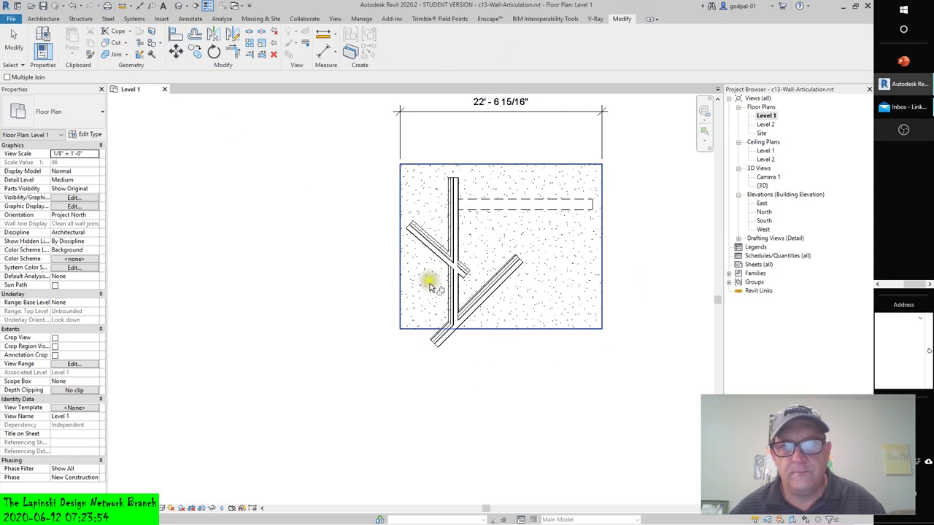
pyautogui.click(450, 334)
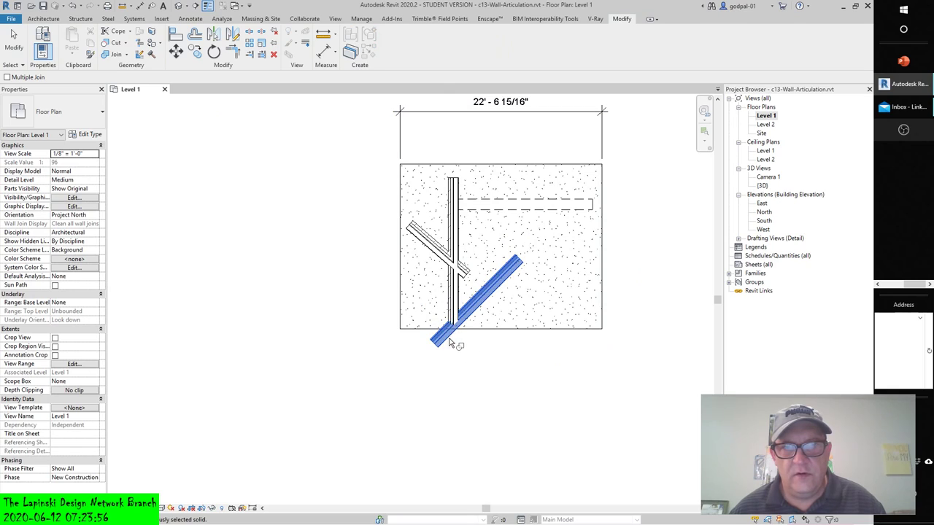
pyautogui.click(456, 299)
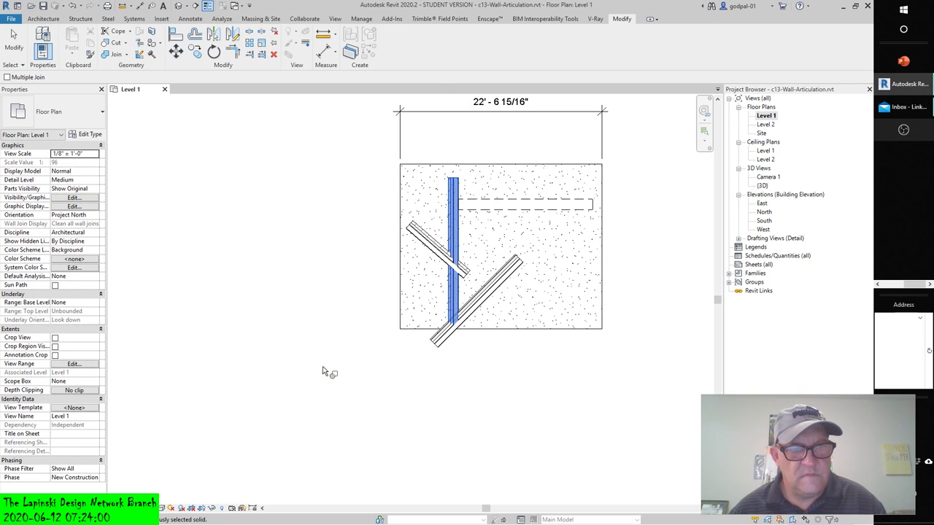
pyautogui.click(439, 342)
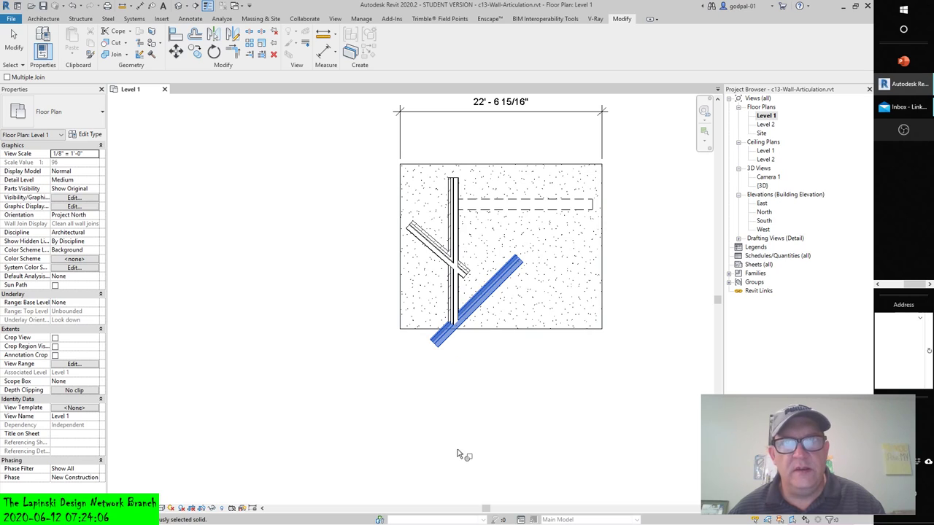
pyautogui.press('Escape')
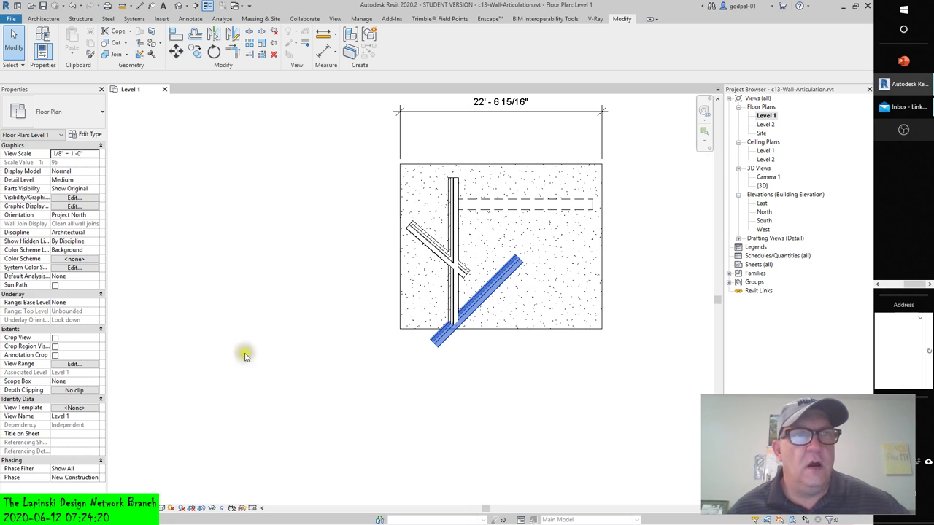
pyautogui.click(126, 55)
pyautogui.click(235, 222)
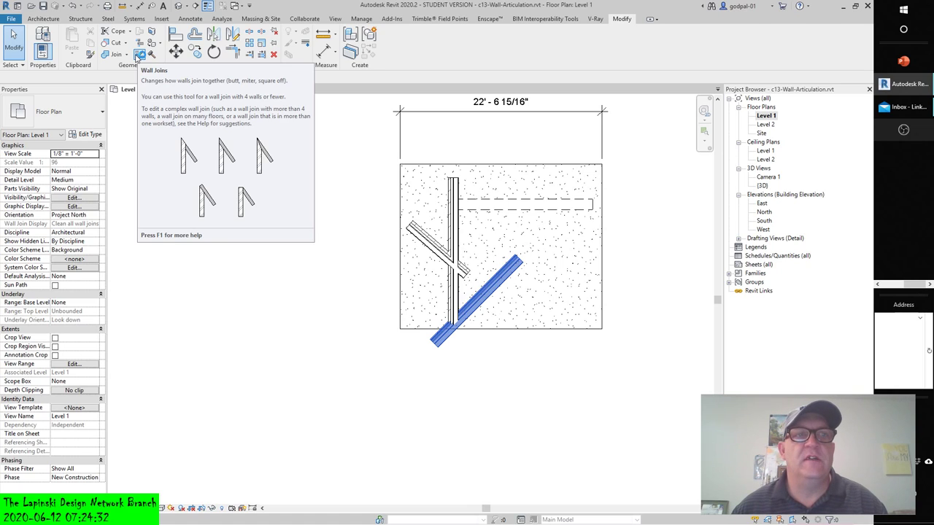
pyautogui.click(126, 55)
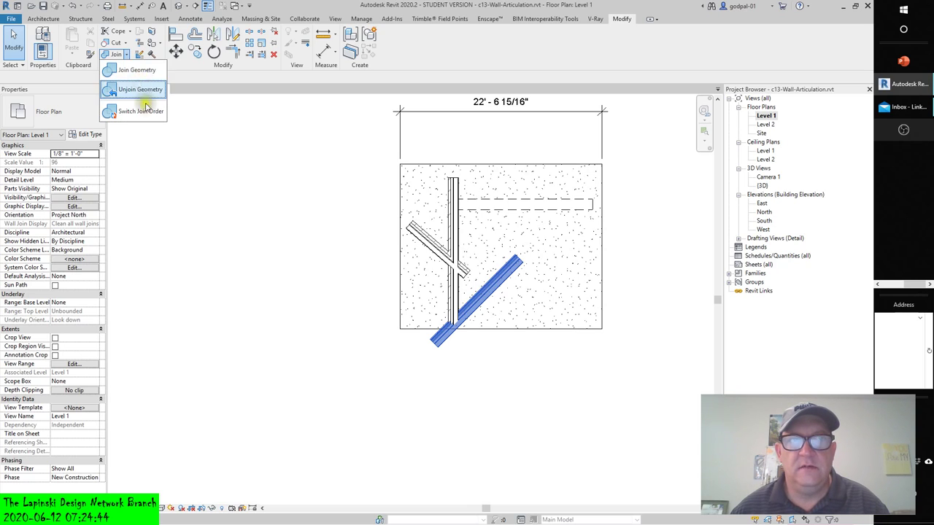
pyautogui.click(139, 89)
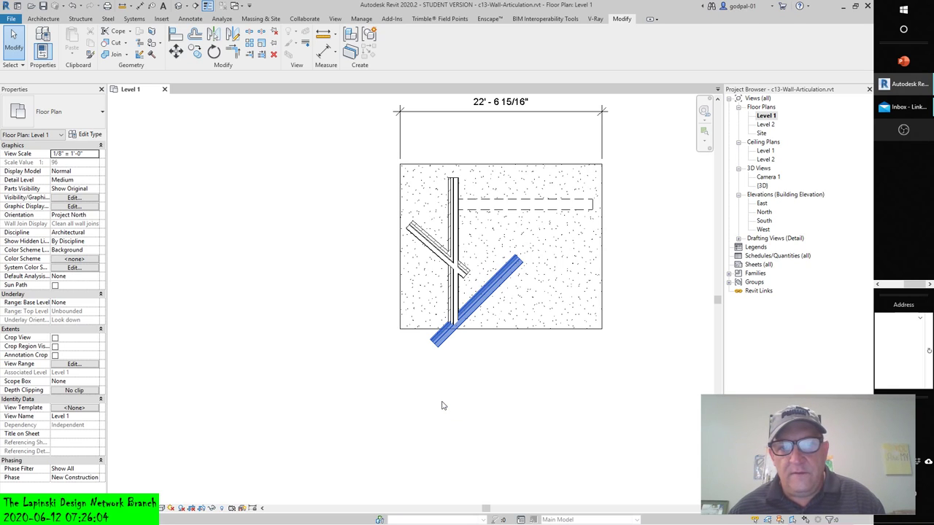
# Inspect the Wall Joins display choices at the vertical wall's lower end, including the other wall ends in the selection.
pyautogui.click(138, 56)
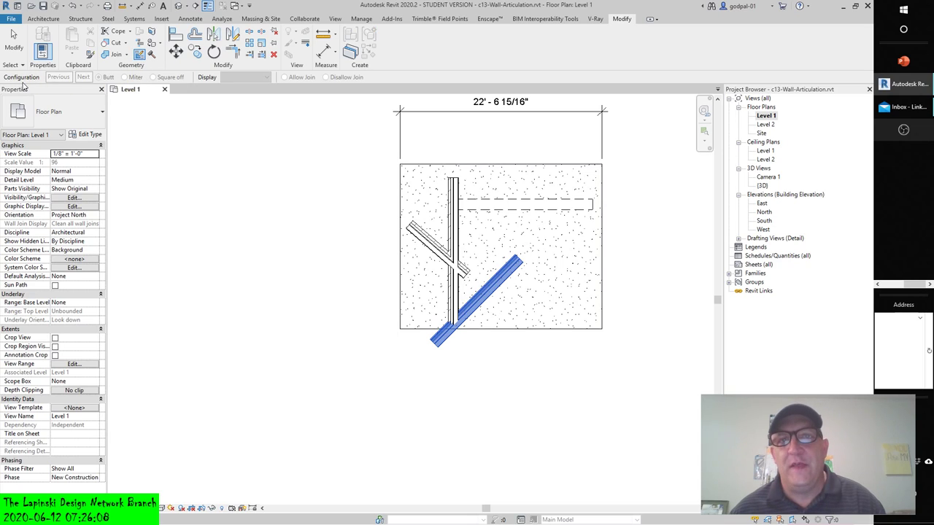
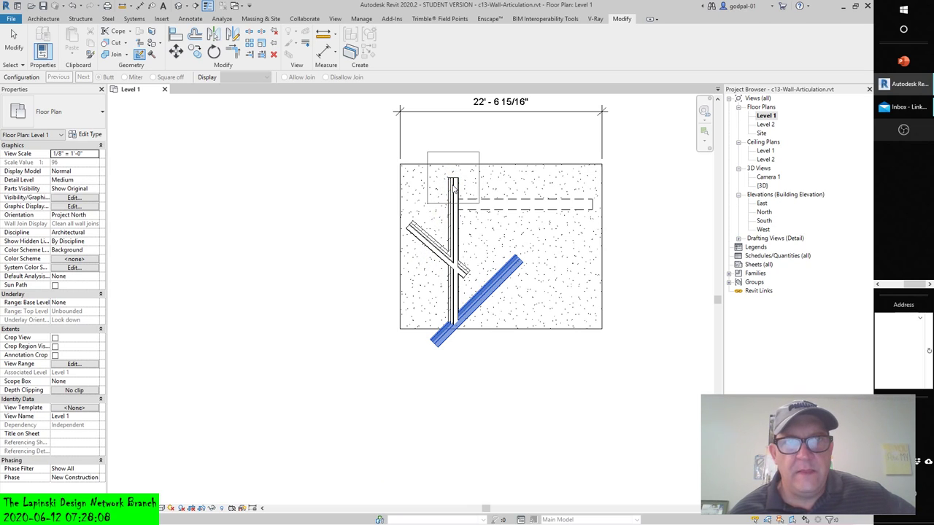
pyautogui.click(457, 326)
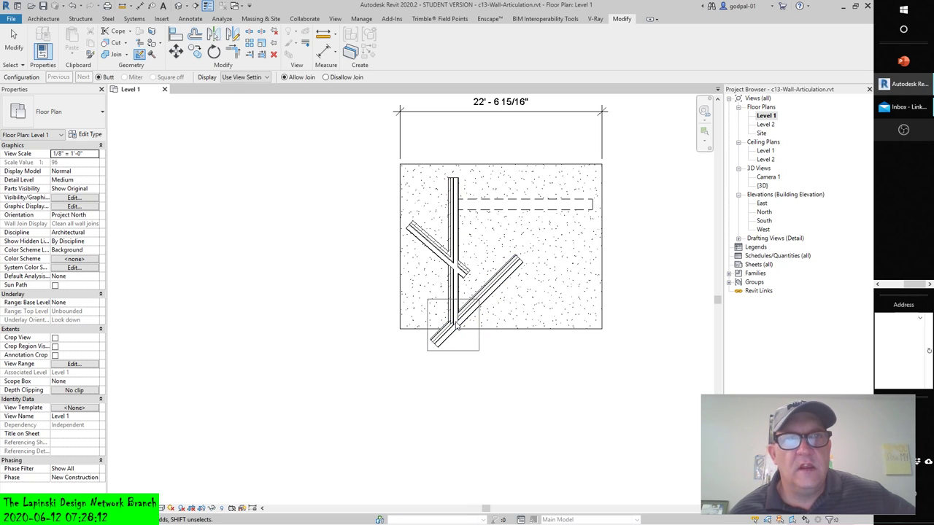
pyautogui.click(267, 77)
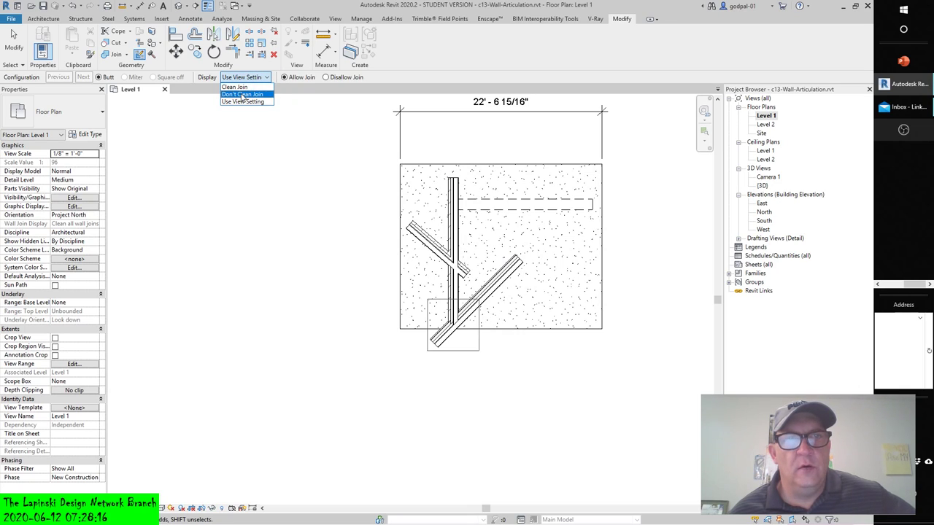
pyautogui.click(244, 77)
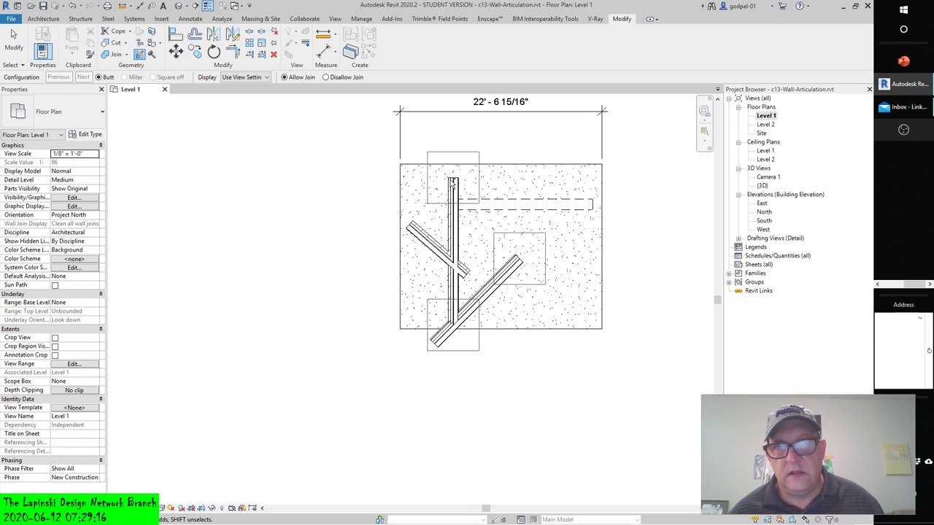
pyautogui.click(592, 206)
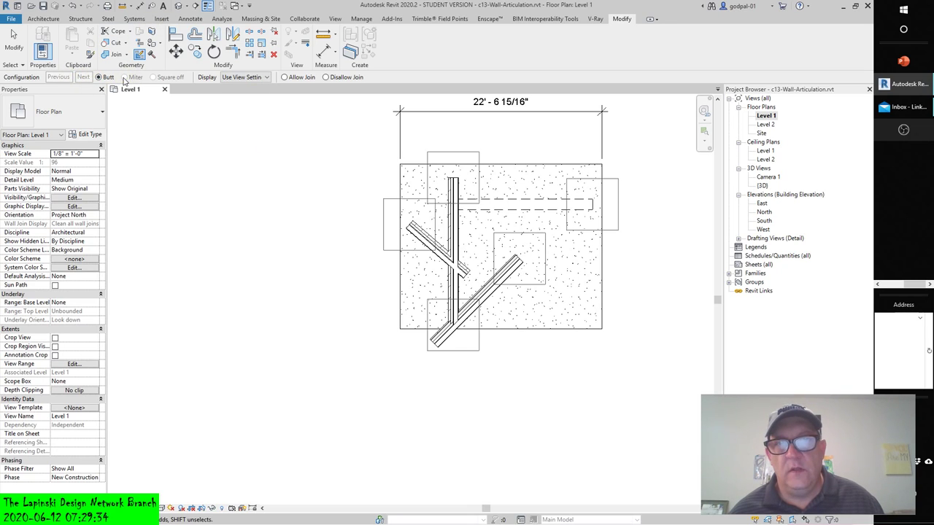
pyautogui.press('Escape')
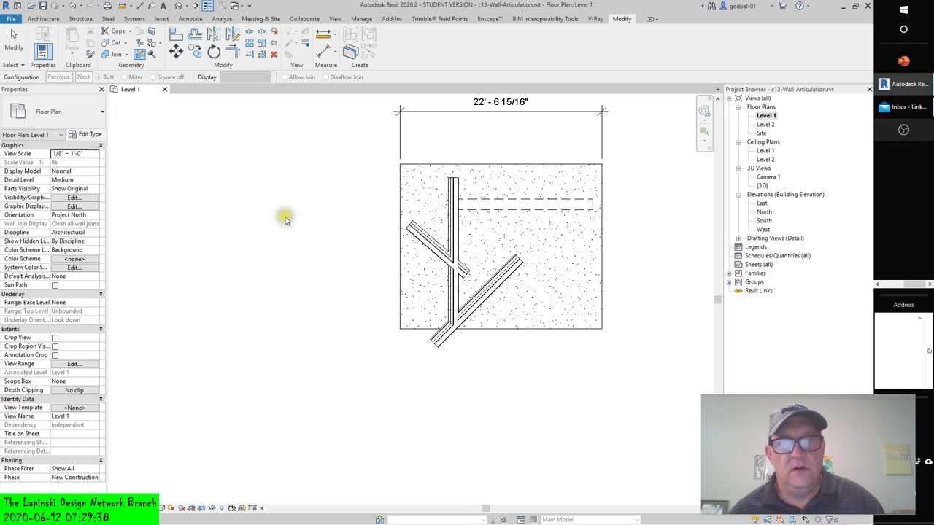
# With Wall Joins, set the upper-left diagonal wall's lower end to Disallow Join.
pyautogui.click(458, 267)
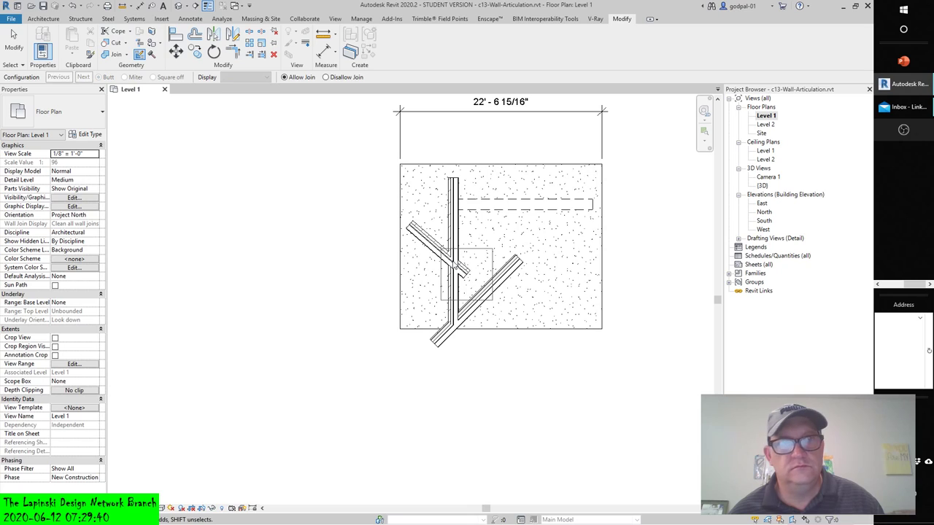
pyautogui.click(326, 78)
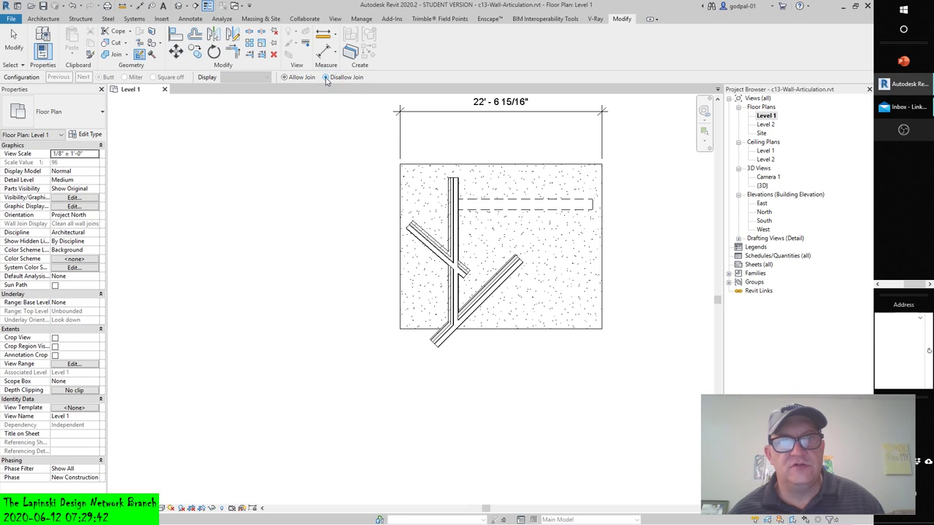
pyautogui.click(465, 268)
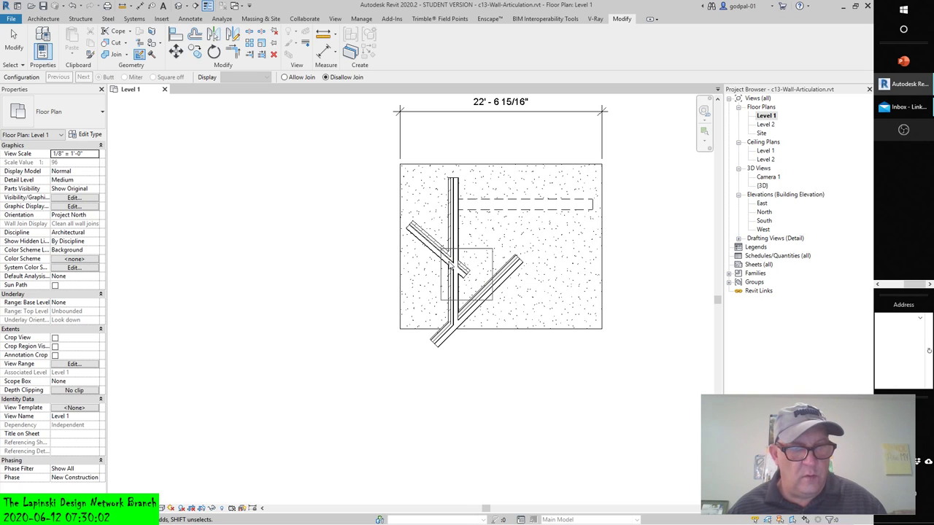
pyautogui.press('Escape')
# Shorten the upper-left diagonal wall so its lower end stops at the vertical wall.
pyautogui.click(462, 274)
pyautogui.moveTo(464, 276); pyautogui.dragTo(454, 263)
pyautogui.press('Escape')
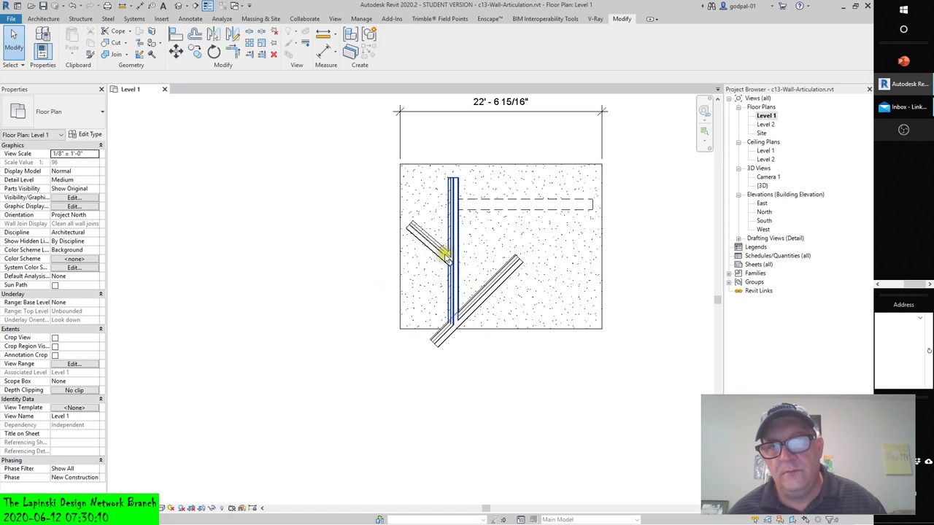
# Shorten the diagonal Brick and CMU wall to end at the vertical wall's lower end, dismissing the warning.
pyautogui.click(473, 310)
pyautogui.moveTo(436, 341); pyautogui.dragTo(451, 324)
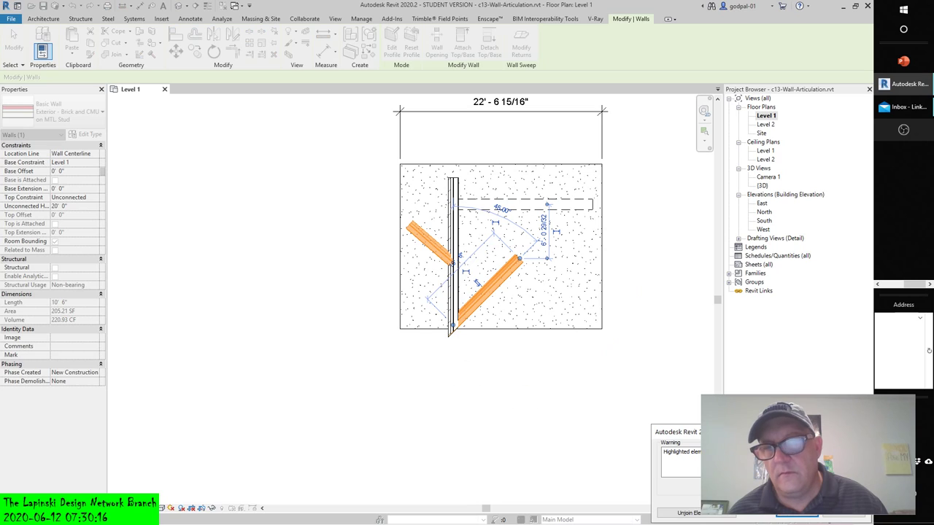
pyautogui.click(783, 516)
pyautogui.click(472, 383)
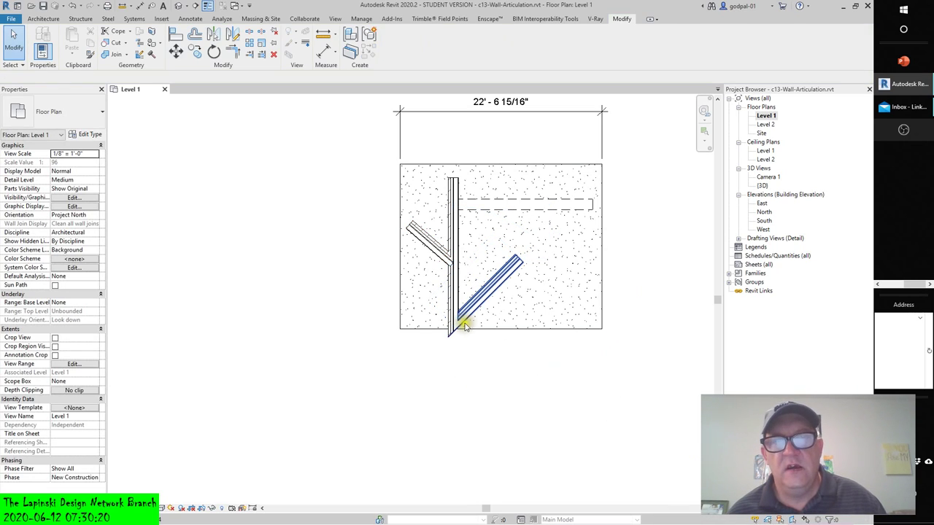
# Open the corner at the vertical wall's lower end in Wall Joins and cycle through its Butt configurations.
pyautogui.click(141, 54)
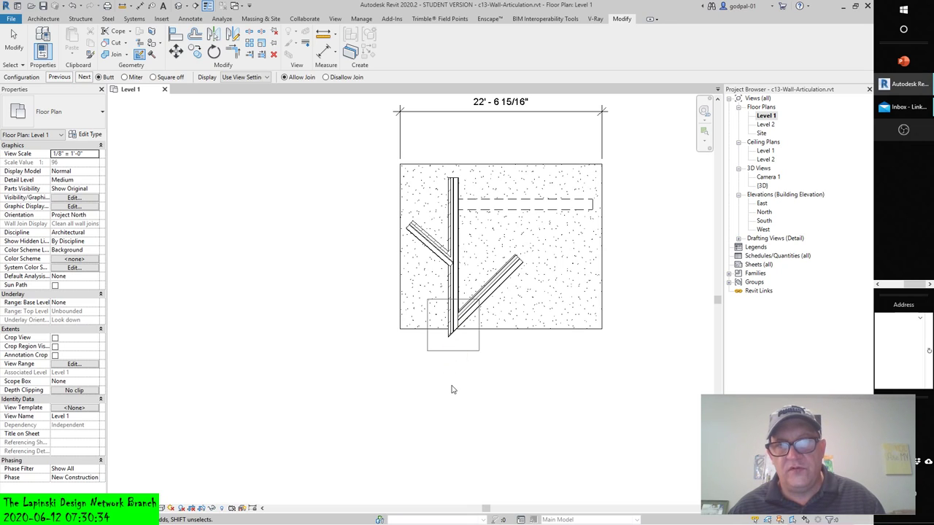
pyautogui.click(85, 77)
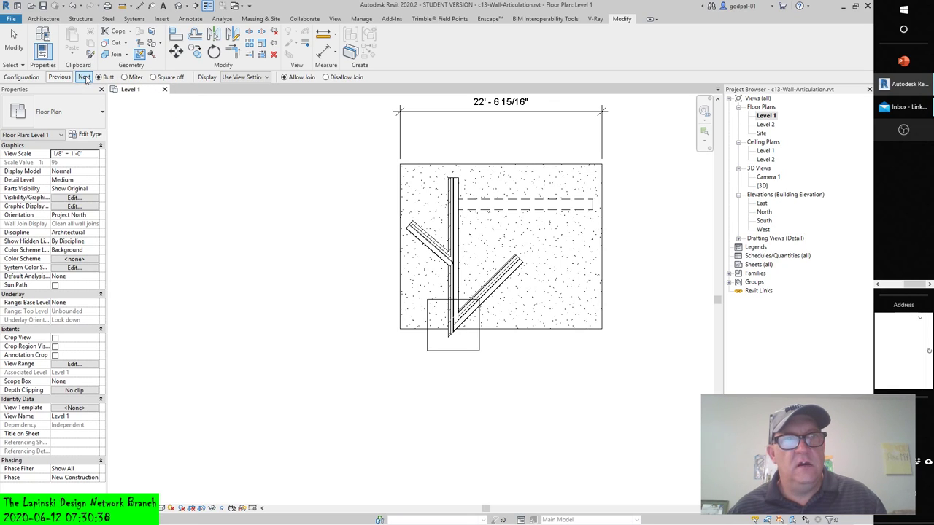
pyautogui.click(85, 77)
pyautogui.click(84, 77)
pyautogui.click(84, 78)
pyautogui.click(85, 78)
pyautogui.click(84, 77)
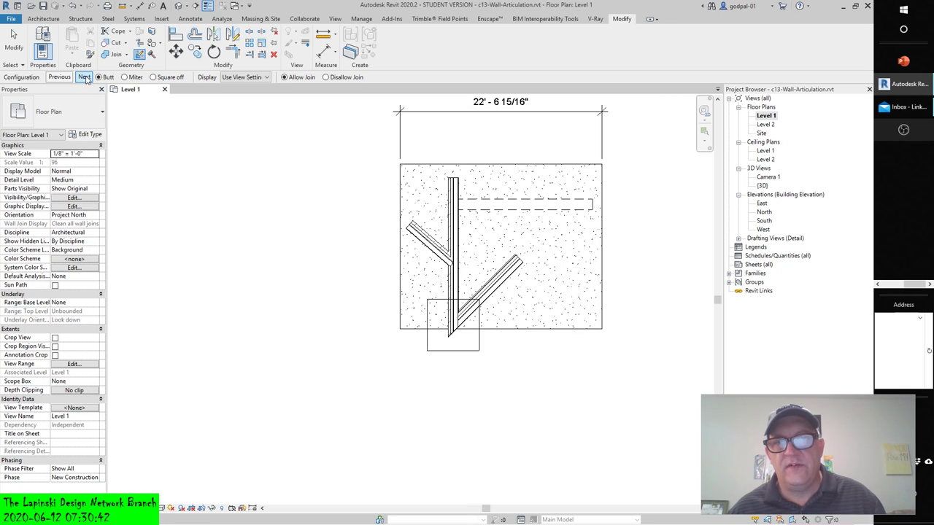
pyautogui.click(85, 77)
pyautogui.click(84, 77)
pyautogui.click(84, 77)
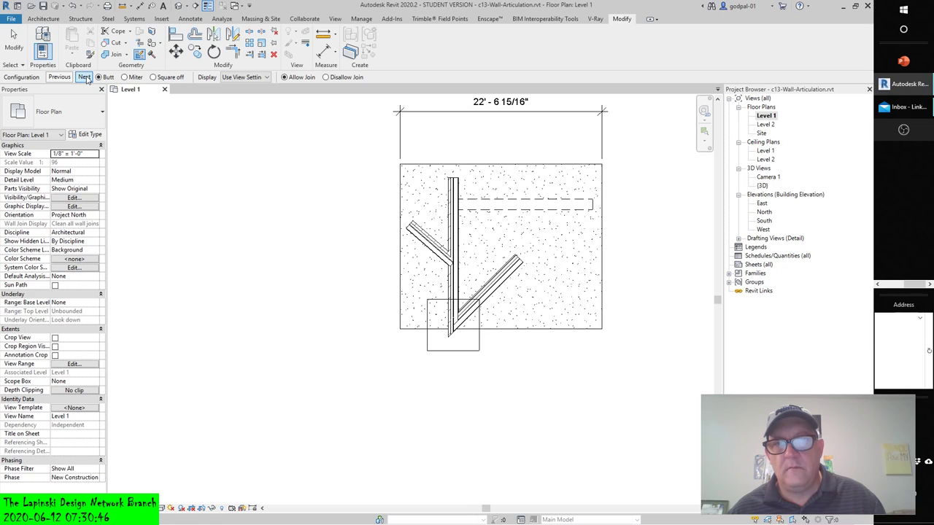
pyautogui.click(84, 77)
# Compare Miter and Square off at the lower wall corner, cycling through the Square off configurations and finishing on Square off.
pyautogui.click(124, 78)
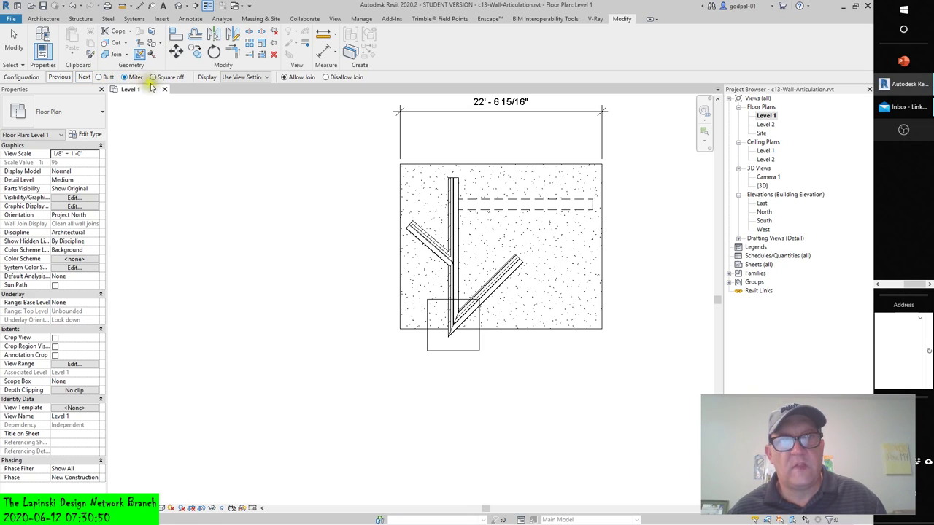
pyautogui.click(154, 77)
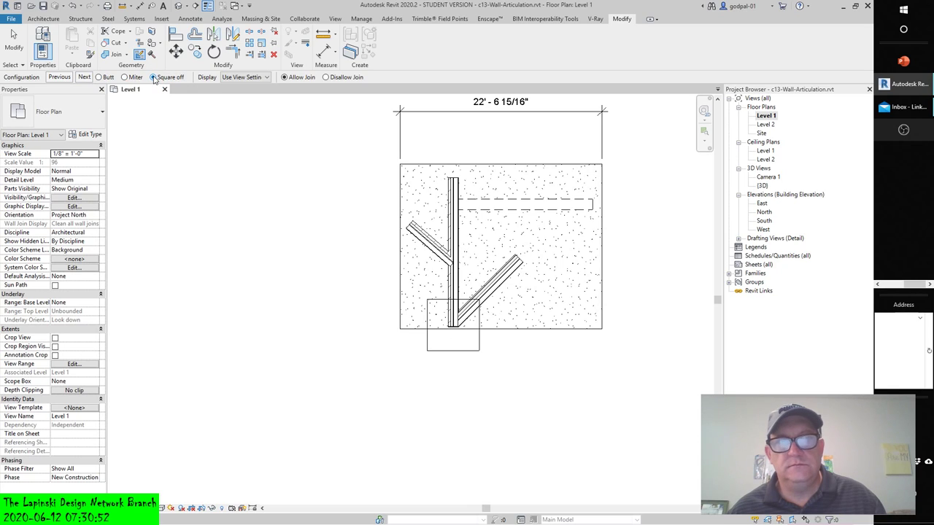
pyautogui.click(84, 78)
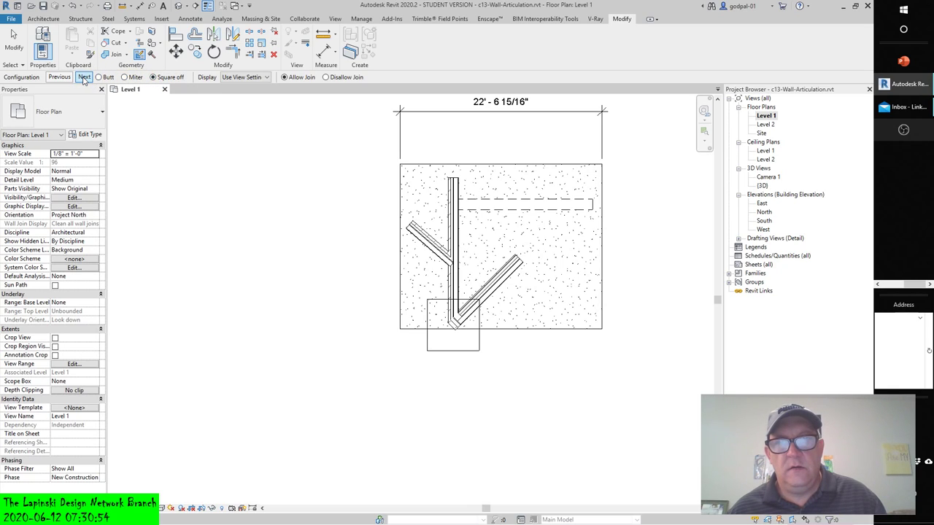
pyautogui.click(84, 77)
pyautogui.click(84, 78)
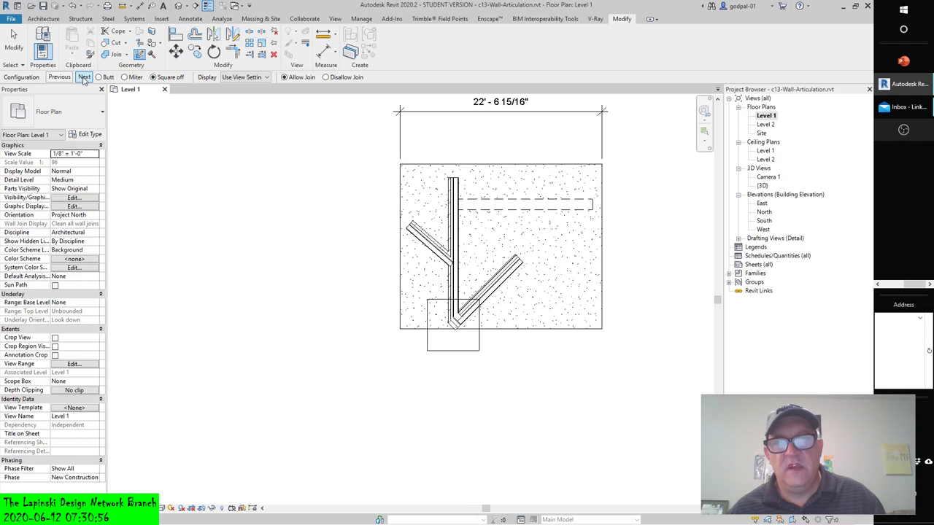
pyautogui.click(84, 77)
pyautogui.click(84, 77)
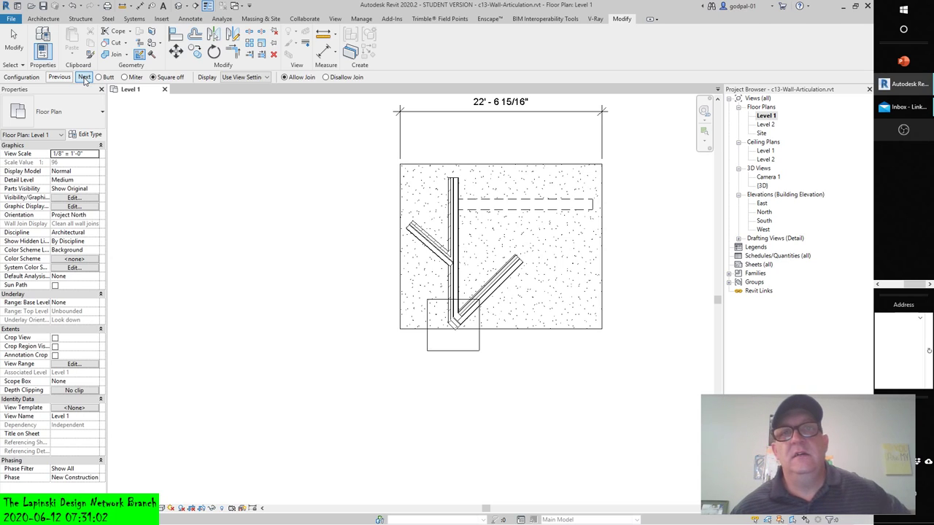
pyautogui.click(84, 78)
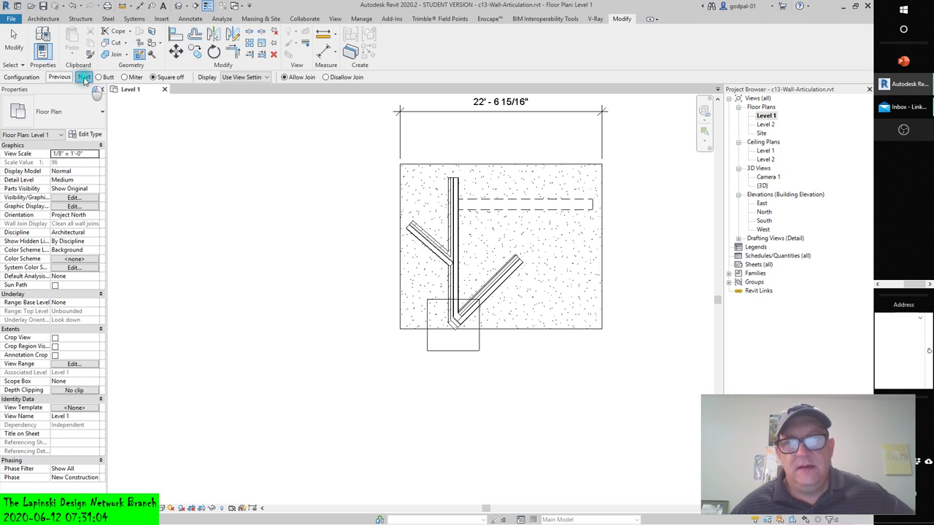
pyautogui.click(84, 77)
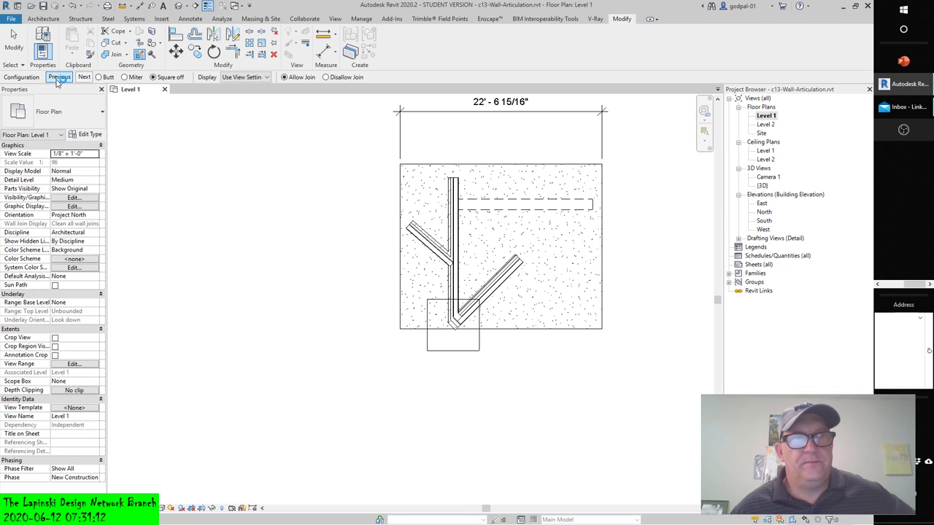
pyautogui.click(59, 77)
pyautogui.click(85, 77)
pyautogui.click(59, 77)
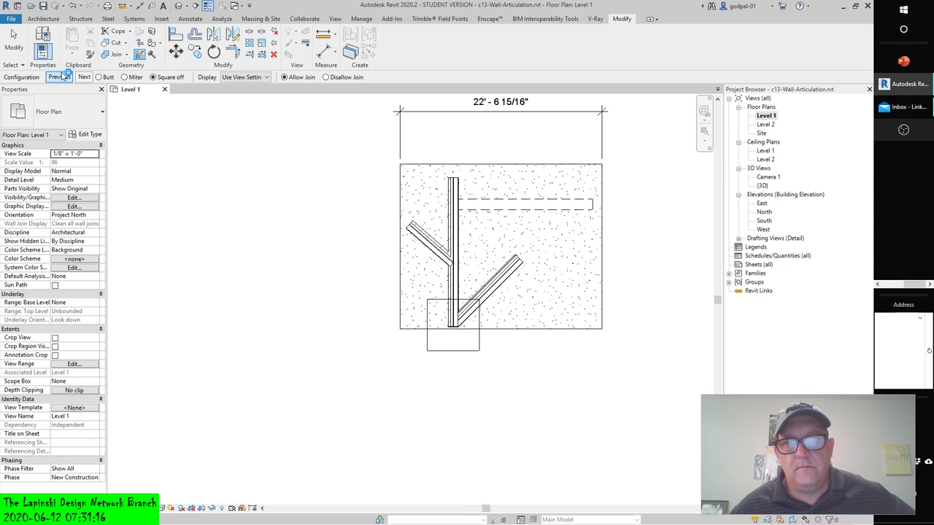
pyautogui.click(125, 78)
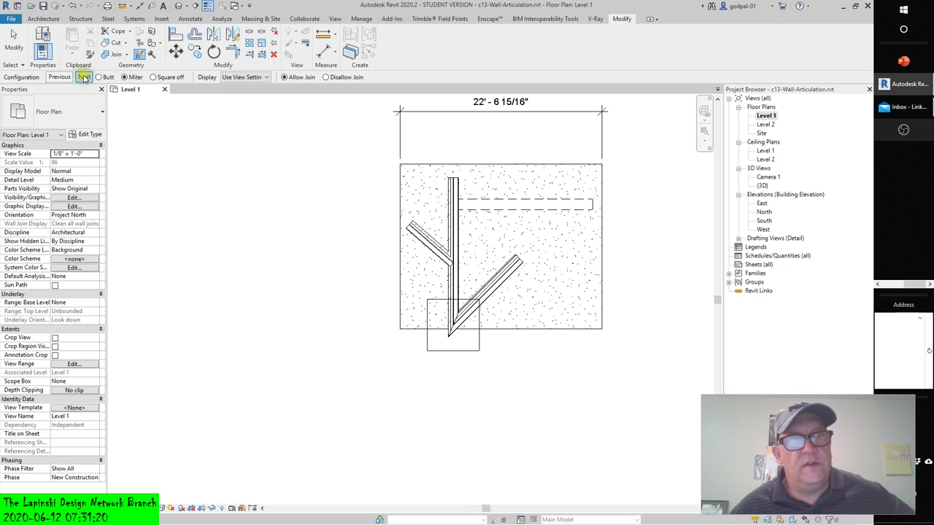
pyautogui.click(154, 77)
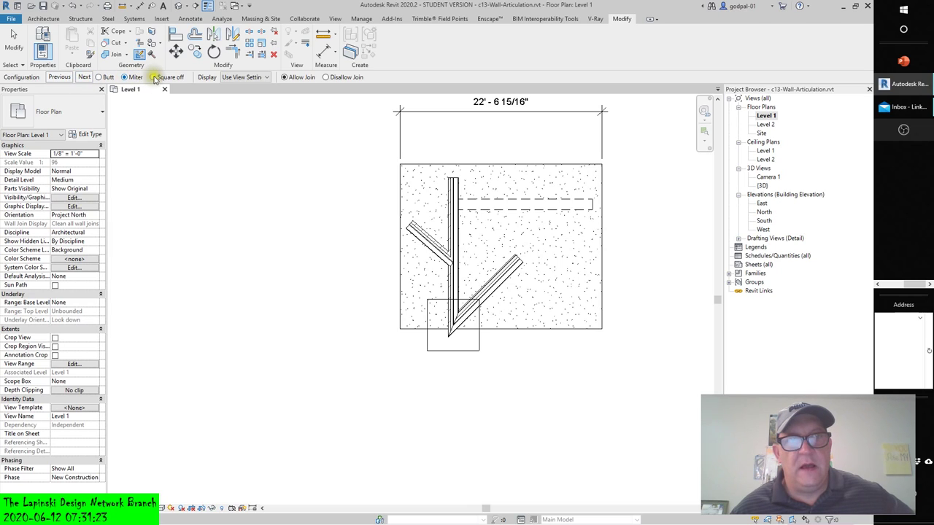
# Cycle the lower corner join through its Square off configurations, switch it to Butt and step back through the Butt configurations.
pyautogui.click(85, 78)
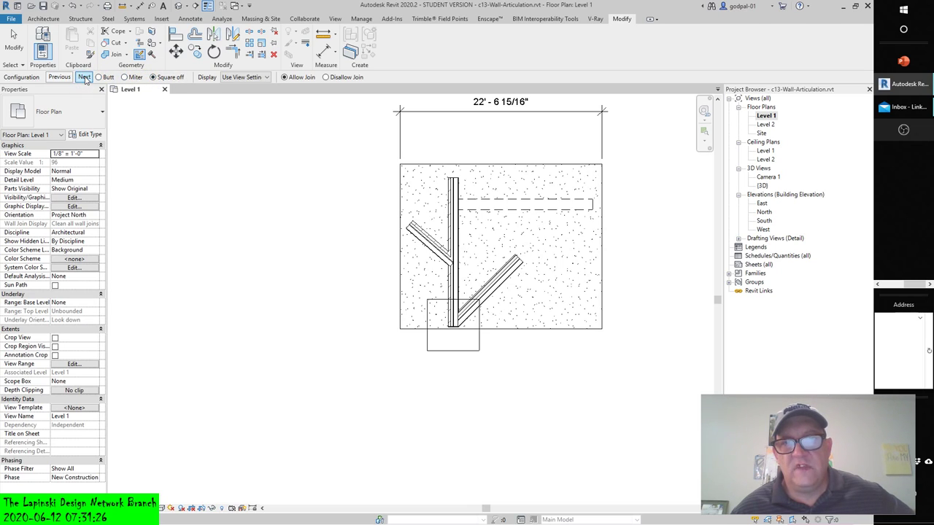
pyautogui.click(84, 78)
pyautogui.click(99, 77)
pyautogui.click(71, 78)
pyautogui.click(70, 78)
pyautogui.click(69, 78)
pyautogui.click(69, 78)
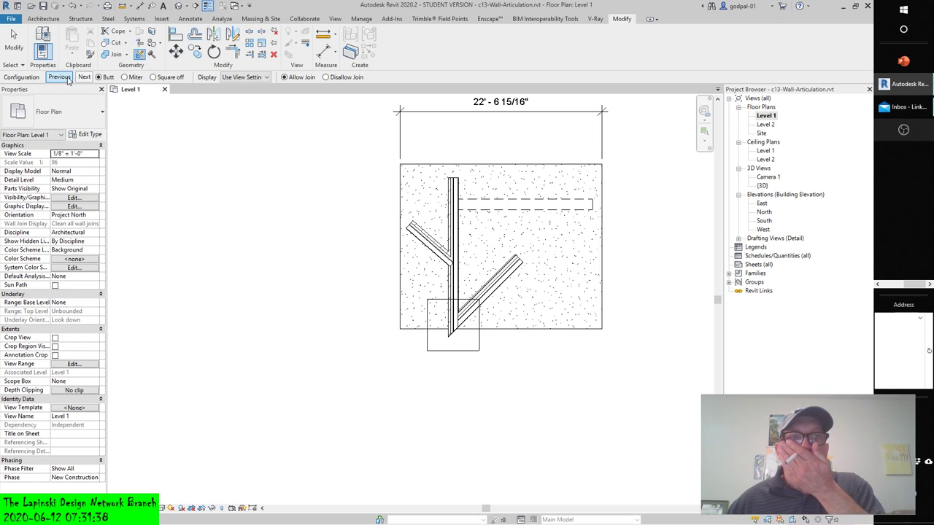
# Set the corner join's display to Clean Join and advance to the next Butt configuration.
pyautogui.click(264, 78)
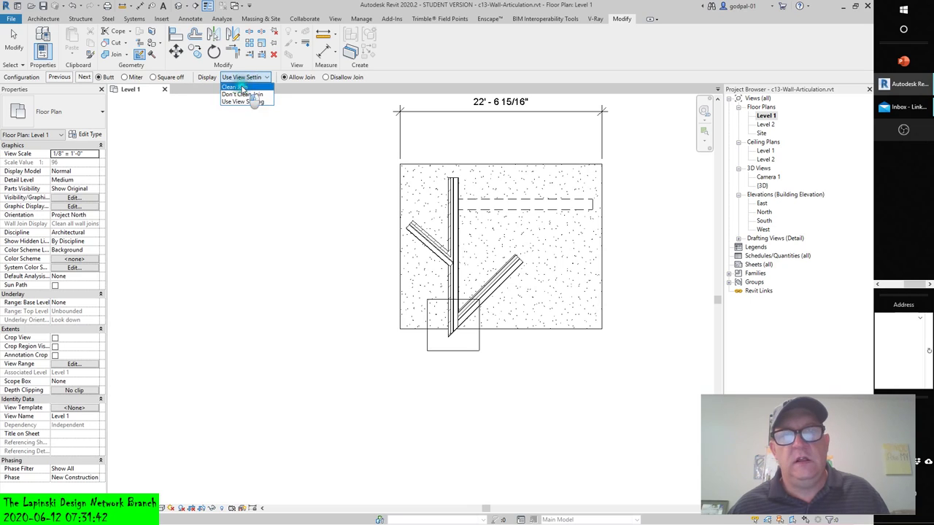
pyautogui.click(236, 87)
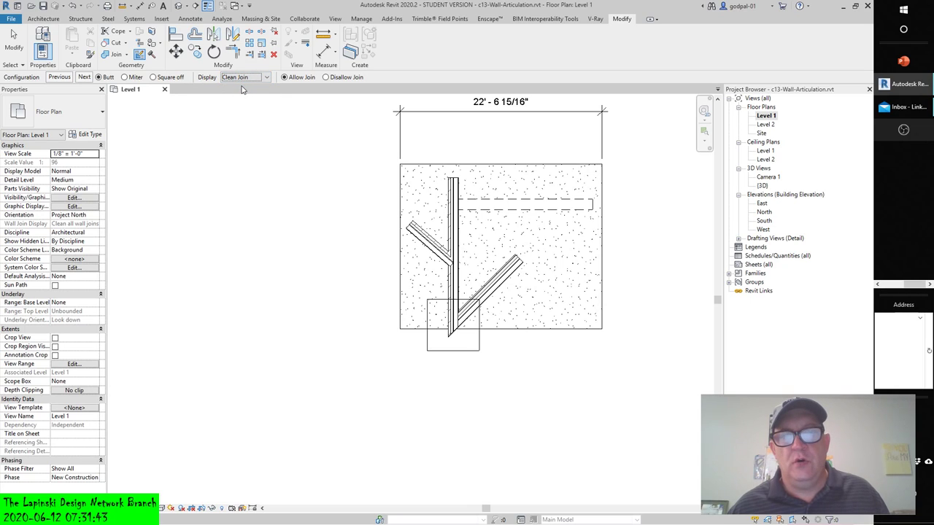
pyautogui.click(84, 78)
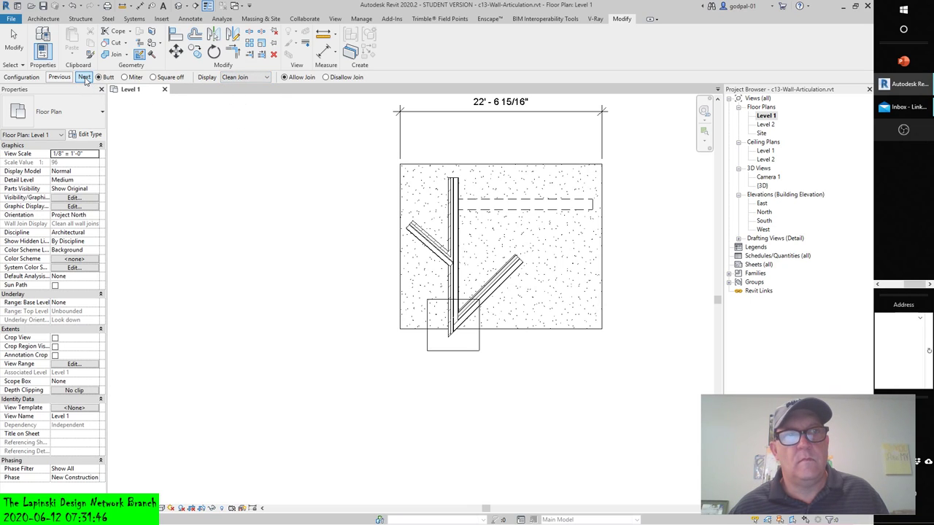
# Set the corner join's display to Don't Clean Join and cycle through the Butt configurations.
pyautogui.click(266, 78)
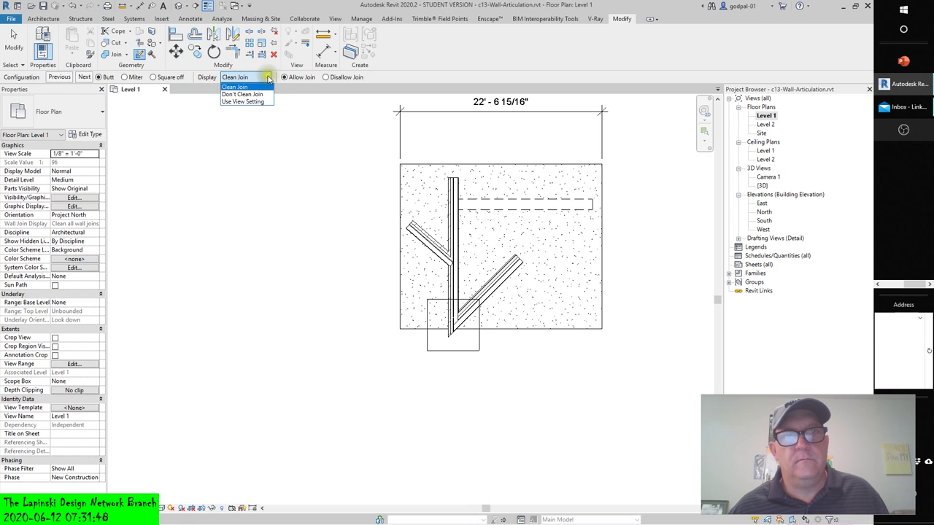
pyautogui.click(246, 94)
pyautogui.click(78, 78)
pyautogui.click(64, 77)
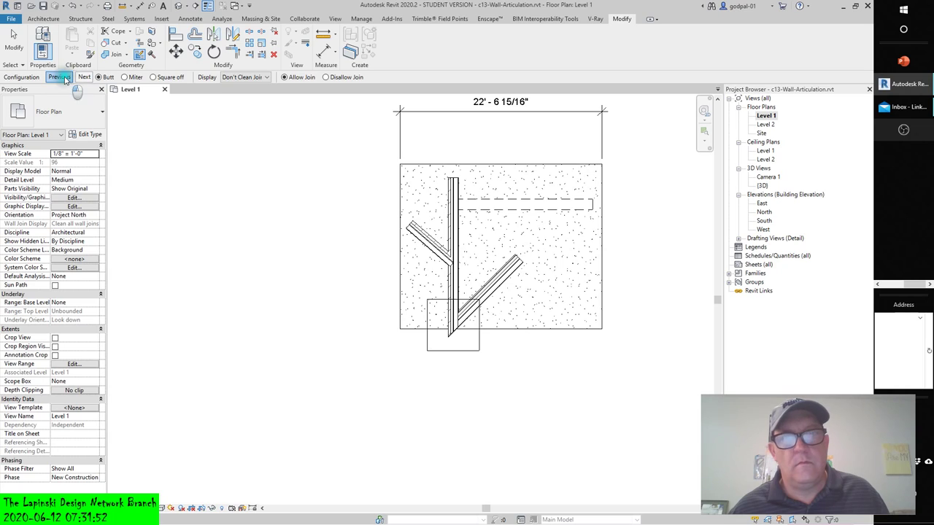
pyautogui.click(64, 77)
pyautogui.click(64, 77)
pyautogui.click(65, 77)
# Compare Miter at the lower corner, return the join to Butt and leave Wall Joins.
pyautogui.click(176, 299)
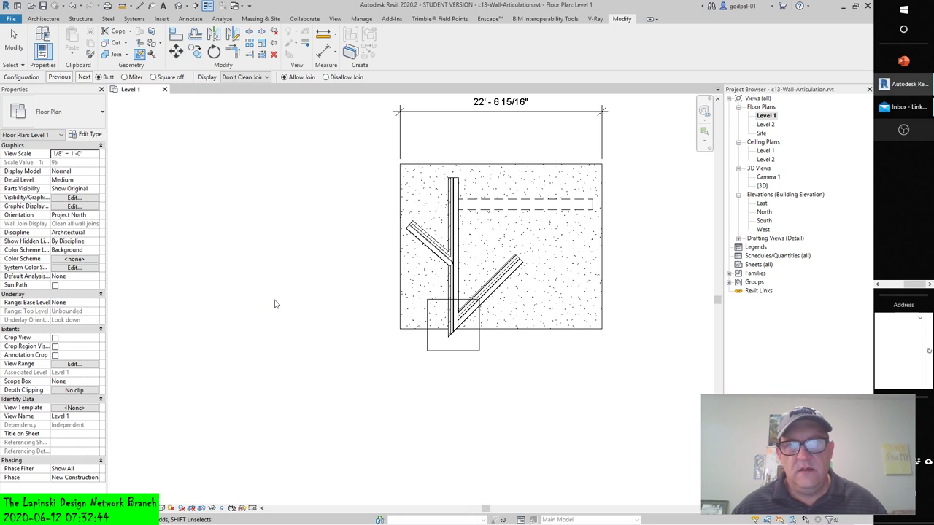
pyautogui.click(123, 77)
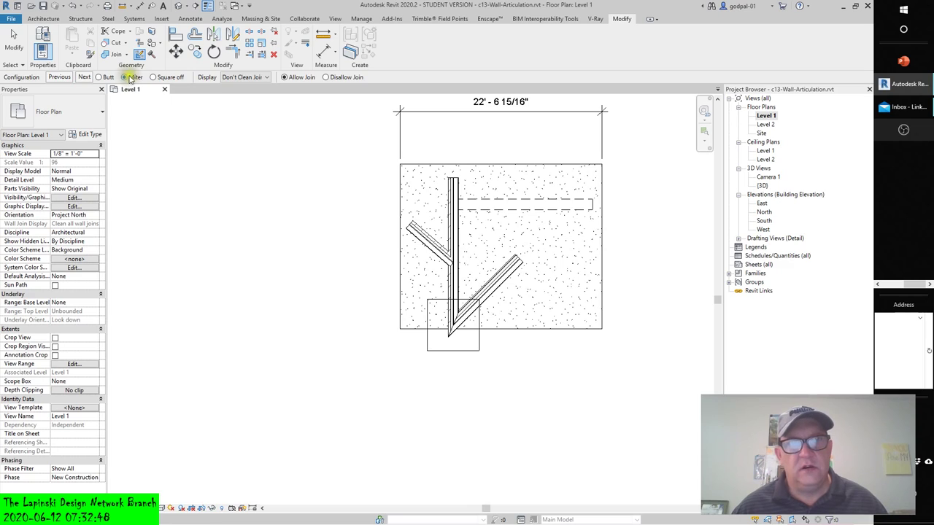
pyautogui.click(100, 79)
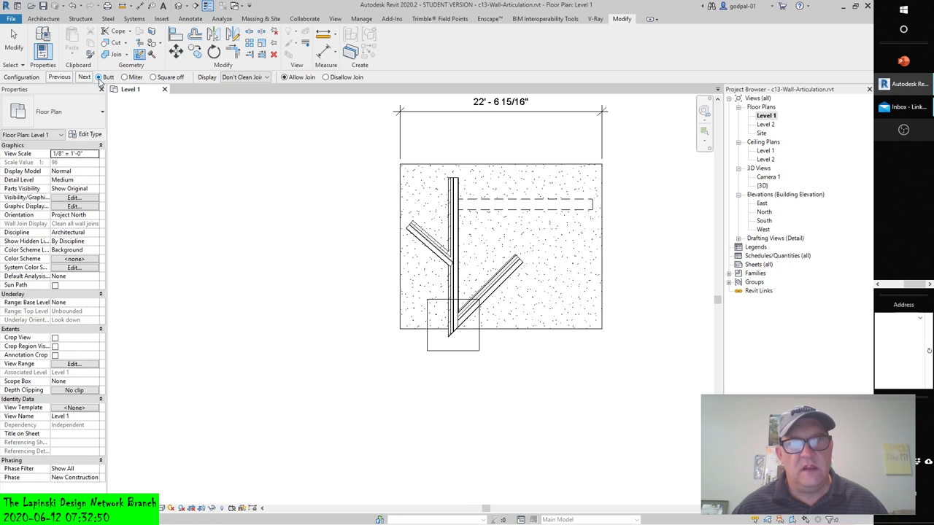
pyautogui.click(278, 342)
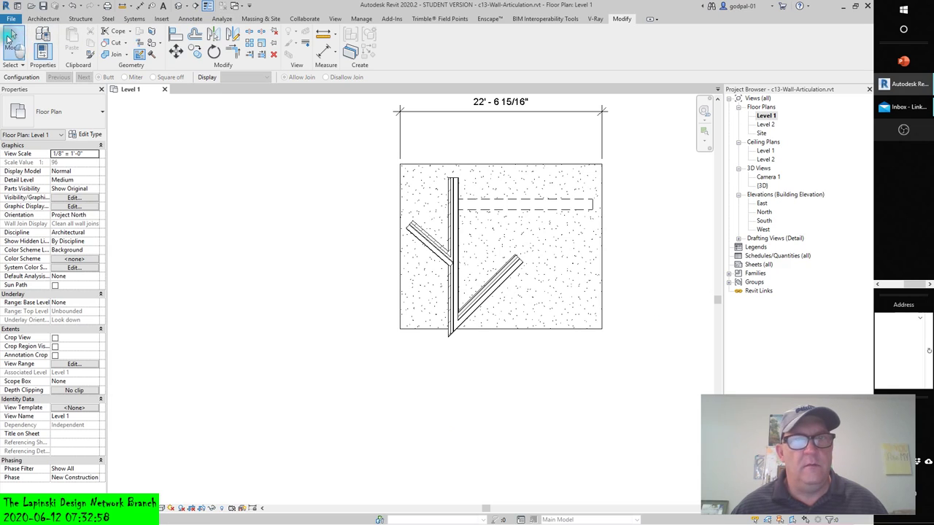
pyautogui.click(10, 38)
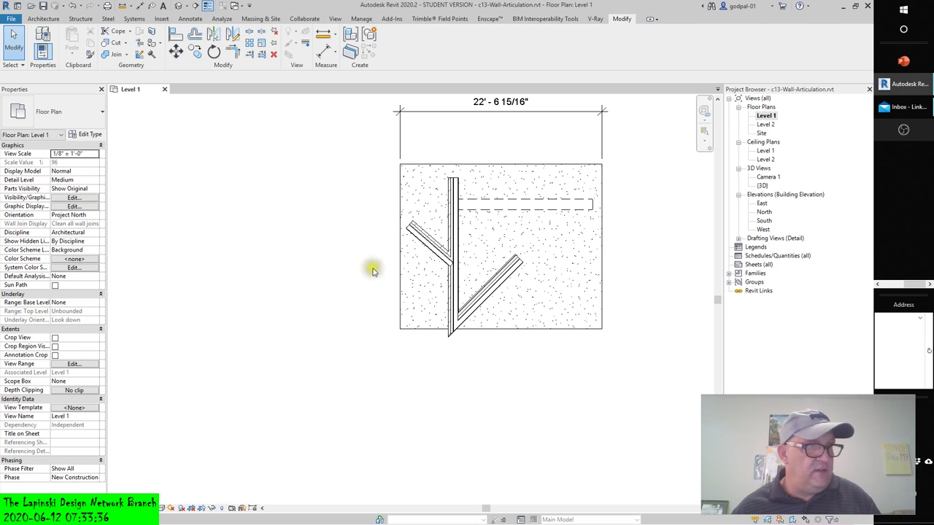
# Set the lower diagonal Brick and CMU wall's Phase Demolished to New Construction.
pyautogui.click(505, 283)
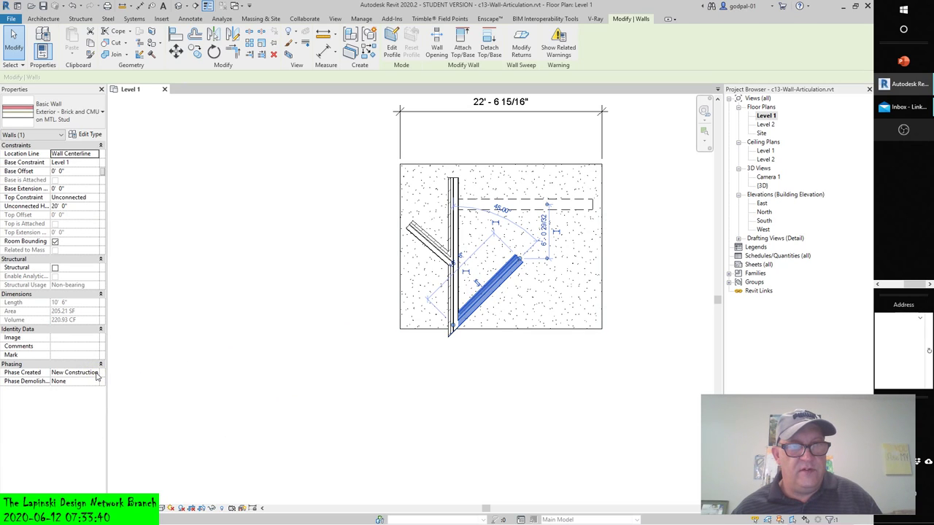
pyautogui.click(94, 382)
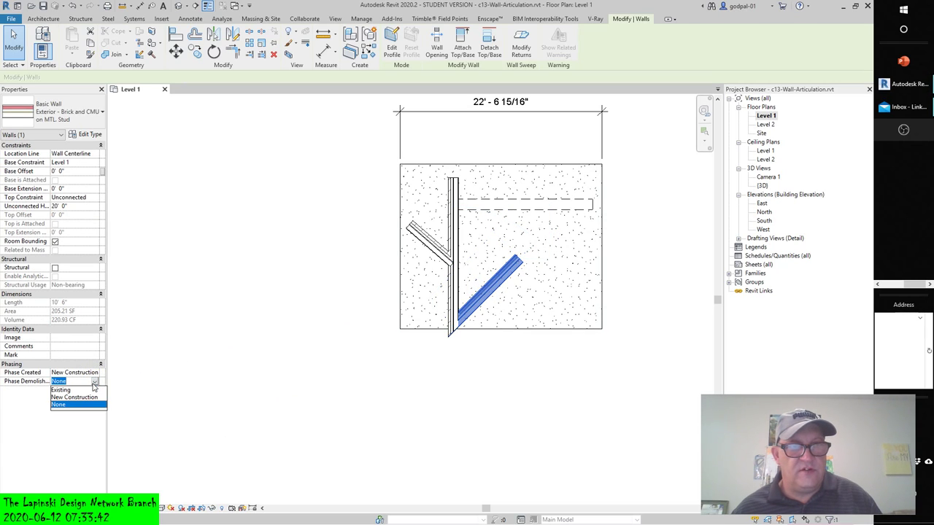
pyautogui.click(72, 397)
pyautogui.click(350, 415)
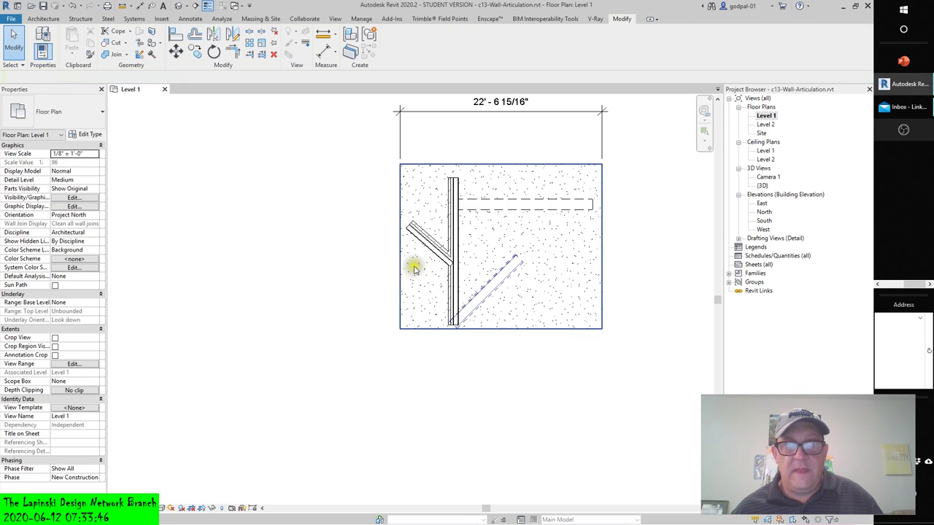
# Set the upper-left diagonal wall's Phase Demolished to New Construction and its Phase Created to Existing.
pyautogui.click(428, 239)
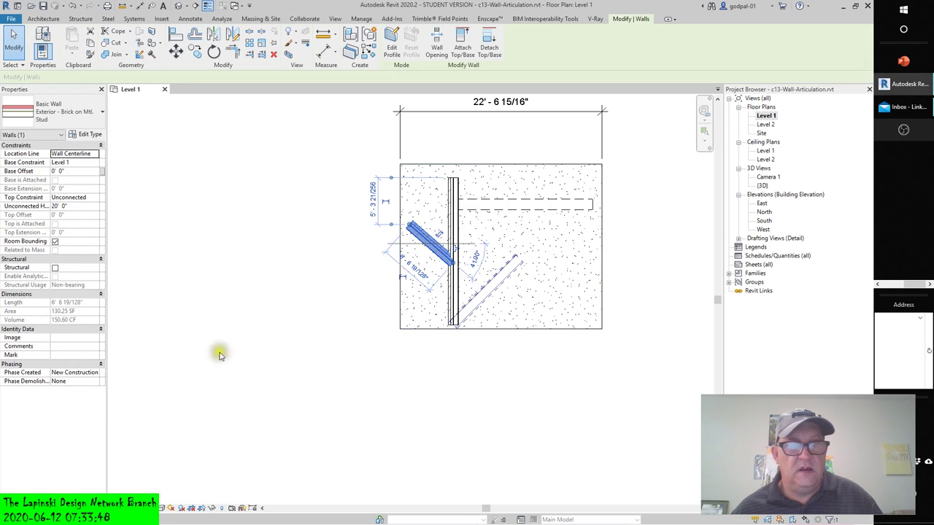
pyautogui.click(95, 382)
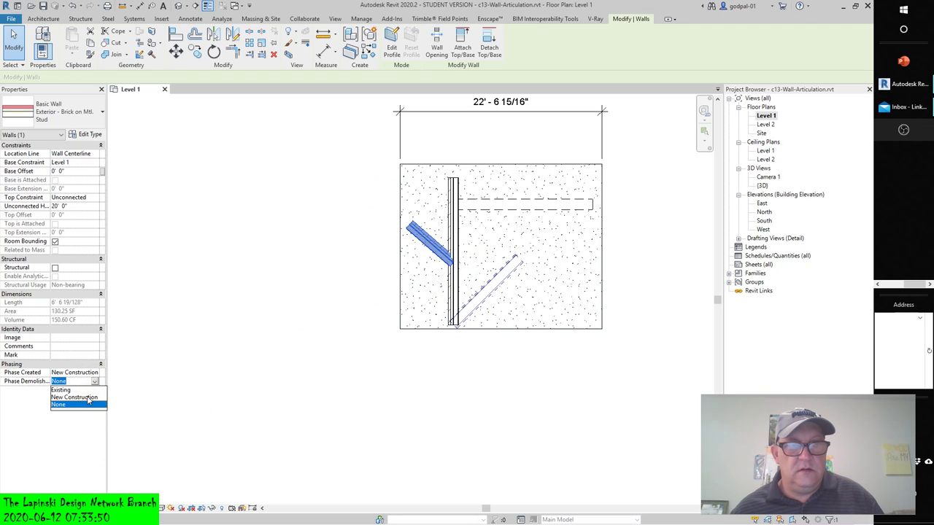
pyautogui.click(88, 397)
pyautogui.click(95, 372)
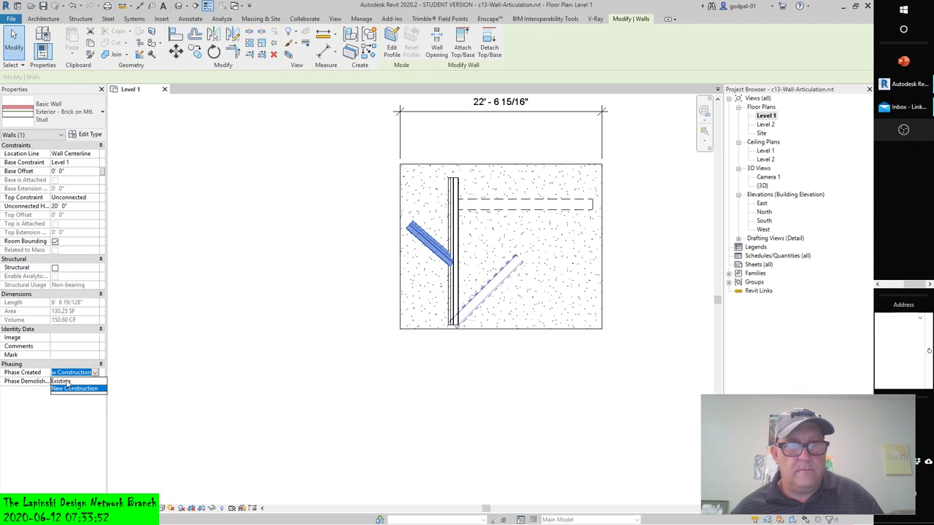
pyautogui.click(64, 381)
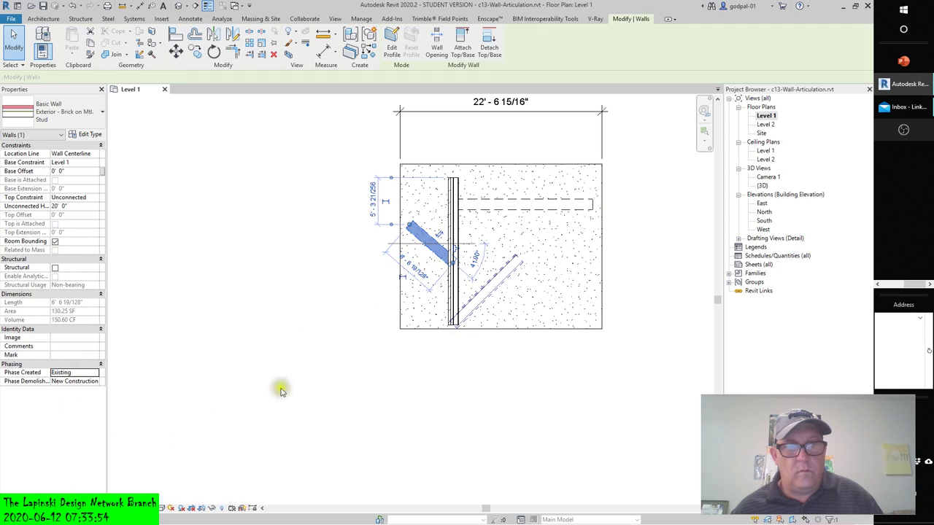
pyautogui.click(346, 306)
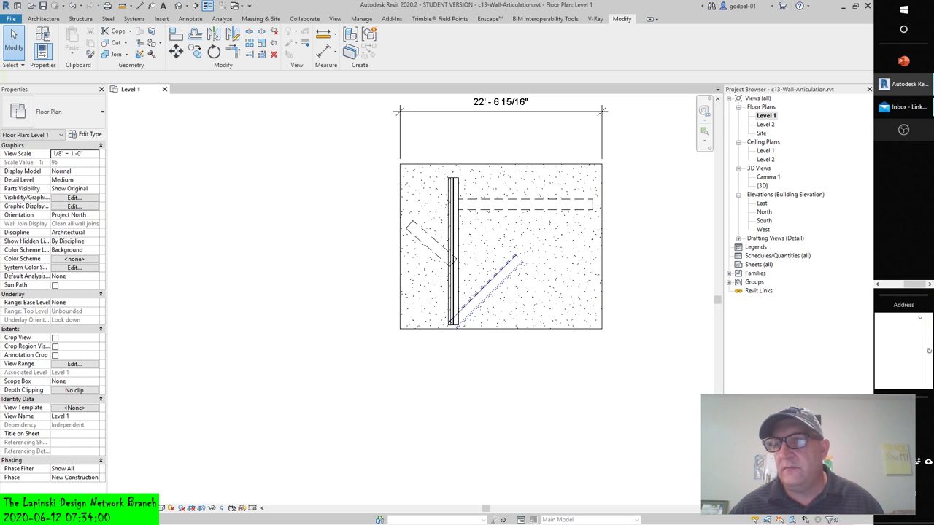
pyautogui.click(890, 286)
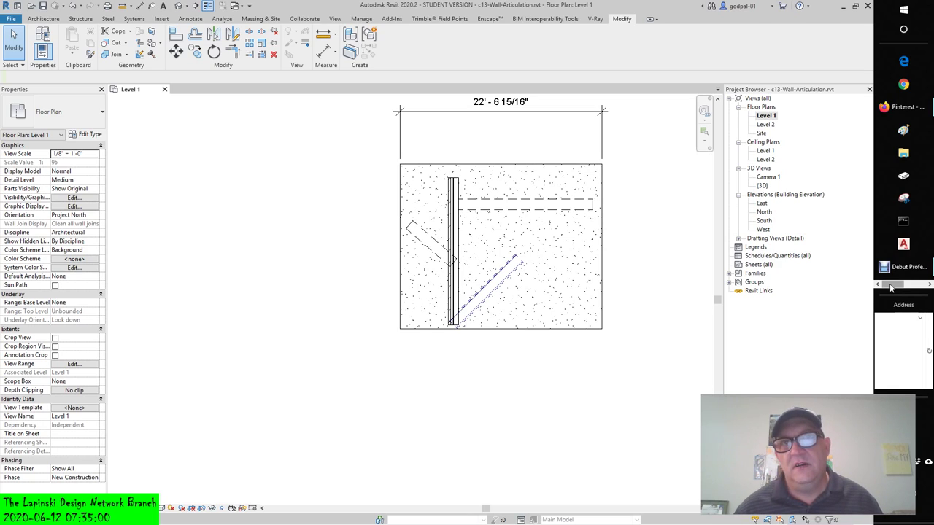
pyautogui.scroll(-1, 377, 385)
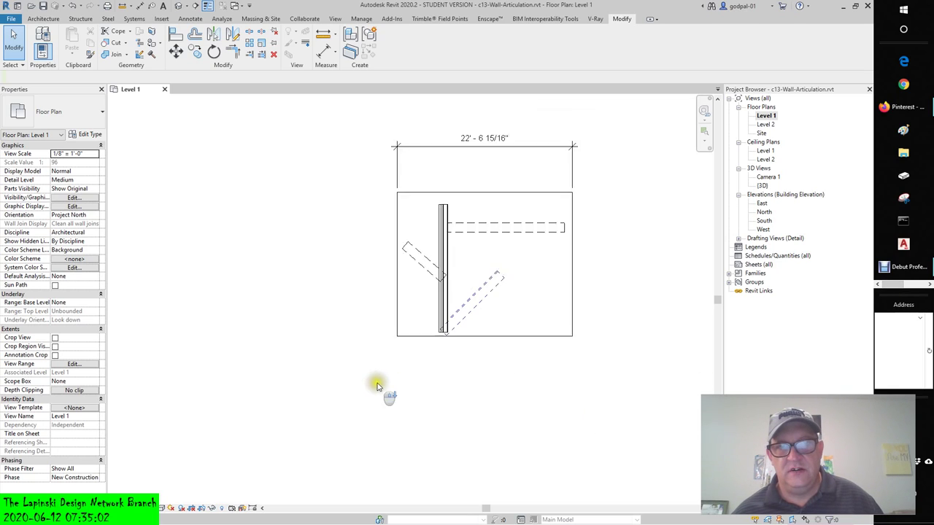
pyautogui.scroll(-1, 328, 313)
pyautogui.moveTo(328, 313); pyautogui.dragTo(297, 336, button='middle')
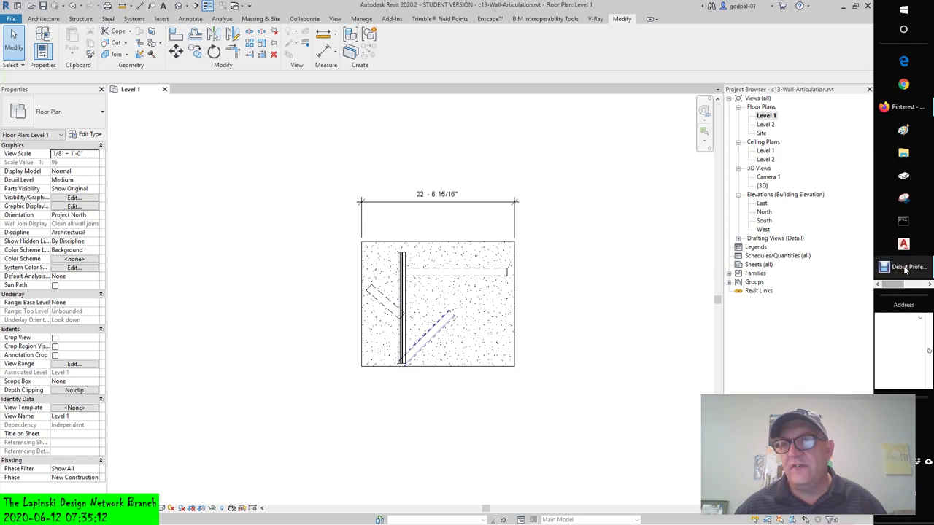
pyautogui.click(904, 268)
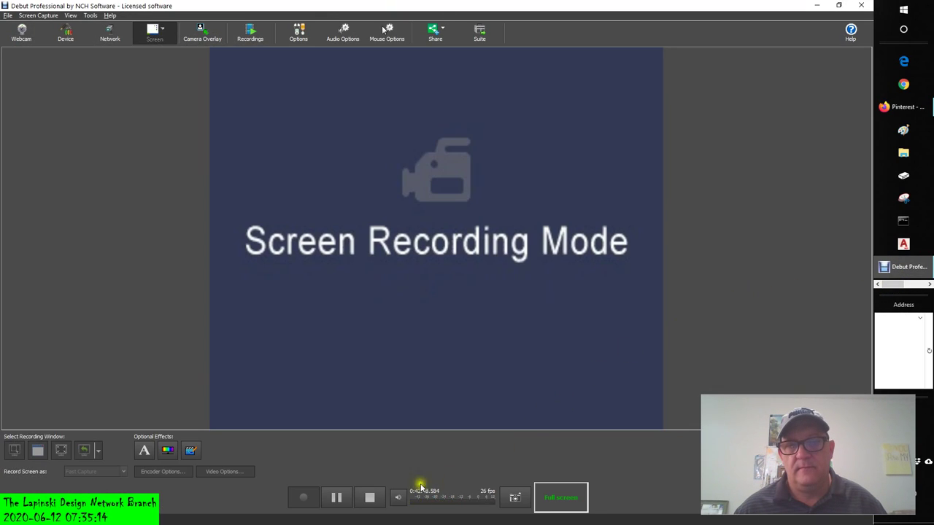